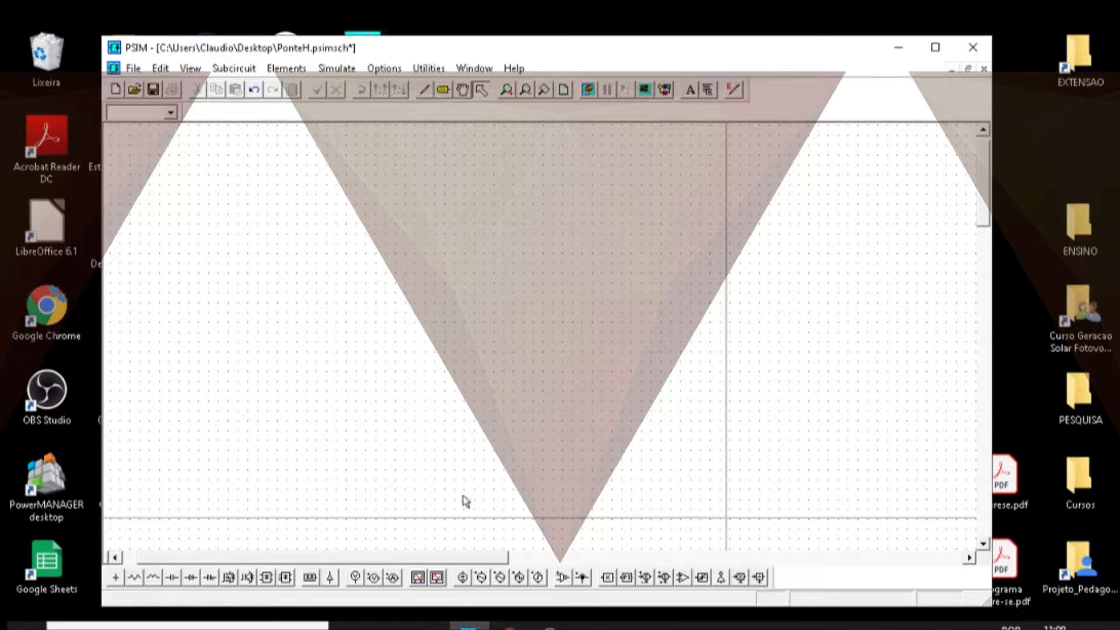
# - Place a simulation control element in the upper-left area of the empty schematic and bring up its parameters
pyautogui.moveTo(429, 558); pyautogui.dragTo(319, 558)
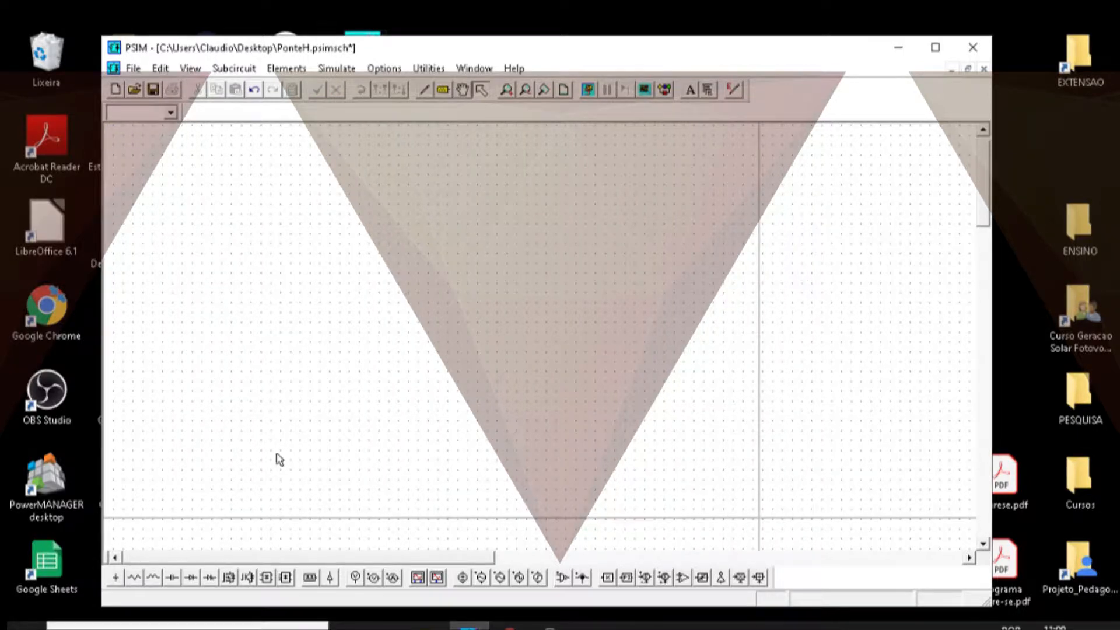
pyautogui.scroll(1, 275, 453)
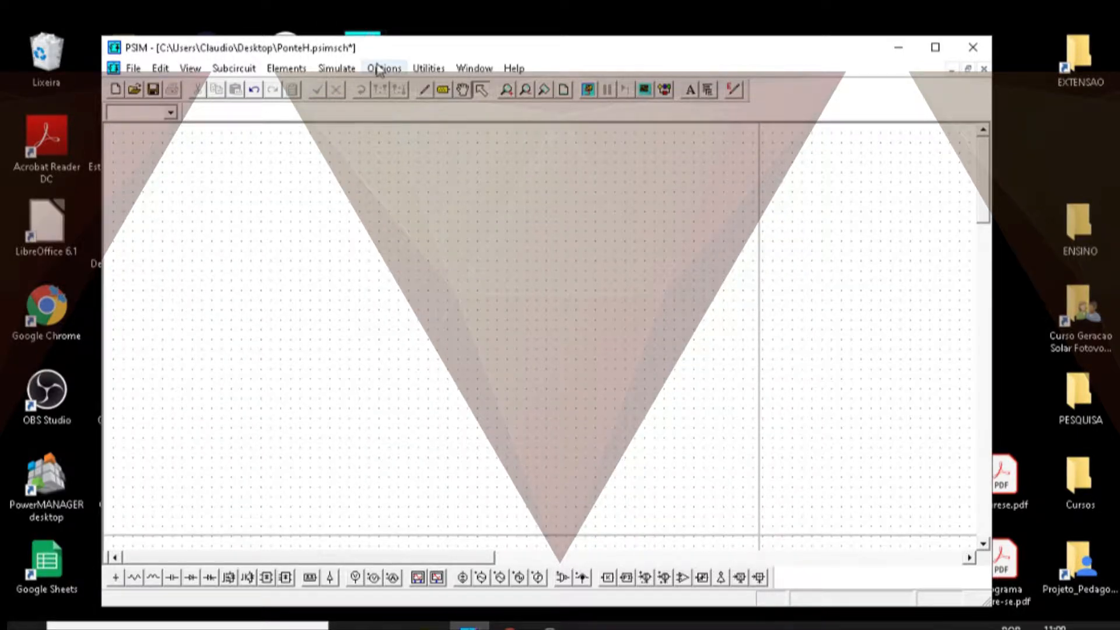
pyautogui.click(320, 72)
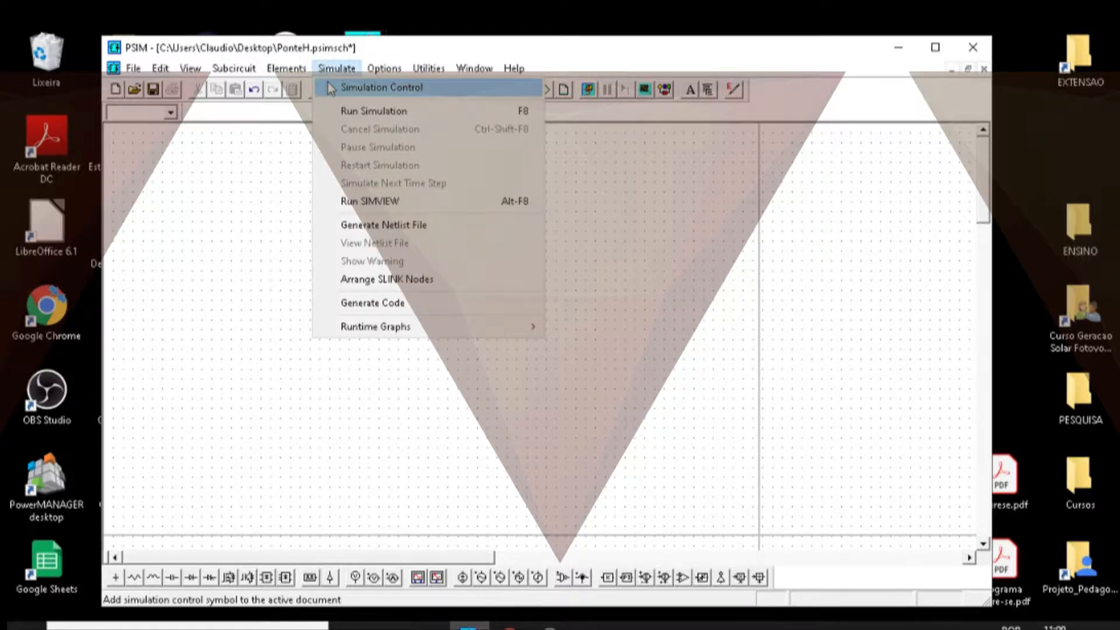
pyautogui.click(331, 89)
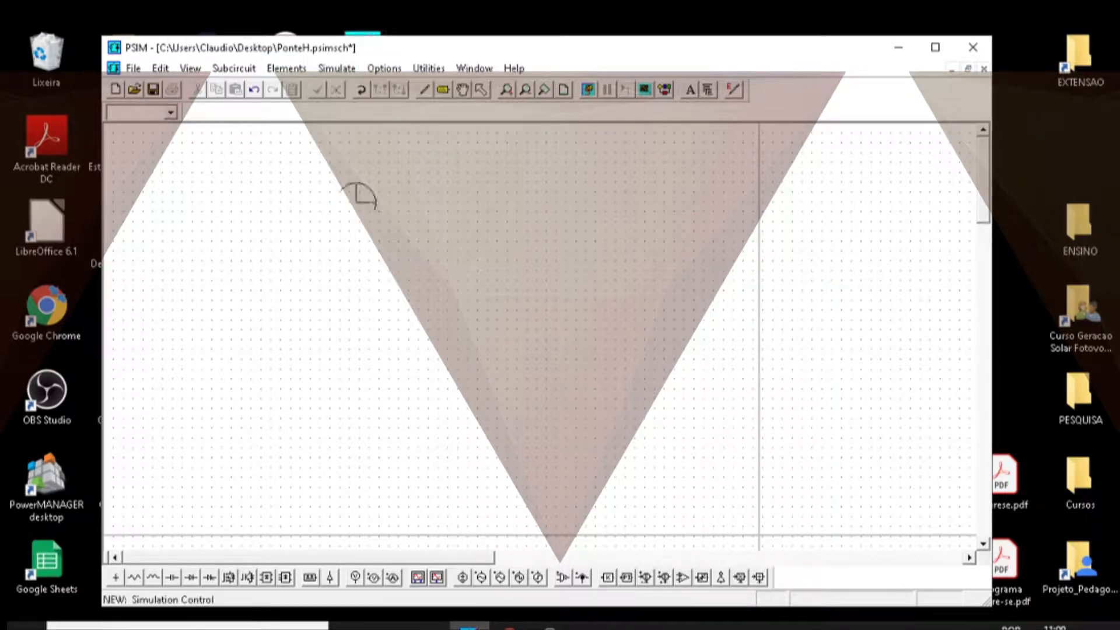
pyautogui.doubleClick(161, 169)
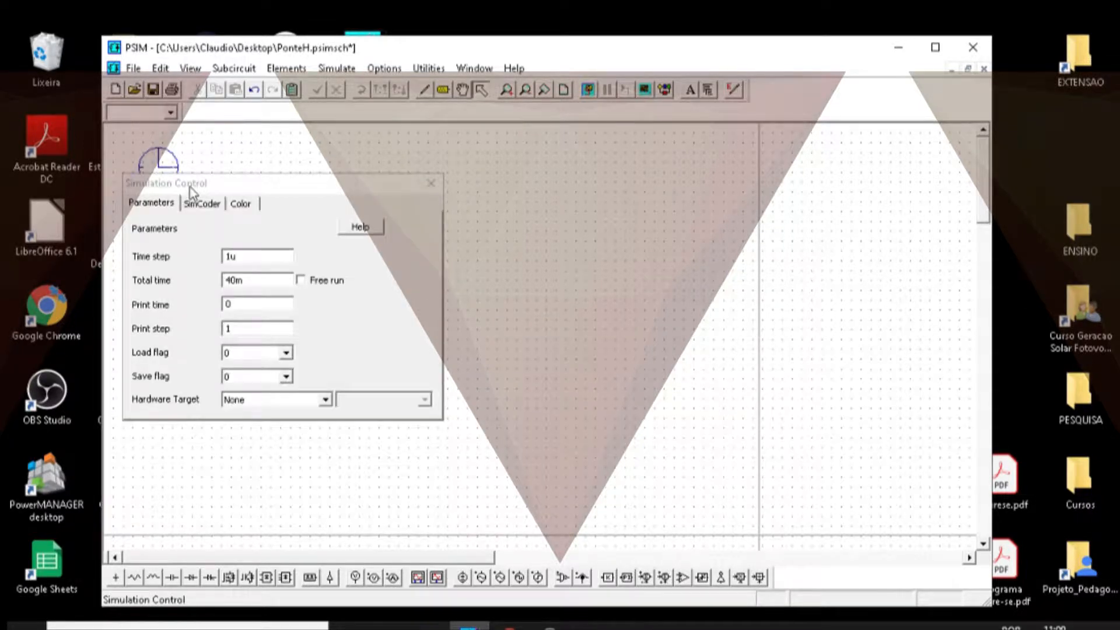
# - Set the simulation control's time step to 1u
pyautogui.click(244, 259)
pyautogui.doubleClick(244, 260)
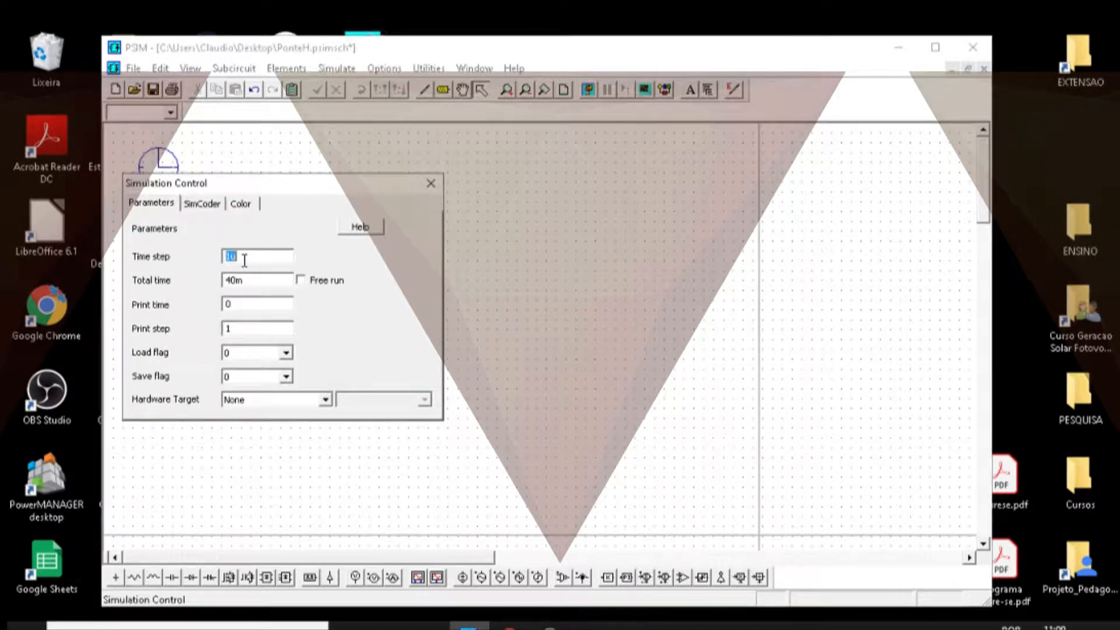
pyautogui.click(244, 260)
pyautogui.press('BackSpace')
pyautogui.press('BackSpace')
pyautogui.write('1u')
# - Check the total time and the remaining parameters of the simulation control
pyautogui.click(267, 282)
pyautogui.doubleClick(268, 281)
pyautogui.click(268, 282)
pyautogui.moveTo(253, 256); pyautogui.dragTo(224, 283)
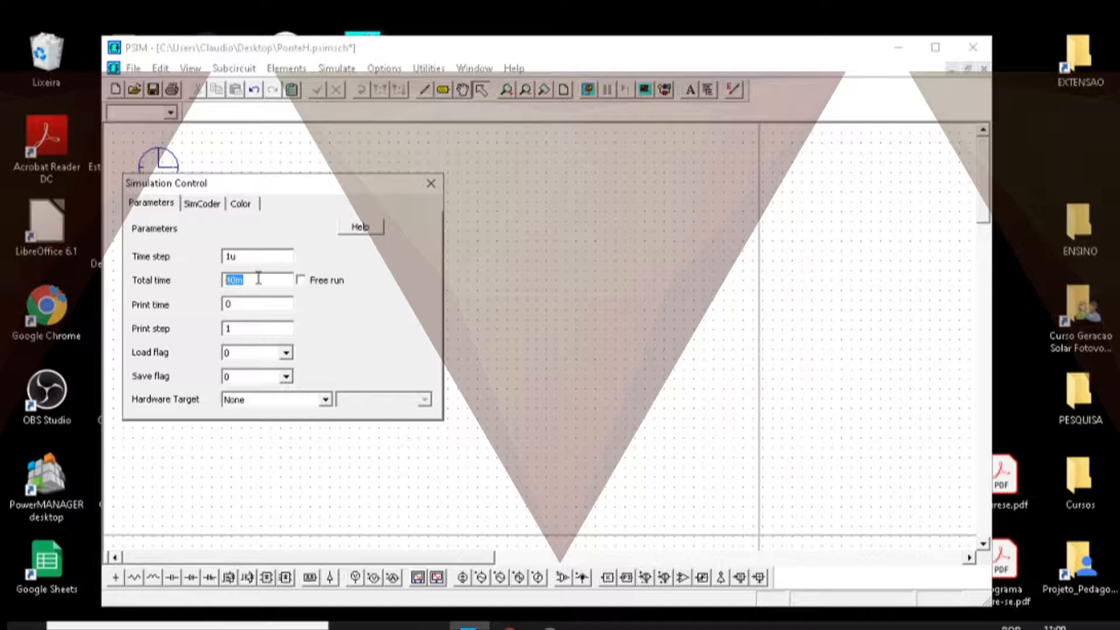
pyautogui.click(431, 185)
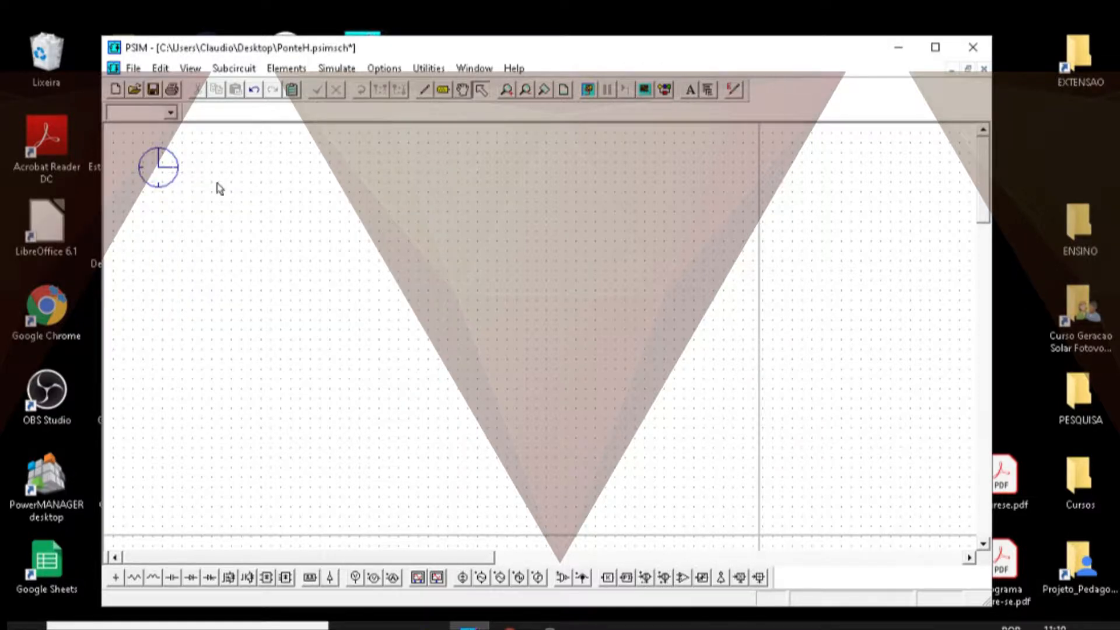
pyautogui.doubleClick(165, 170)
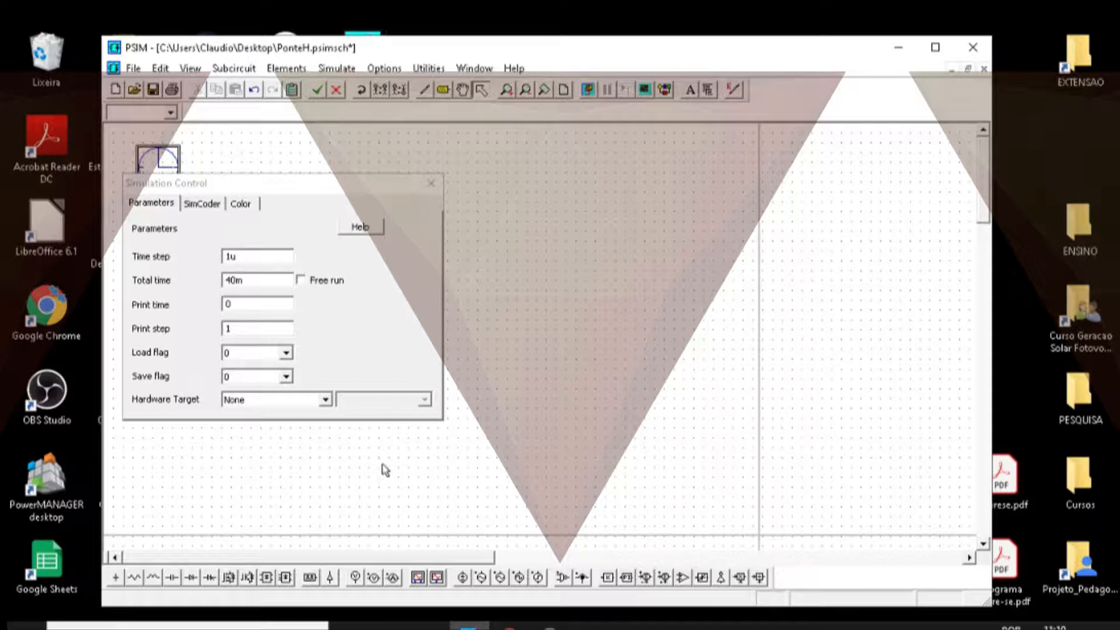
pyautogui.click(431, 183)
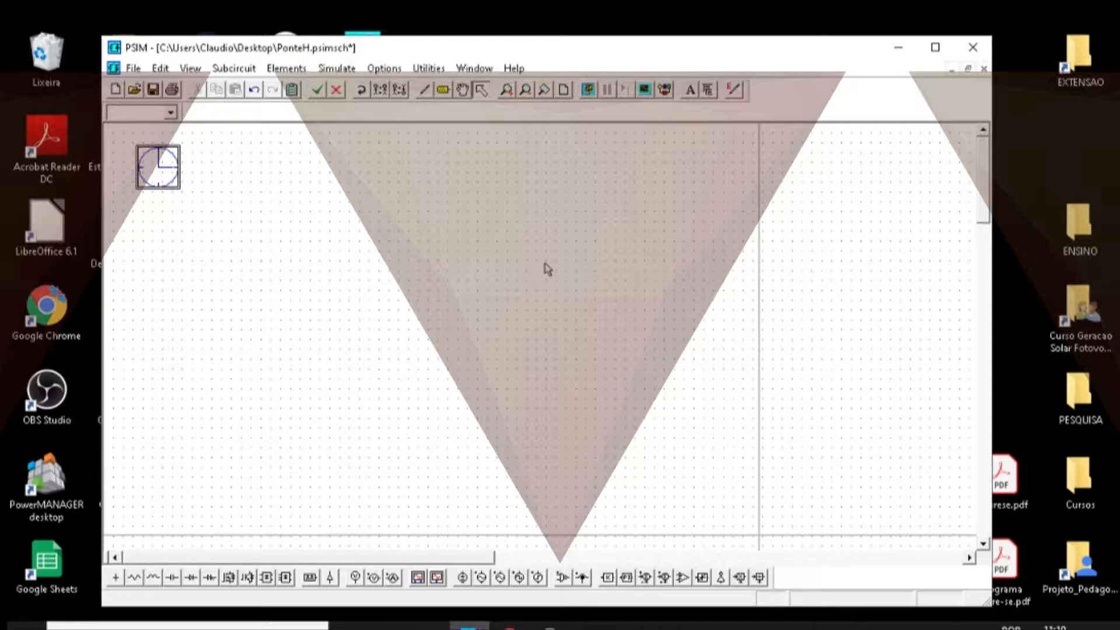
pyautogui.click(309, 214)
# - Place a DC voltage source in the schematic, below and to the right of the simulation control
pyautogui.click(285, 69)
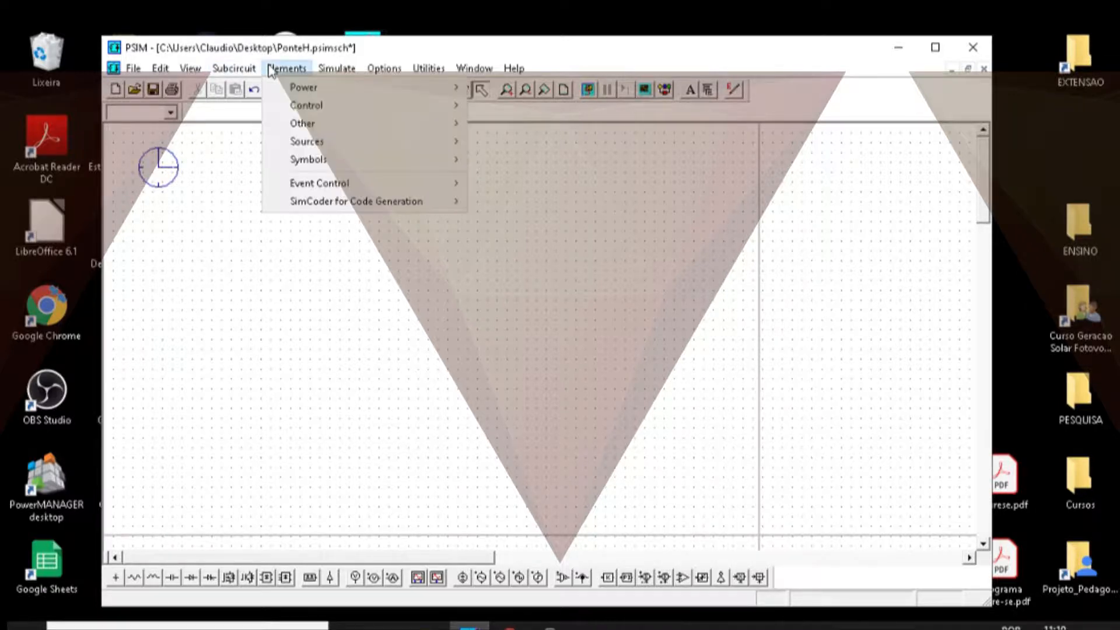
pyautogui.moveTo(294, 93)
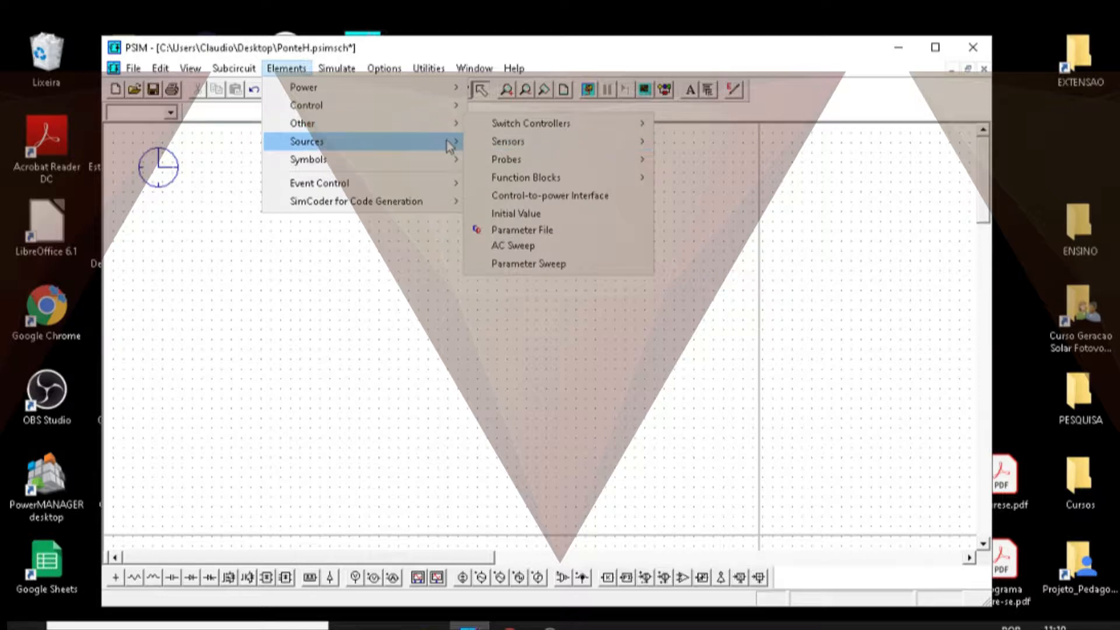
pyautogui.moveTo(450, 143)
pyautogui.moveTo(517, 142)
pyautogui.click(602, 141)
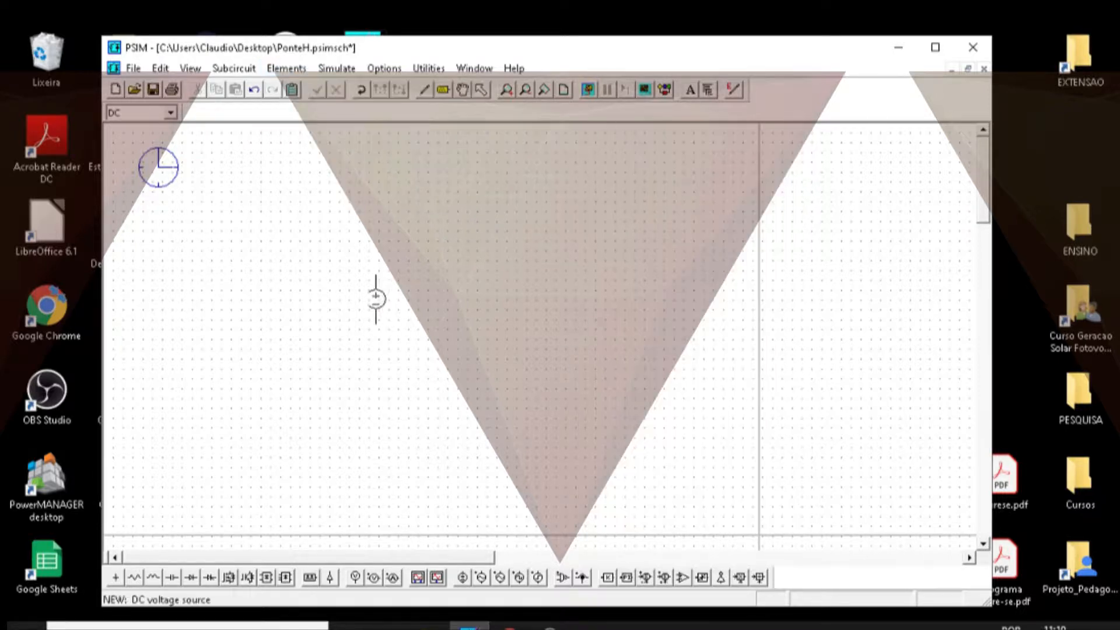
pyautogui.click(241, 373)
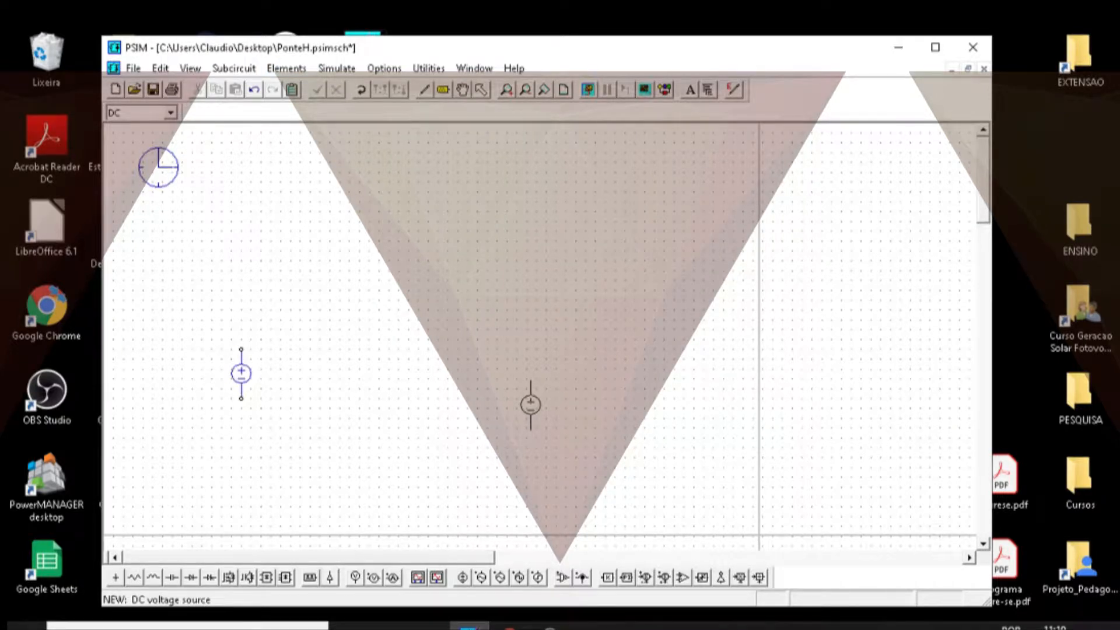
pyautogui.press('Escape')
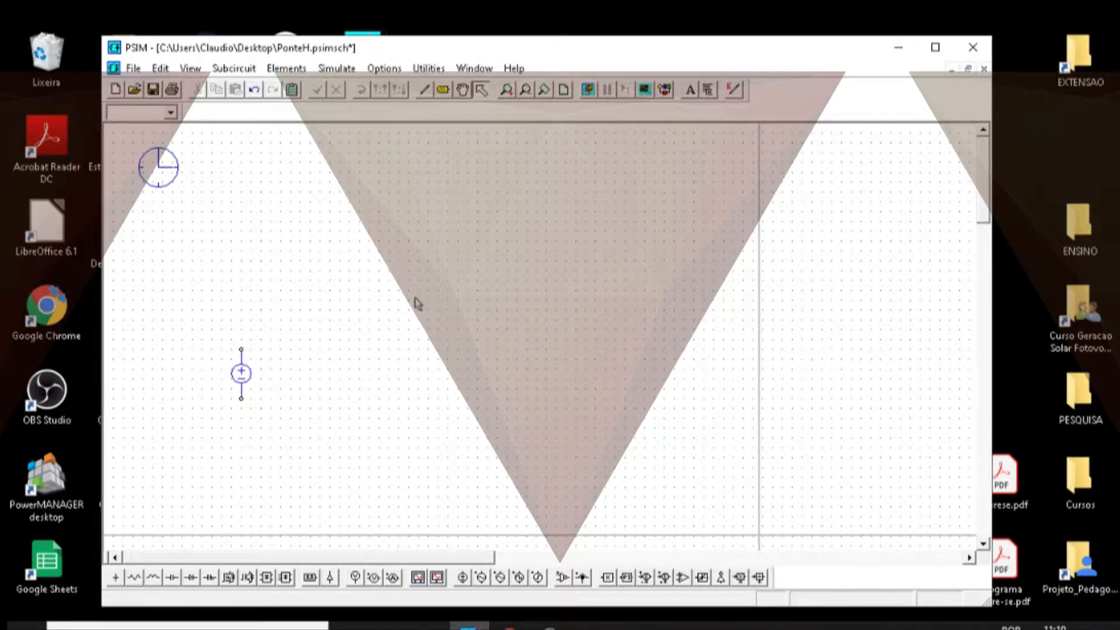
# - Place a triangular-wave voltage source just to the right of the DC source, level with it
pyautogui.click(287, 69)
pyautogui.moveTo(399, 150)
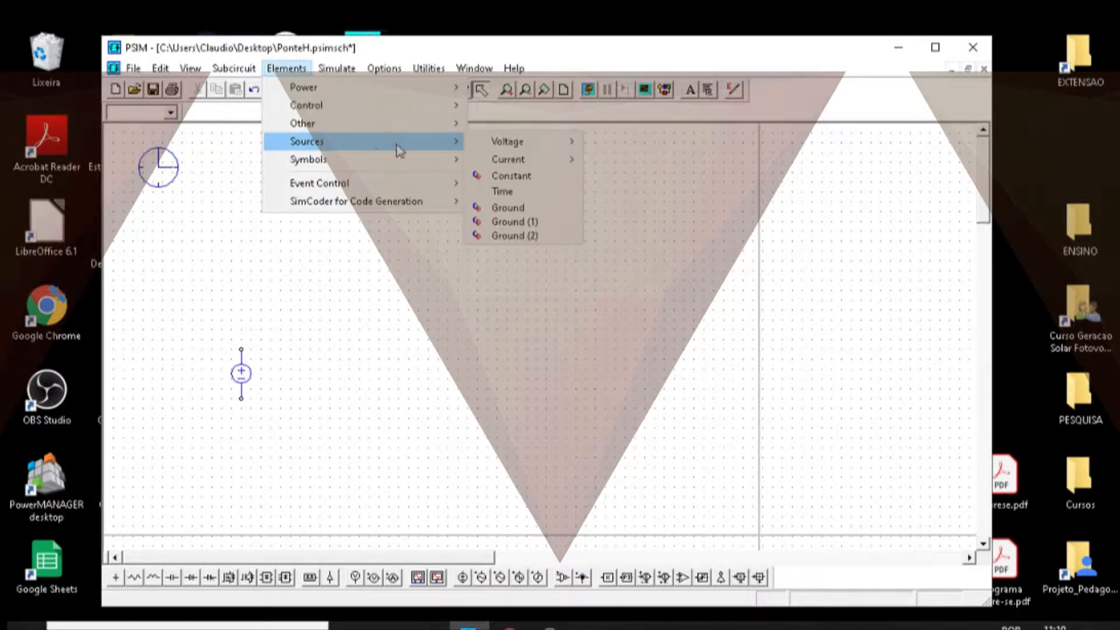
pyautogui.moveTo(509, 143)
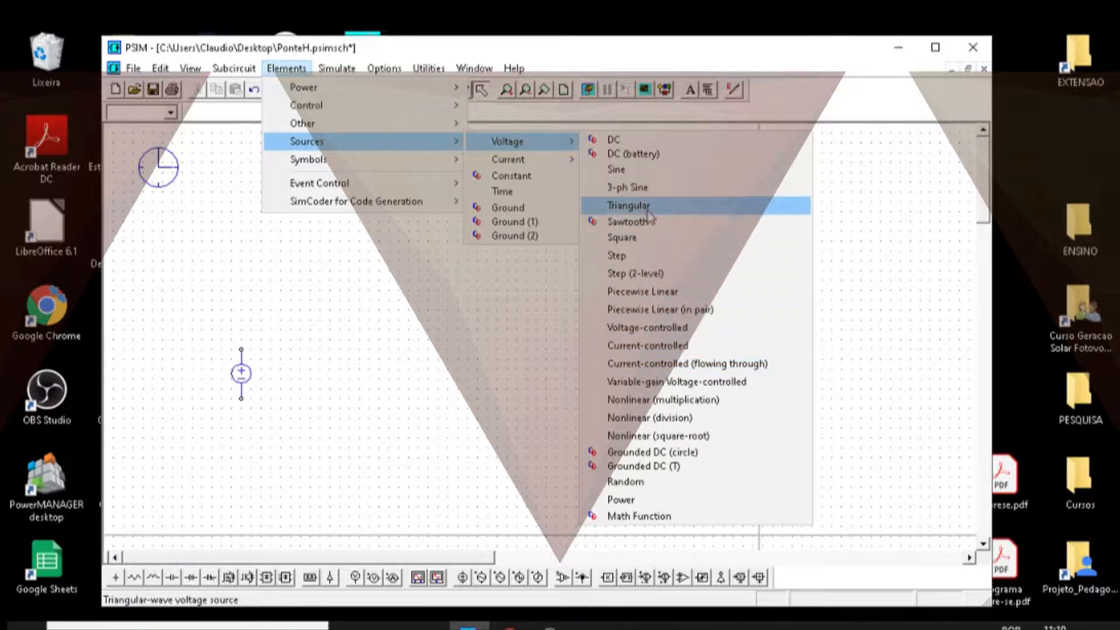
pyautogui.click(629, 205)
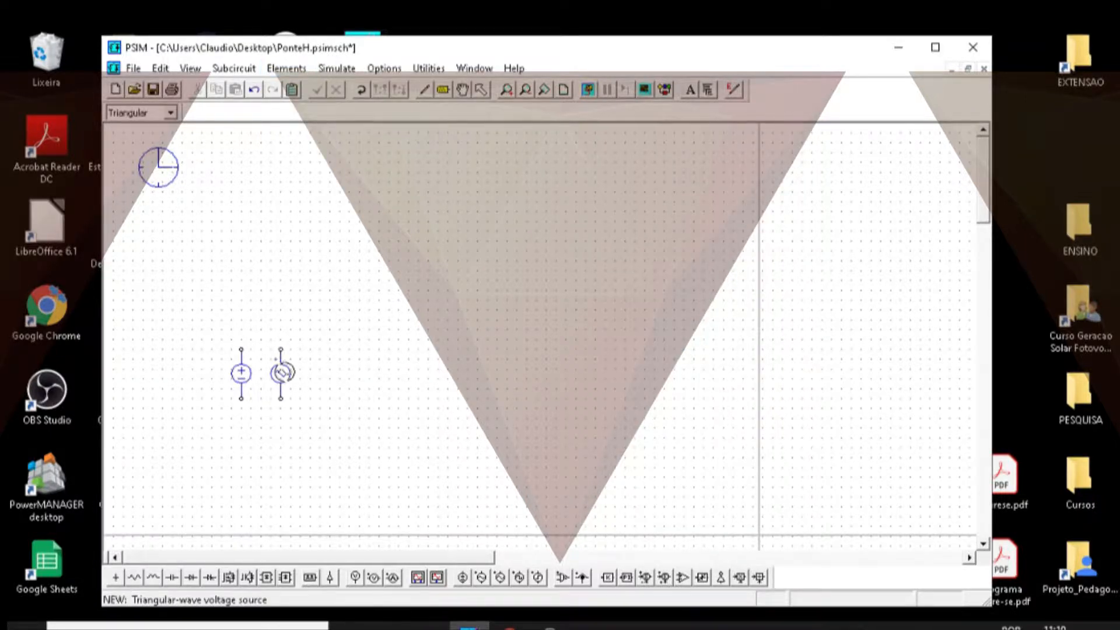
pyautogui.click(281, 373)
pyautogui.press('Escape')
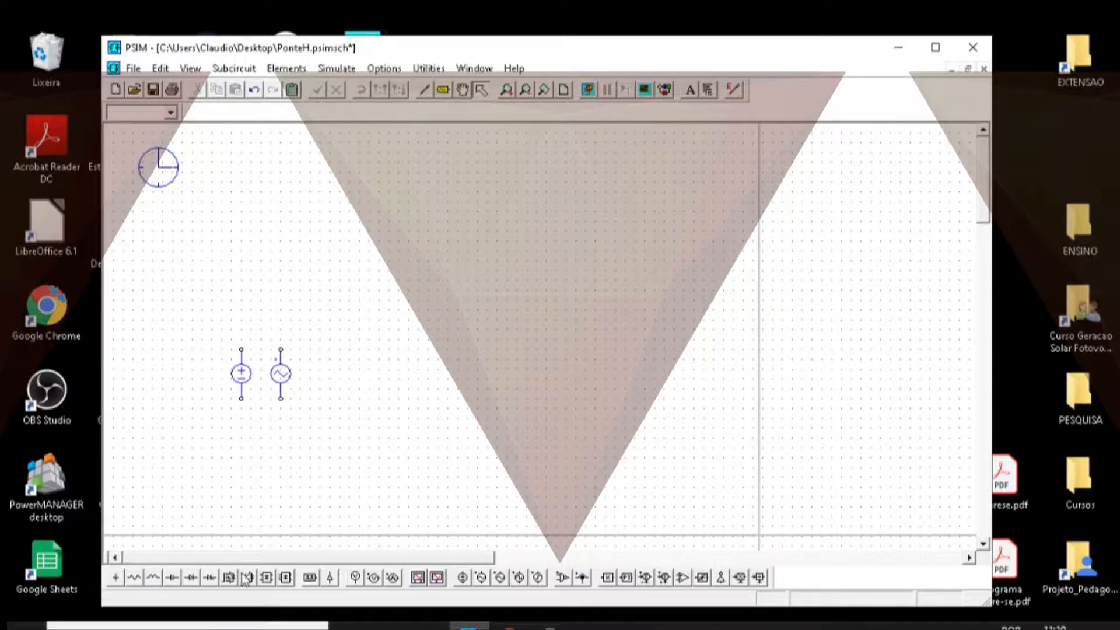
# - Add a ground between the two sources and wire both lower source terminals to it
pyautogui.click(115, 581)
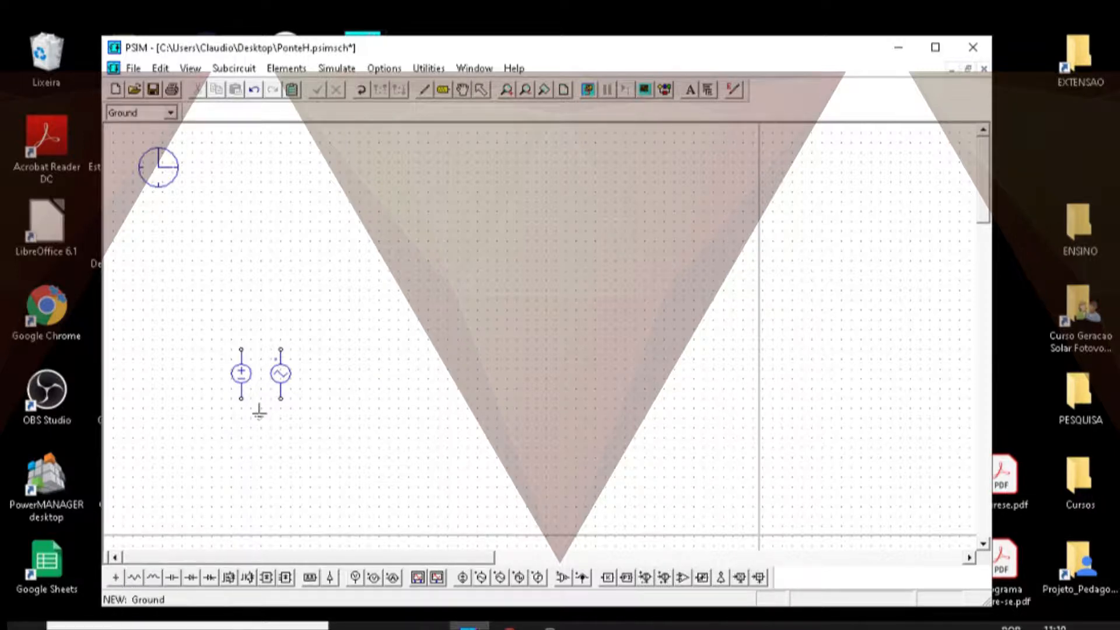
pyautogui.click(261, 400)
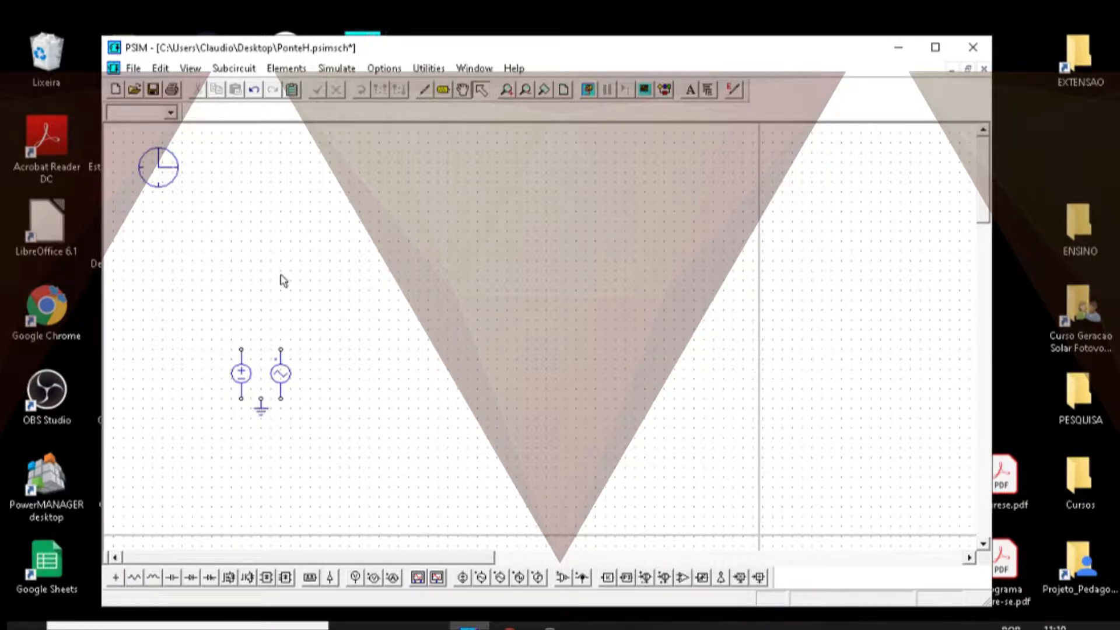
pyautogui.click(424, 91)
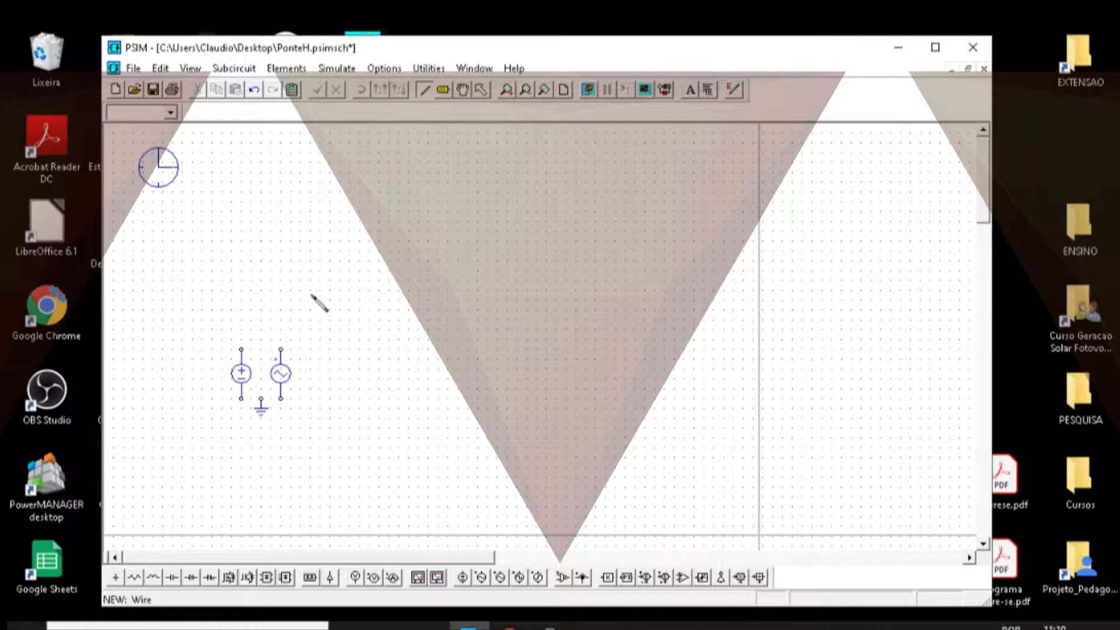
pyautogui.moveTo(241, 399); pyautogui.dragTo(281, 400)
pyautogui.press('Escape')
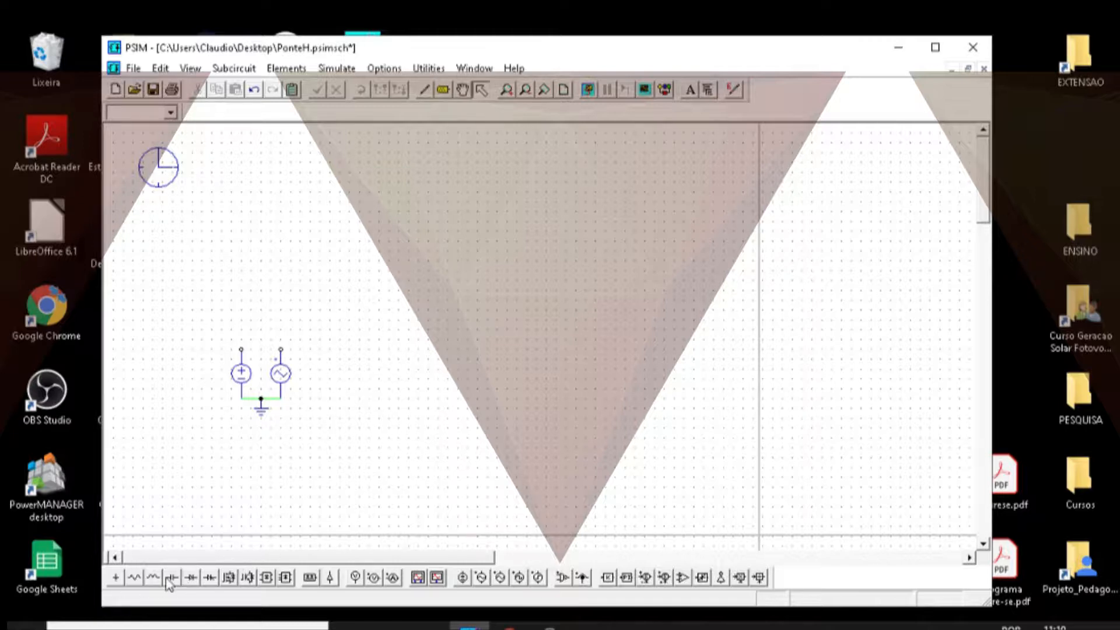
# - Connect one node-to-ground voltage probe above the DC source and another above the triangular source, with the first probe raised higher
pyautogui.click(353, 579)
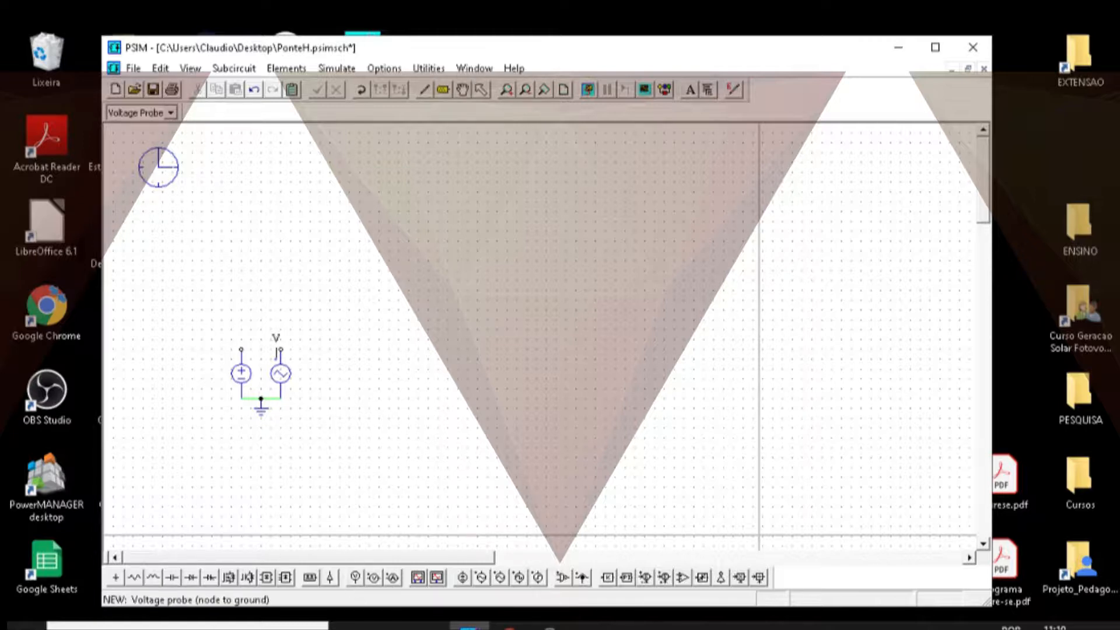
pyautogui.click(241, 320)
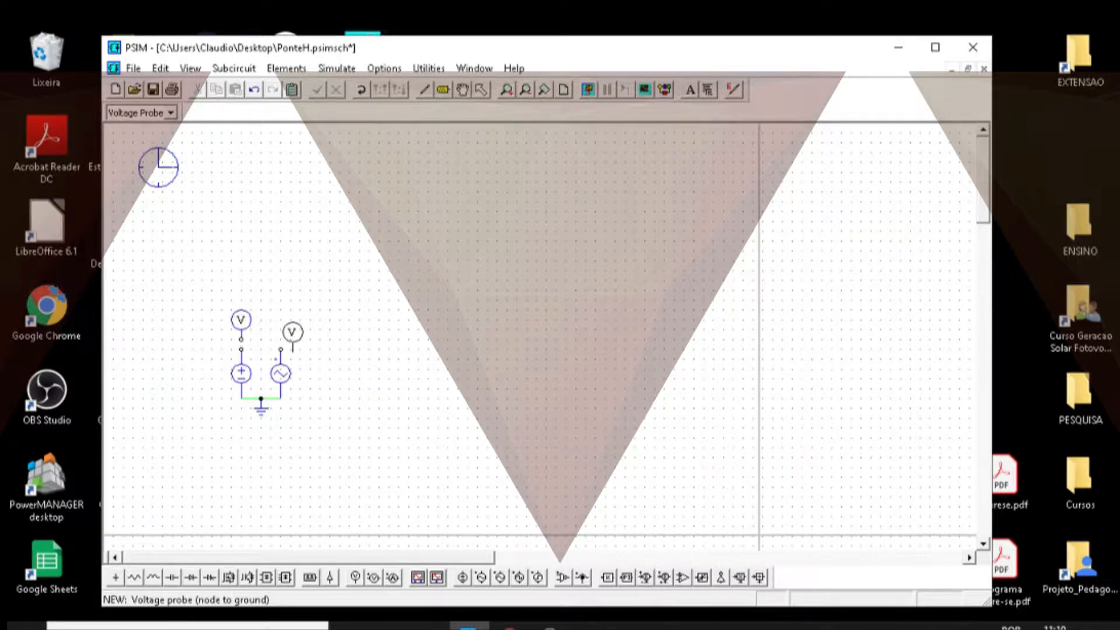
pyautogui.press('Escape')
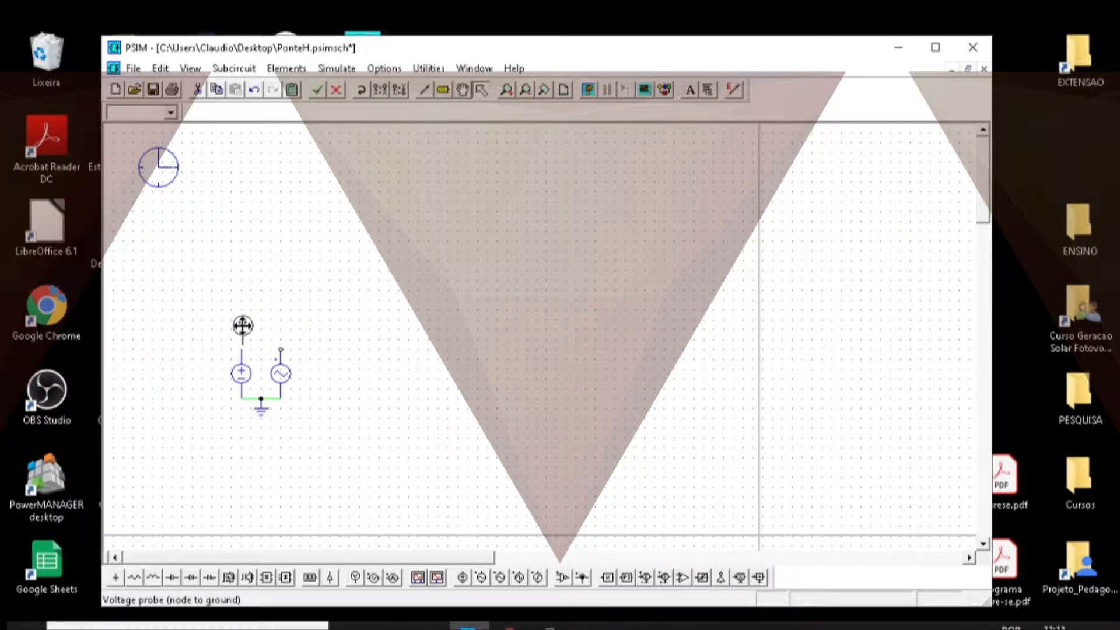
pyautogui.moveTo(243, 325); pyautogui.dragTo(241, 308)
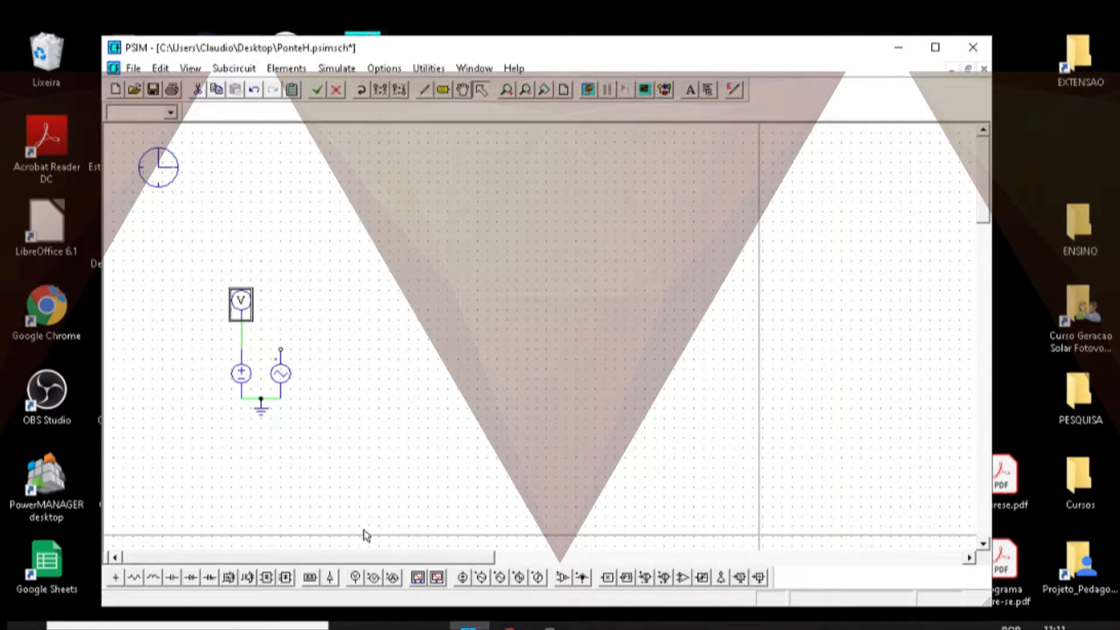
pyautogui.click(353, 578)
pyautogui.click(282, 339)
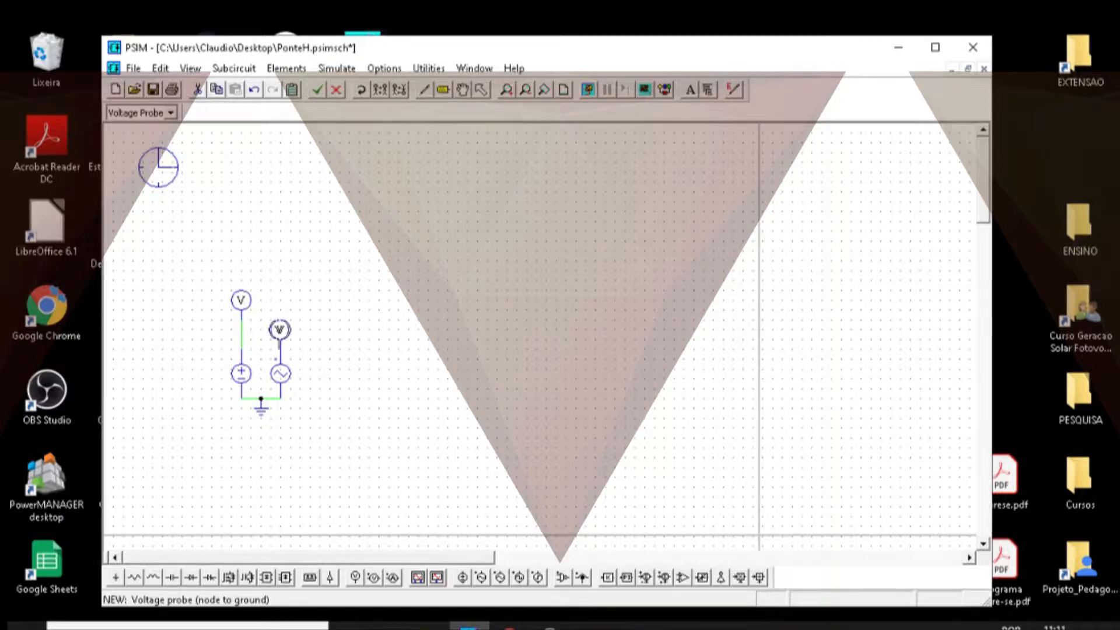
pyautogui.press('Escape')
# - Rename the DC source's voltage probe to sinal_controle
pyautogui.doubleClick(240, 299)
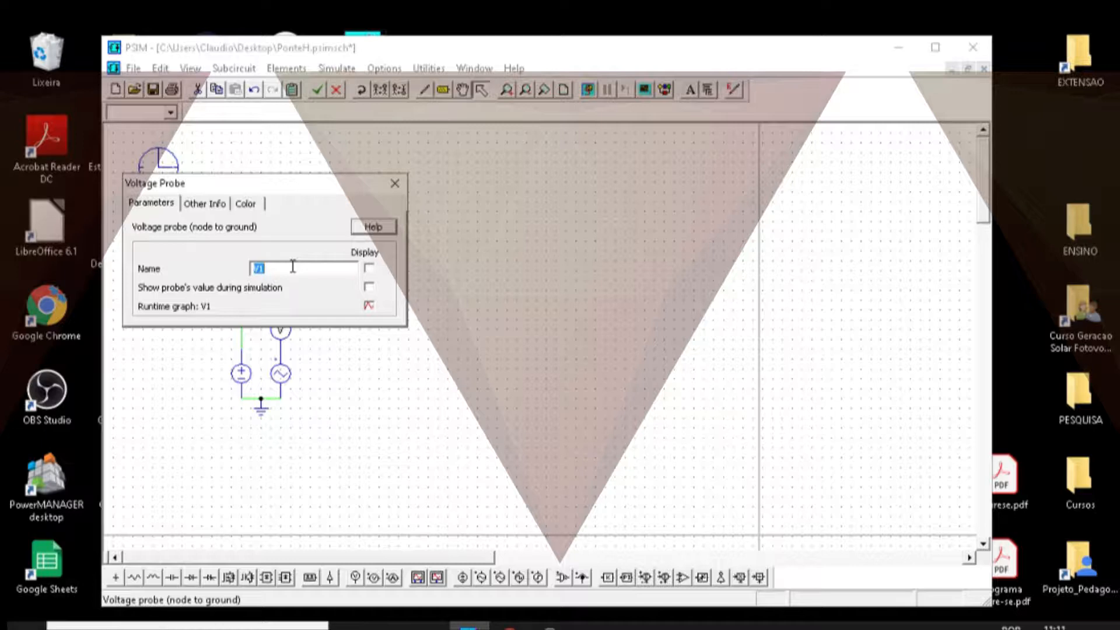
pyautogui.write('sina')
pyautogui.write('n')
pyautogui.write('l_controle')
pyautogui.click(394, 183)
# - Rename the triangular source's voltage probe to triangular
pyautogui.doubleClick(280, 331)
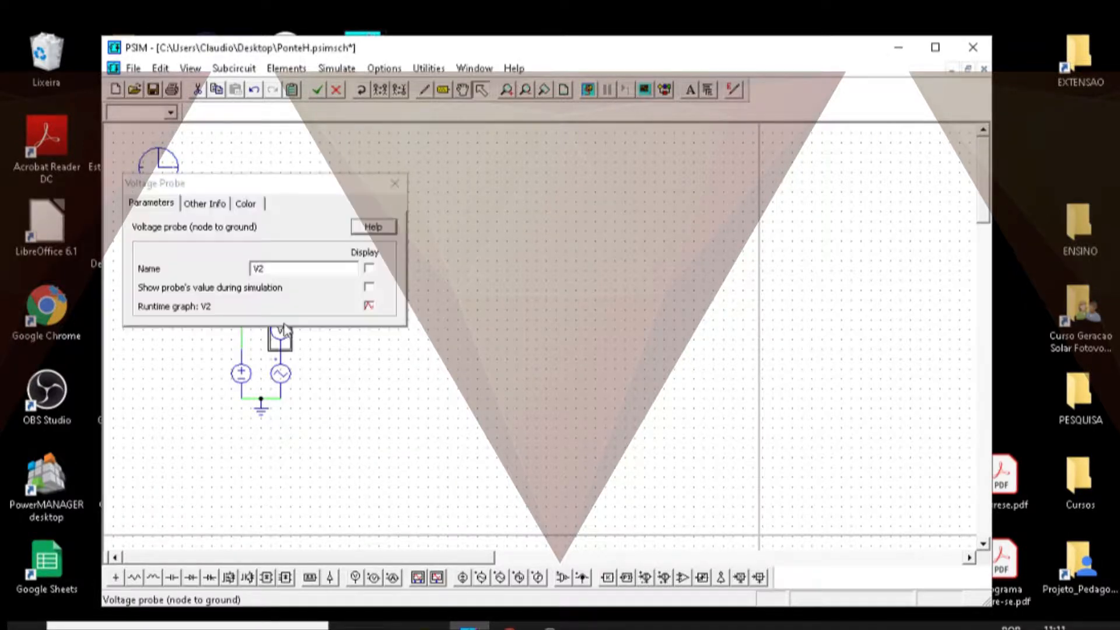
pyautogui.doubleClick(290, 268)
pyautogui.write('trian')
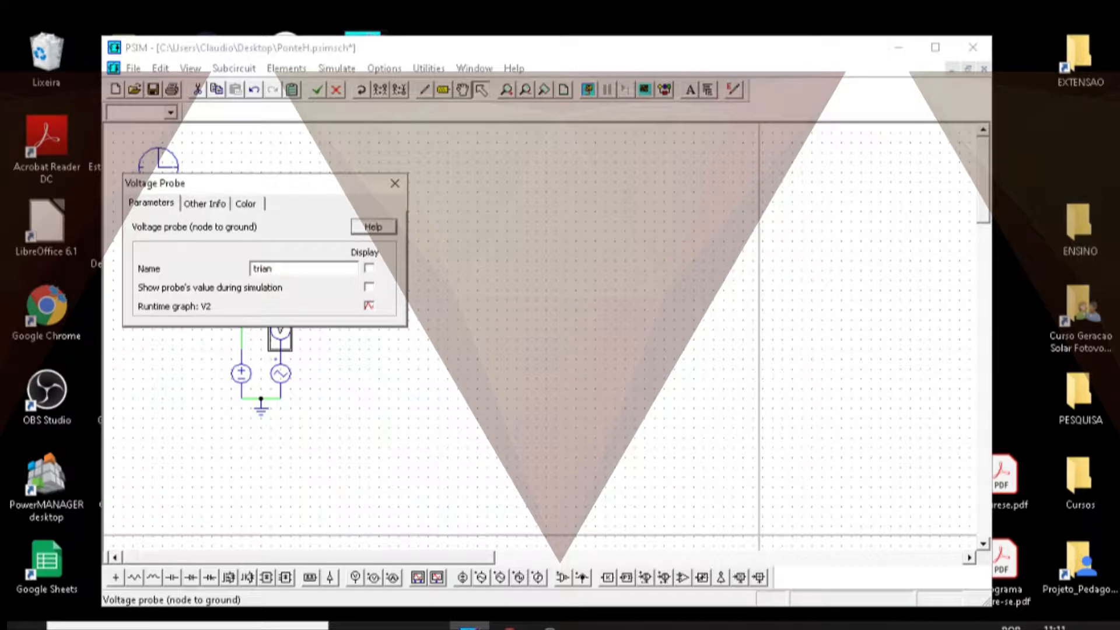
pyautogui.write('gular')
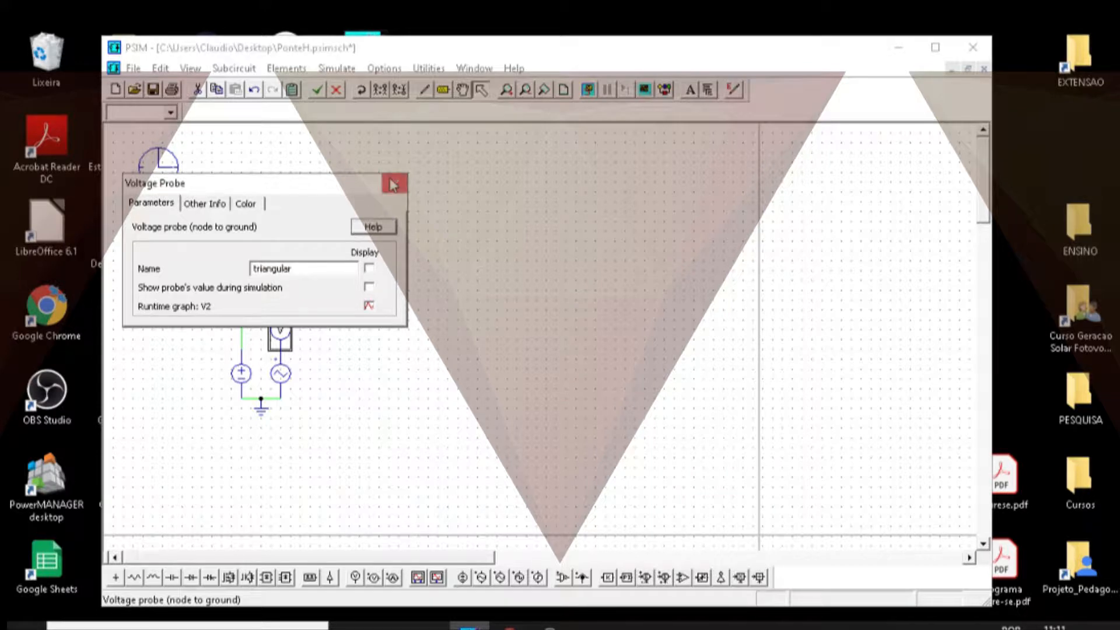
pyautogui.click(395, 184)
# - Set the DC voltage source's amplitude to 0.5
pyautogui.doubleClick(241, 375)
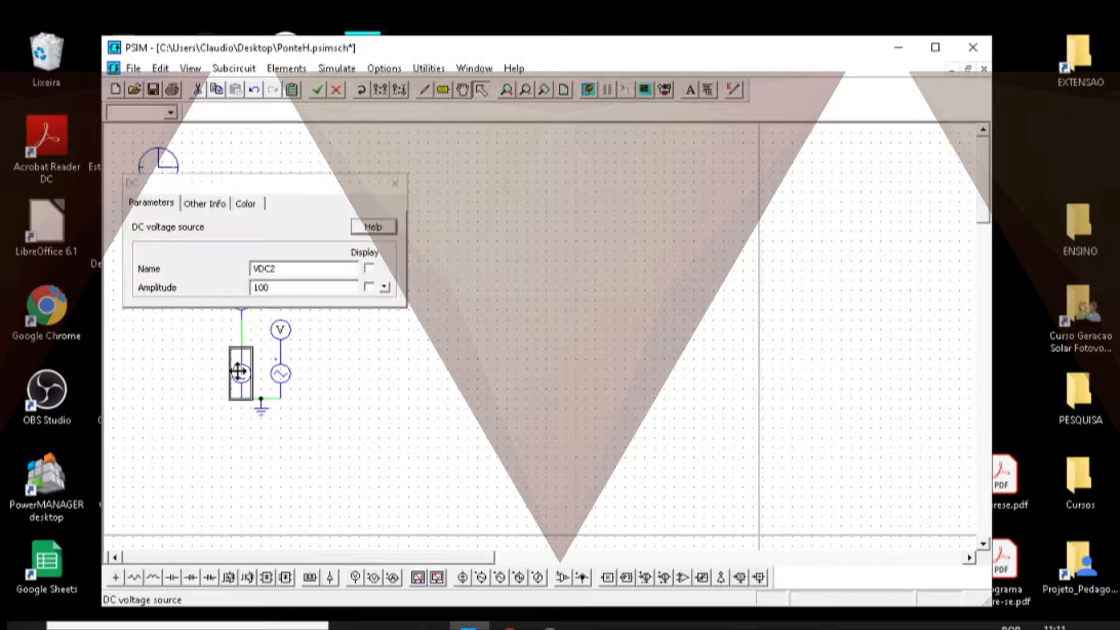
pyautogui.doubleClick(287, 286)
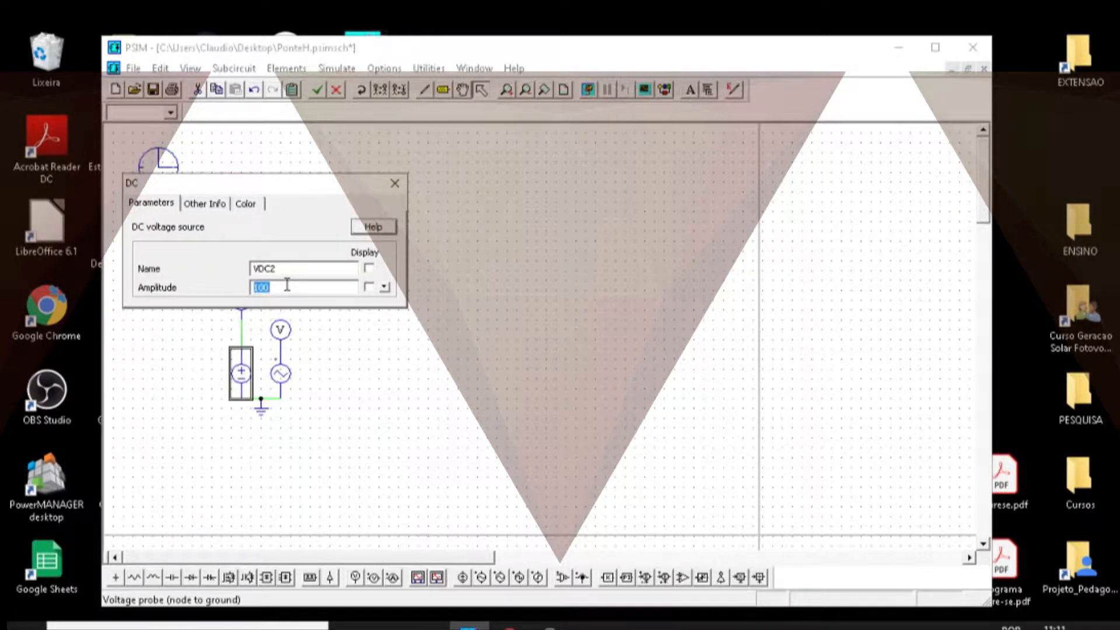
pyautogui.write('0.5')
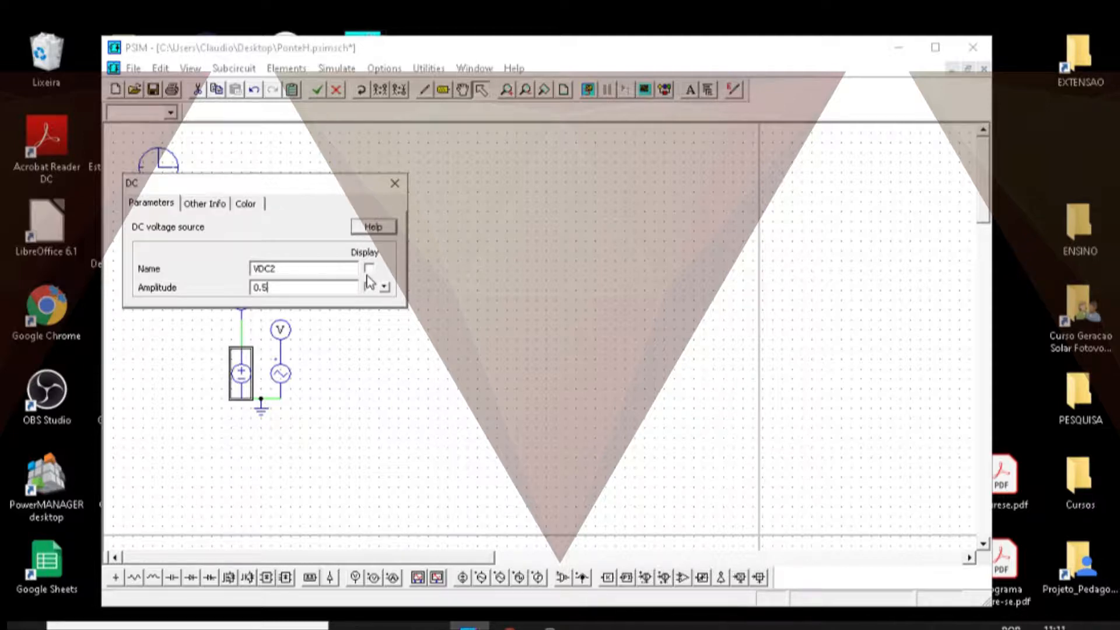
# - Set the triangular source's peak-to-peak voltage to 1 and its DC offset to 0
pyautogui.click(395, 184)
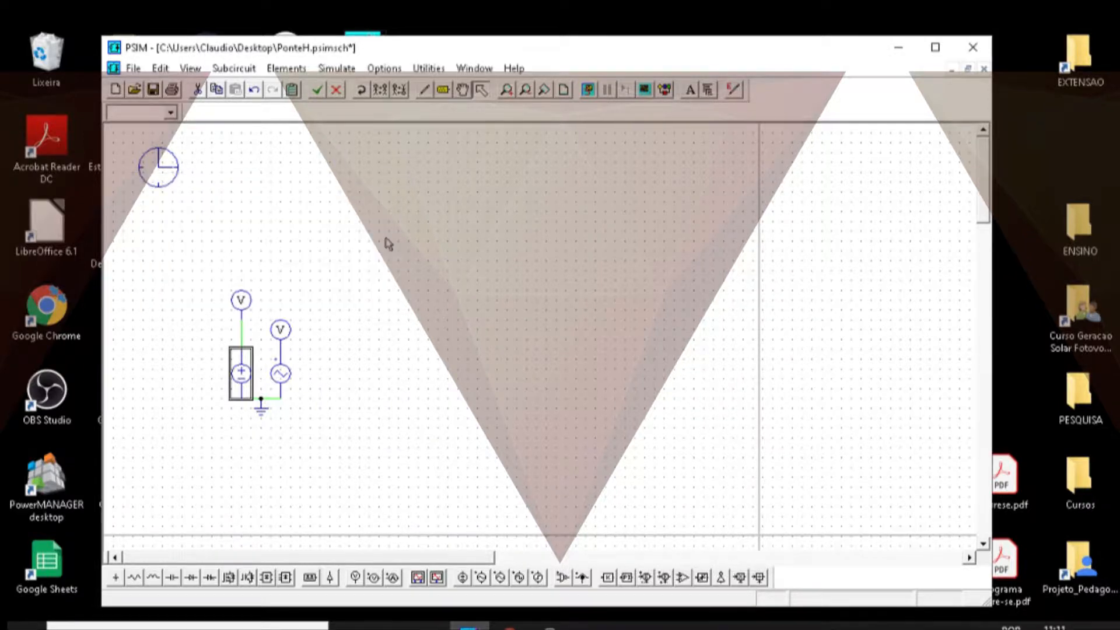
pyautogui.doubleClick(282, 383)
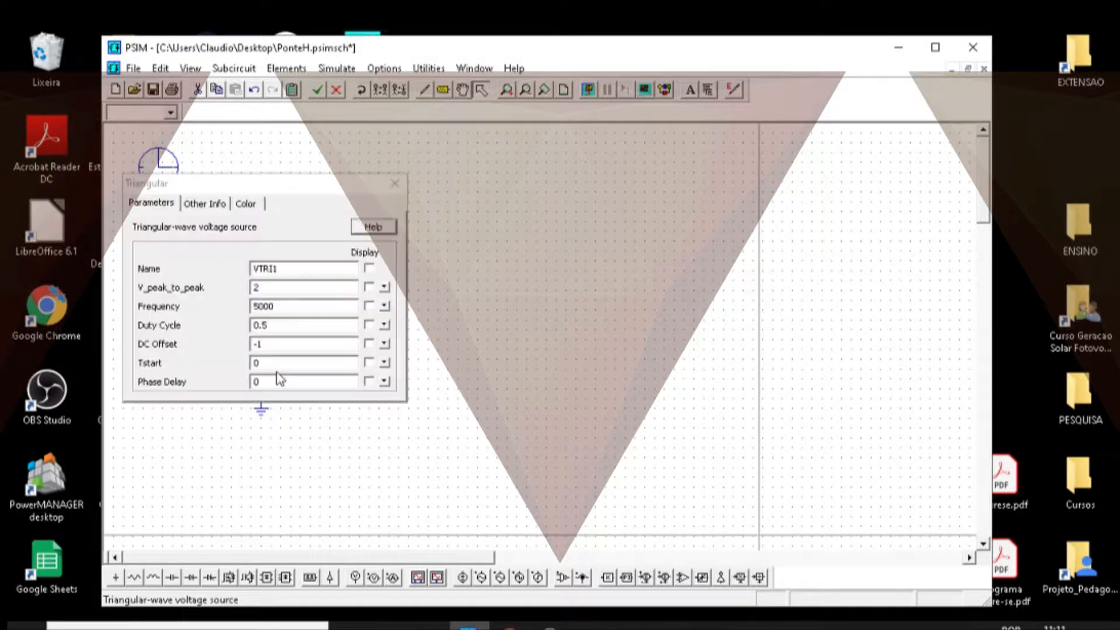
pyautogui.click(279, 292)
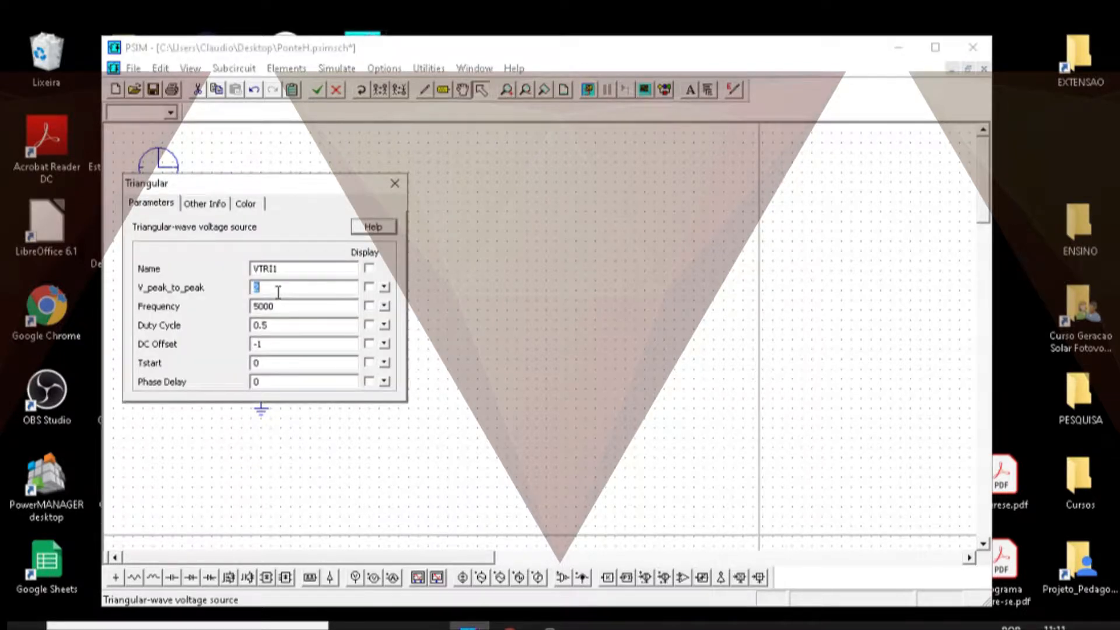
pyautogui.write('1')
pyautogui.click(280, 304)
pyautogui.click(274, 325)
pyautogui.click(276, 345)
pyautogui.write('0')
pyautogui.doubleClick(295, 325)
pyautogui.doubleClick(294, 308)
pyautogui.click(294, 309)
pyautogui.click(405, 184)
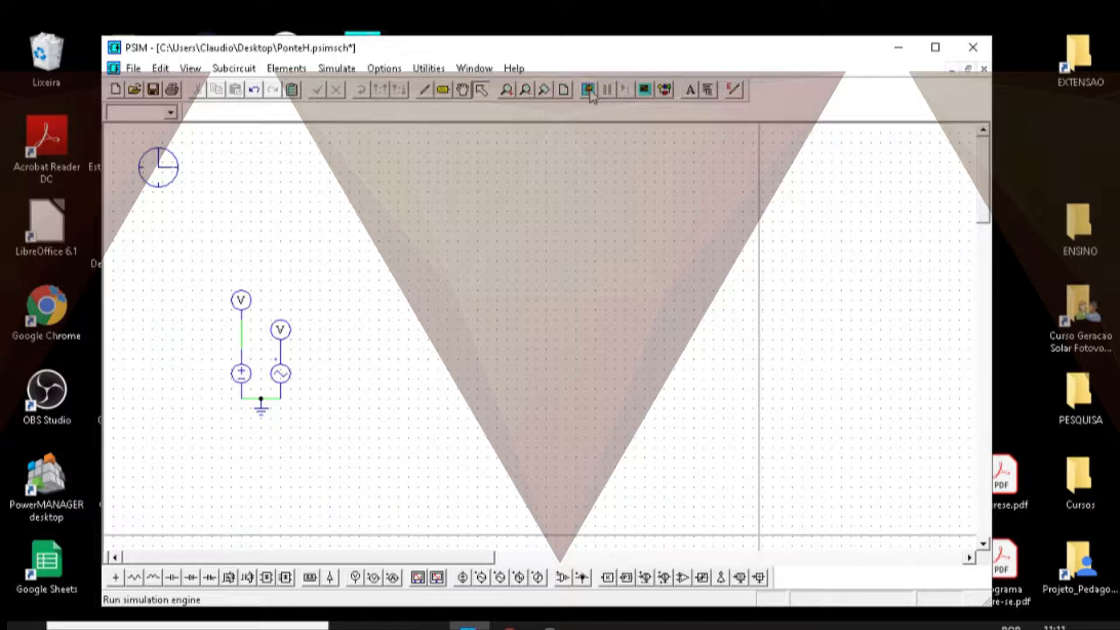
# - Review the triangular source's DC offset and duty cycle parameters
pyautogui.doubleClick(286, 375)
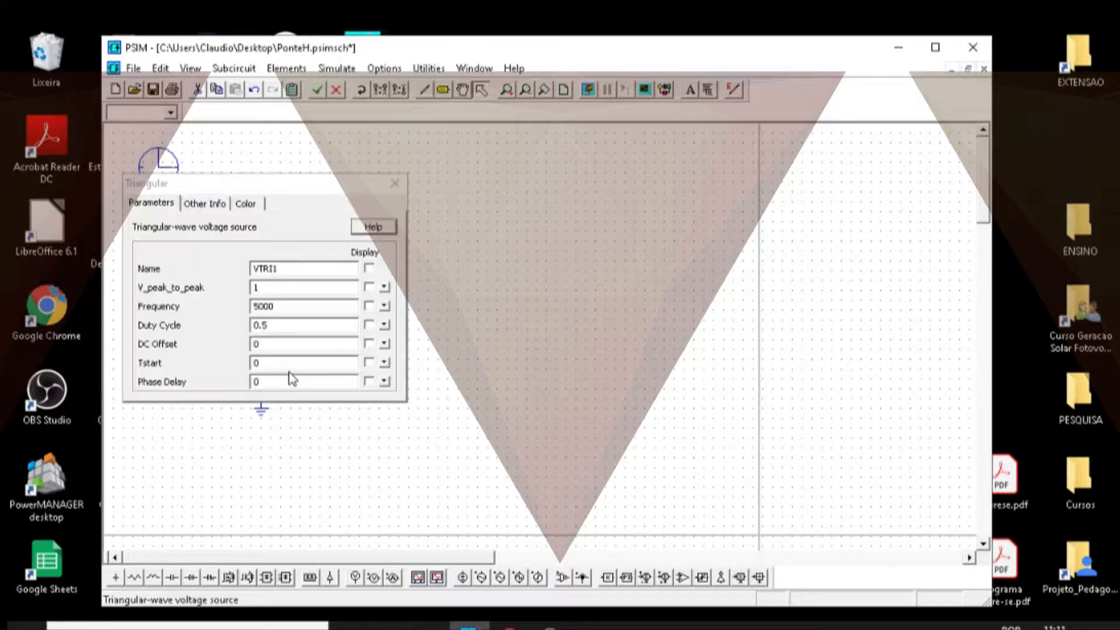
pyautogui.click(277, 344)
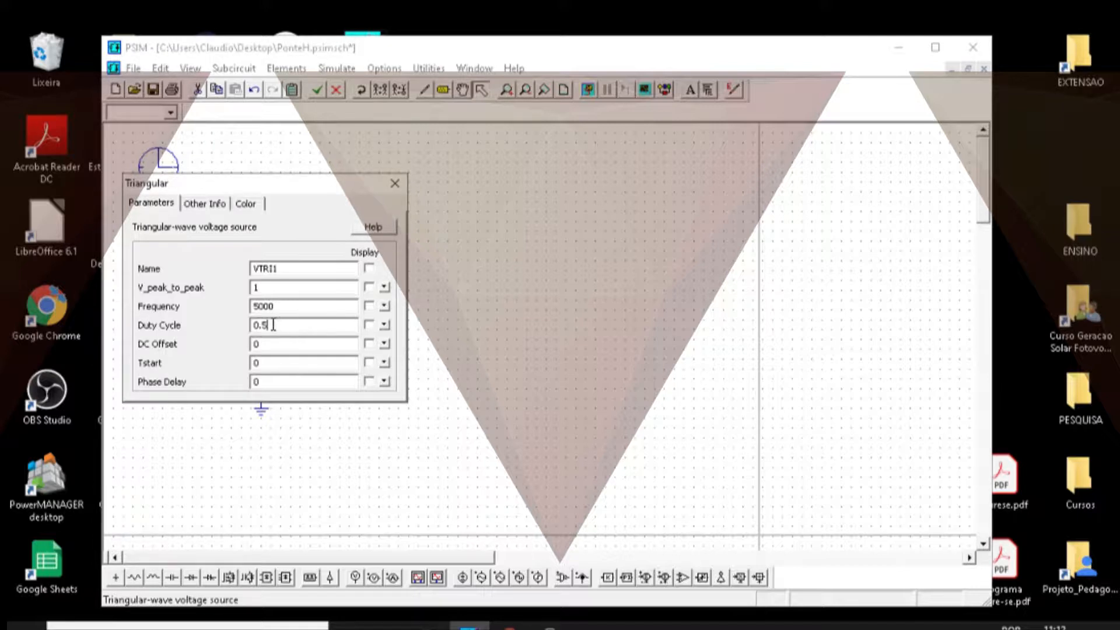
pyautogui.moveTo(275, 324); pyautogui.dragTo(216, 330)
pyautogui.click(275, 325)
pyautogui.click(394, 183)
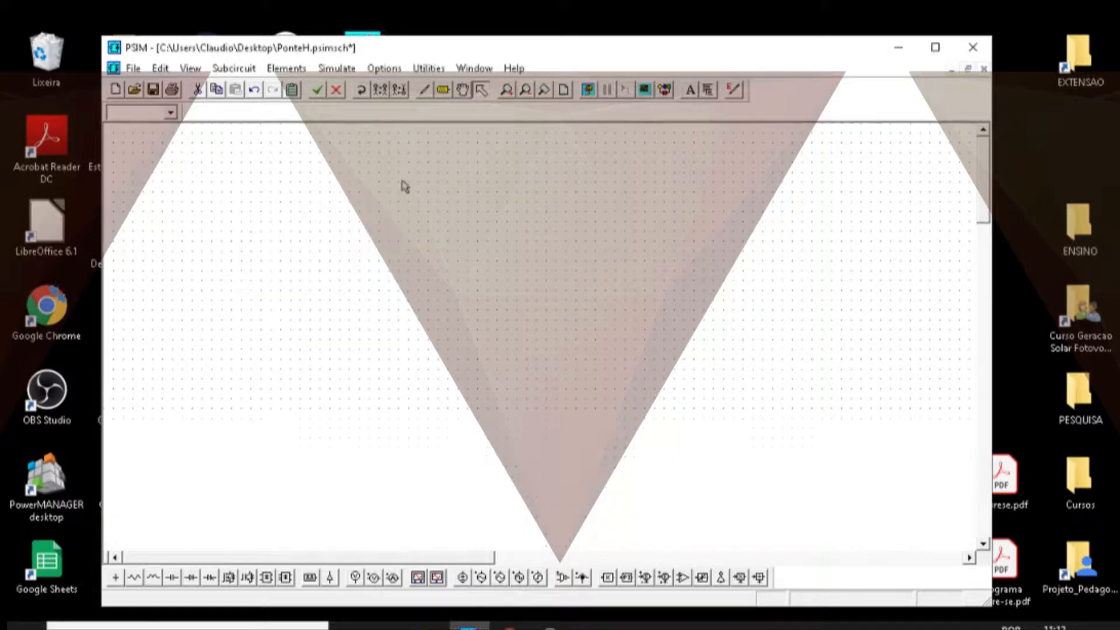
# - Run the simulation and plot sinal_controle and triangular together in a maximized graph
pyautogui.click(589, 92)
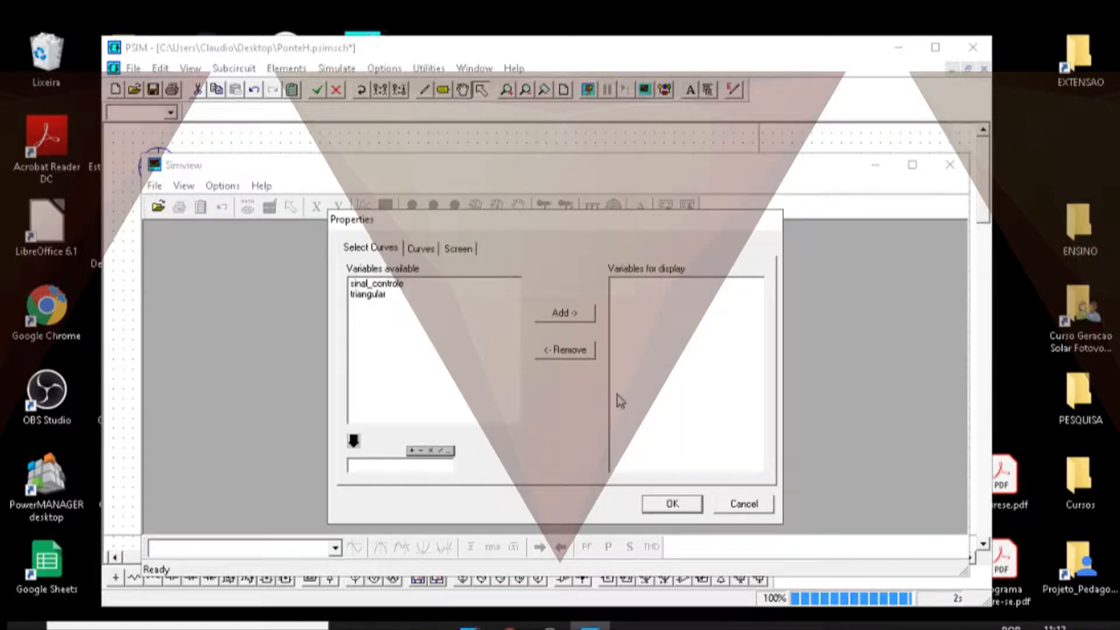
pyautogui.click(411, 285)
pyautogui.keyDown('shift'); pyautogui.click(415, 294); pyautogui.keyUp('shift')
pyautogui.click(569, 315)
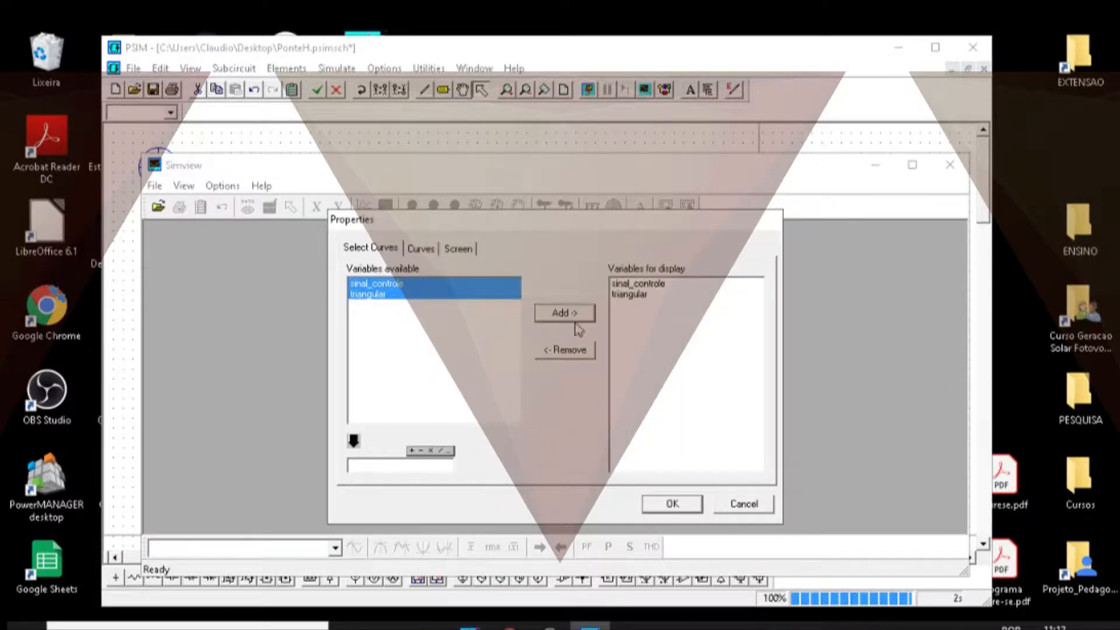
pyautogui.click(672, 503)
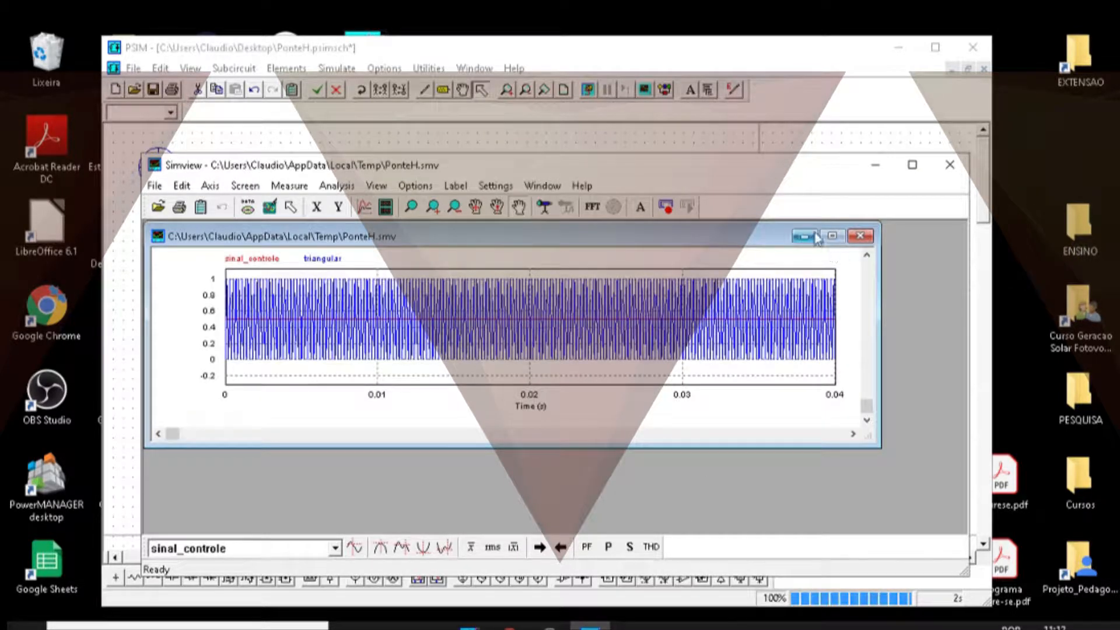
pyautogui.click(832, 235)
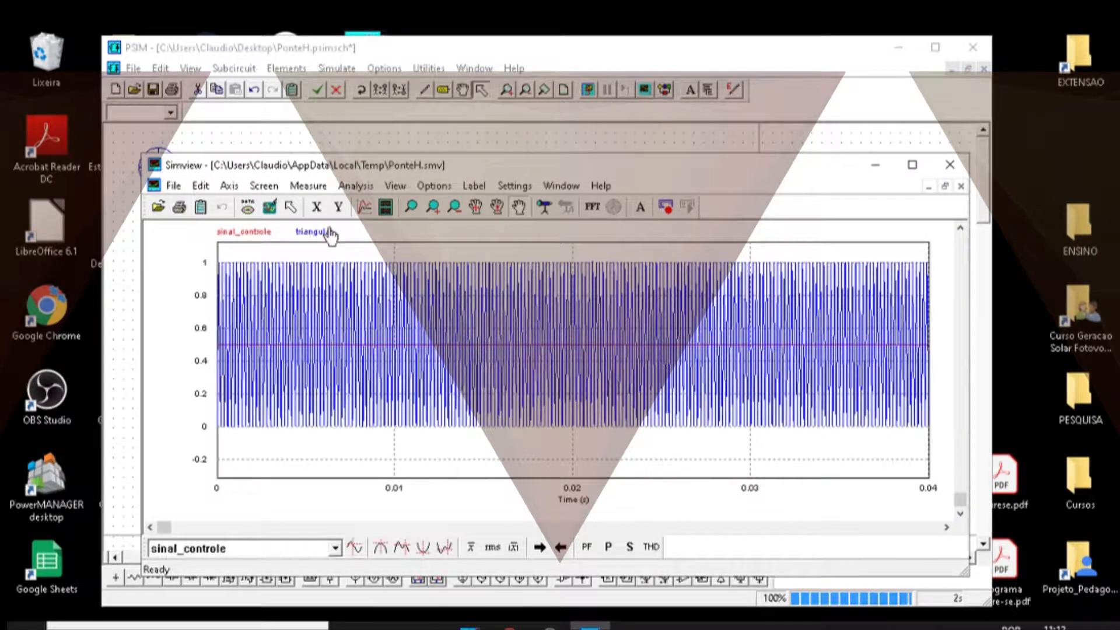
# - Examine a few periods of the triangular wave against the control signal up close, and return to the schematic
pyautogui.click(411, 207)
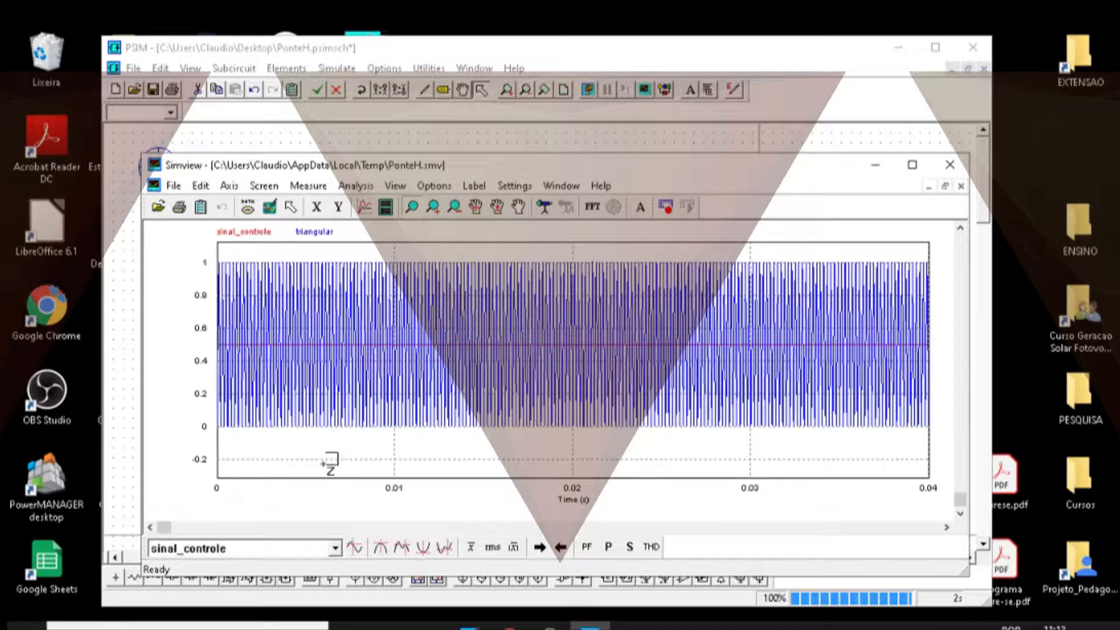
pyautogui.moveTo(338, 451); pyautogui.dragTo(187, 235)
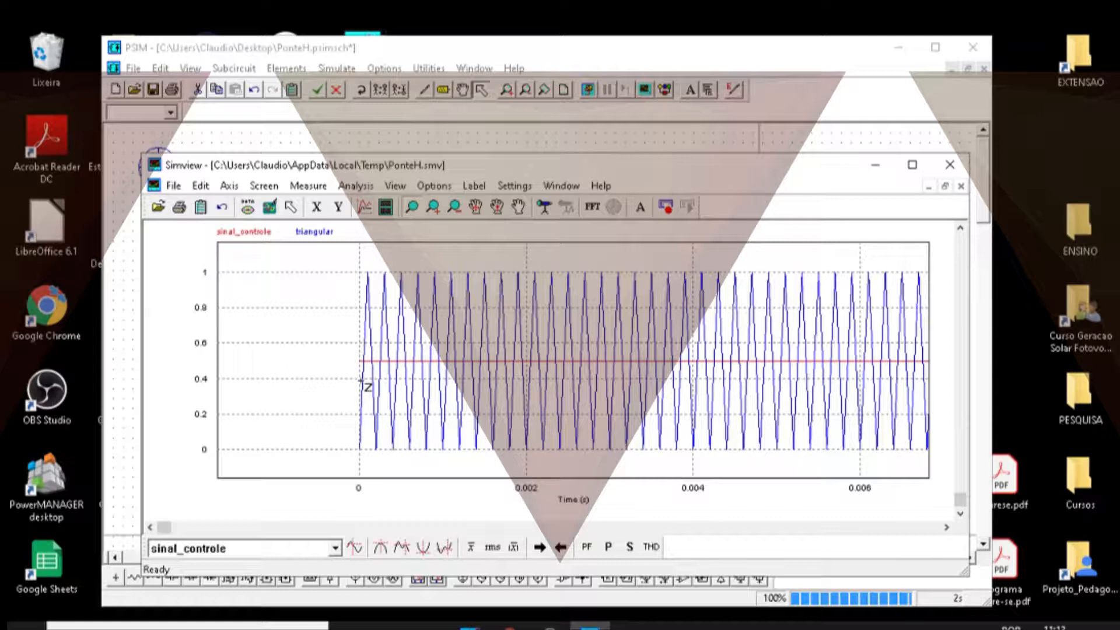
pyautogui.moveTo(635, 249); pyautogui.dragTo(545, 467)
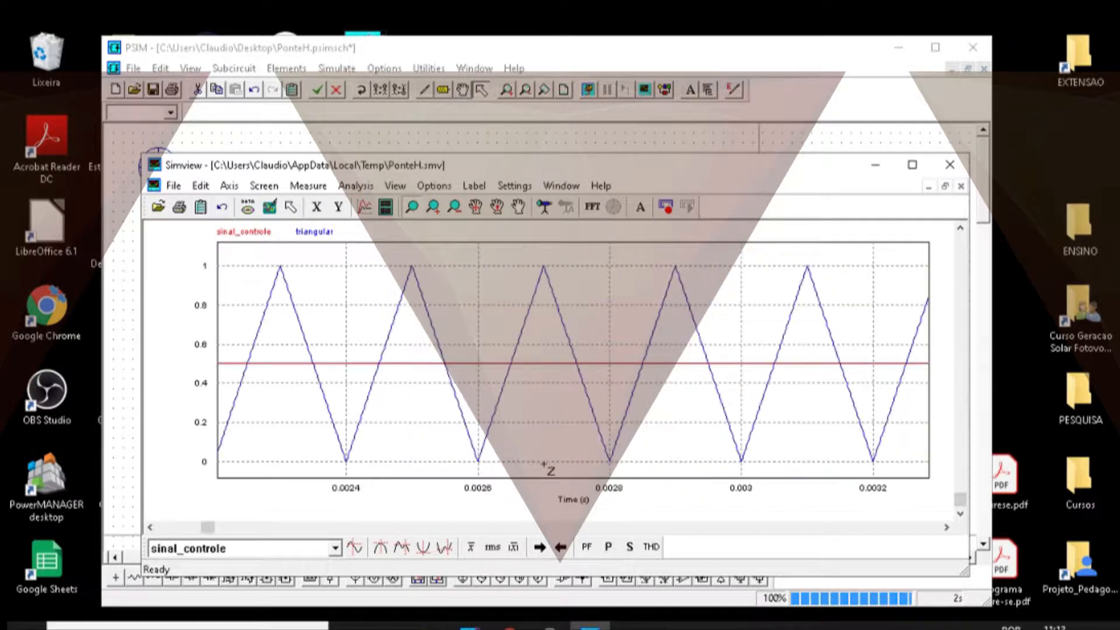
pyautogui.click(875, 166)
pyautogui.click(409, 418)
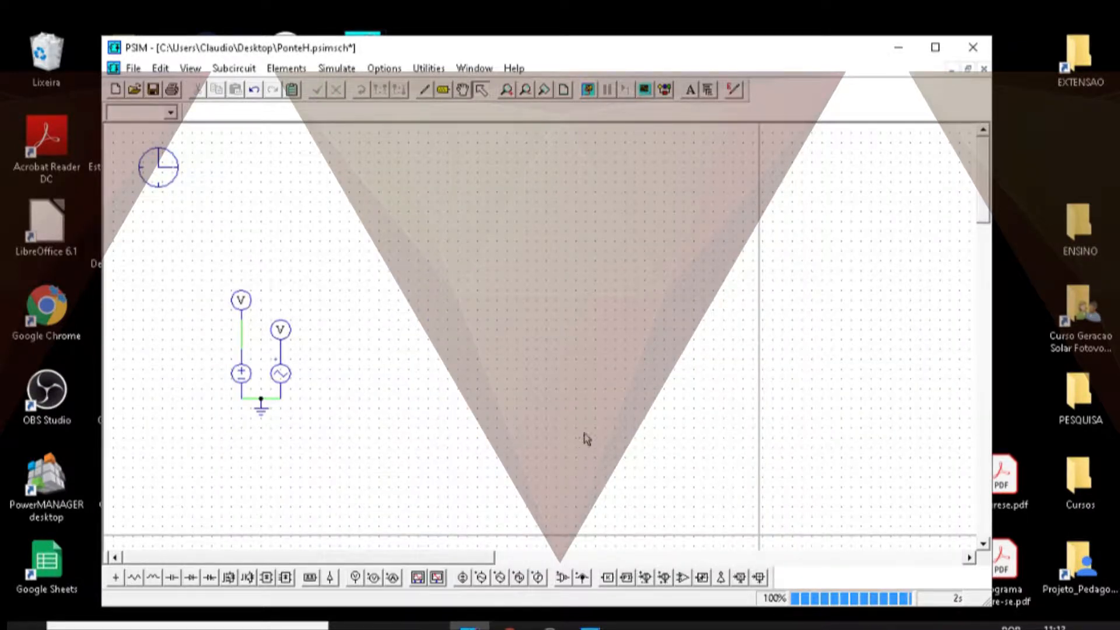
# - Place one comparator to the right of the triangular source
pyautogui.click(683, 577)
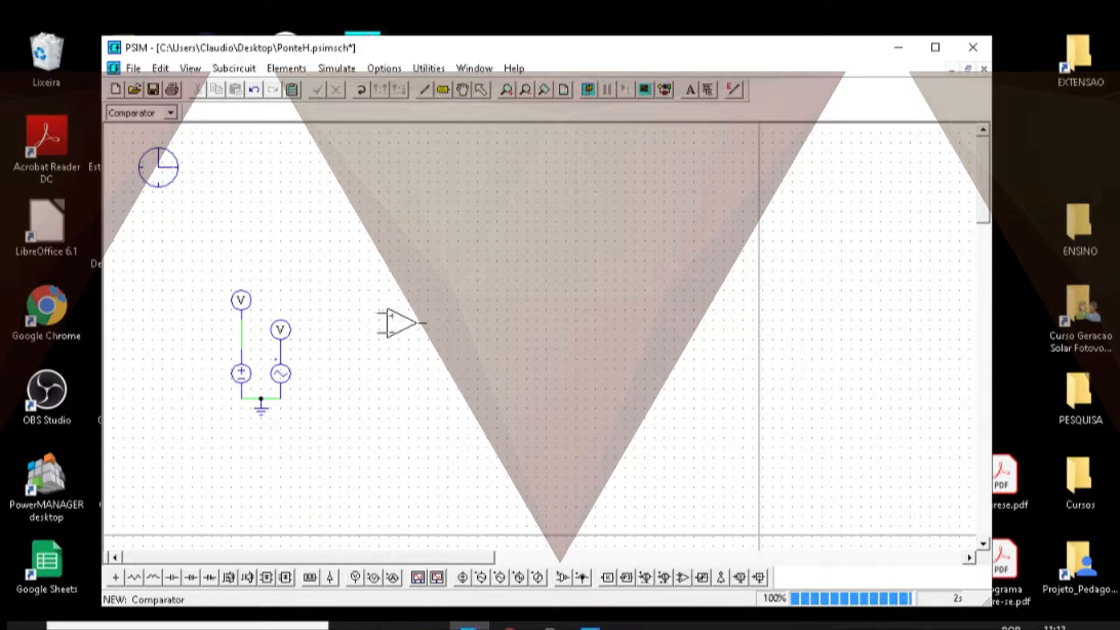
pyautogui.click(364, 320)
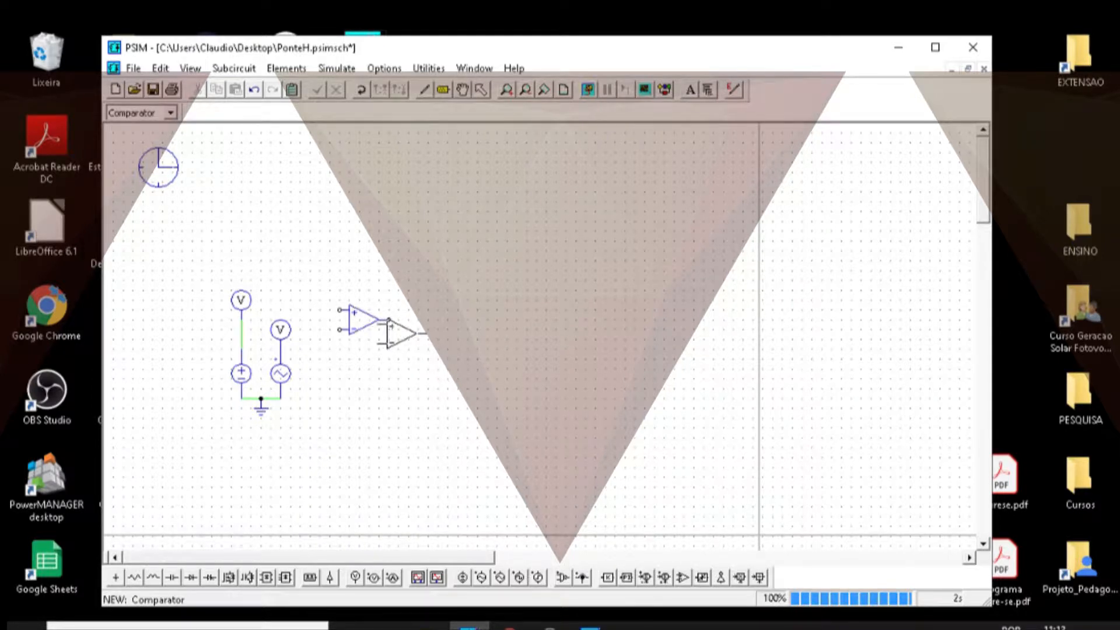
pyautogui.press('Escape')
pyautogui.doubleClick(365, 325)
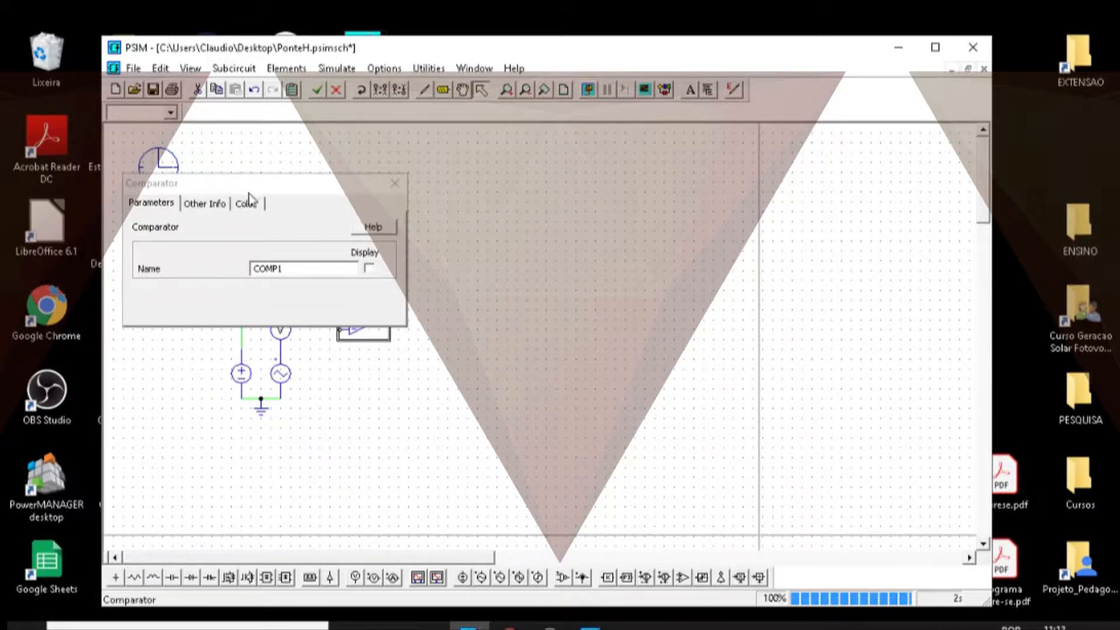
pyautogui.click(395, 183)
# - Move the comparator closer to the sources and raise both voltage probes to the same height above it
pyautogui.moveTo(365, 318); pyautogui.dragTo(280, 281)
pyautogui.click(280, 334)
pyautogui.doubleClick(244, 307)
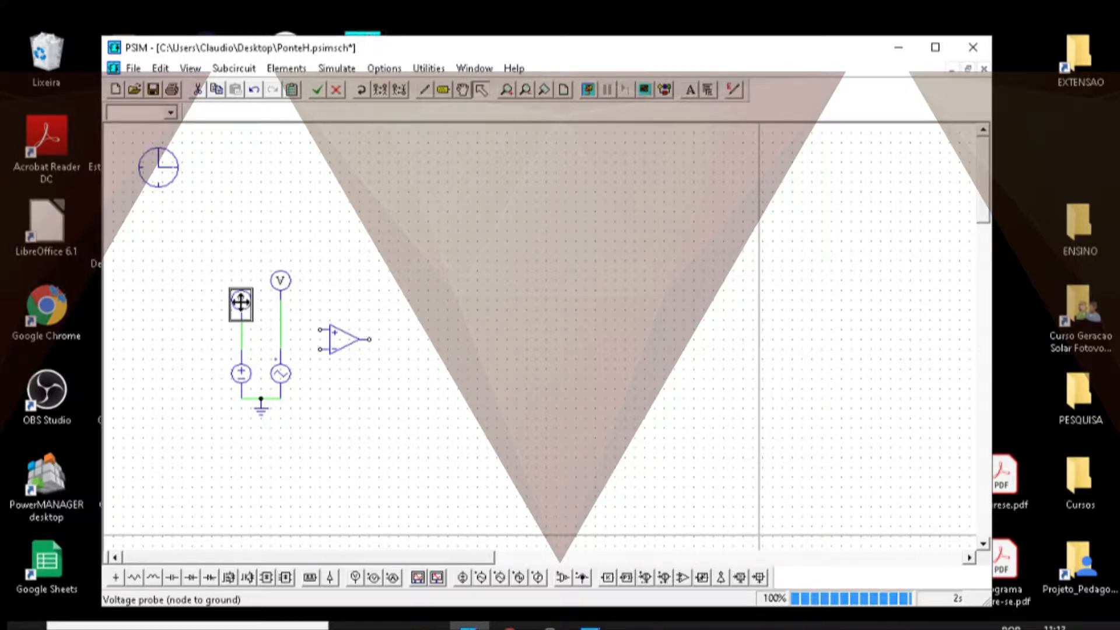
pyautogui.click(395, 185)
pyautogui.moveTo(243, 305); pyautogui.dragTo(242, 275)
pyautogui.click(367, 294)
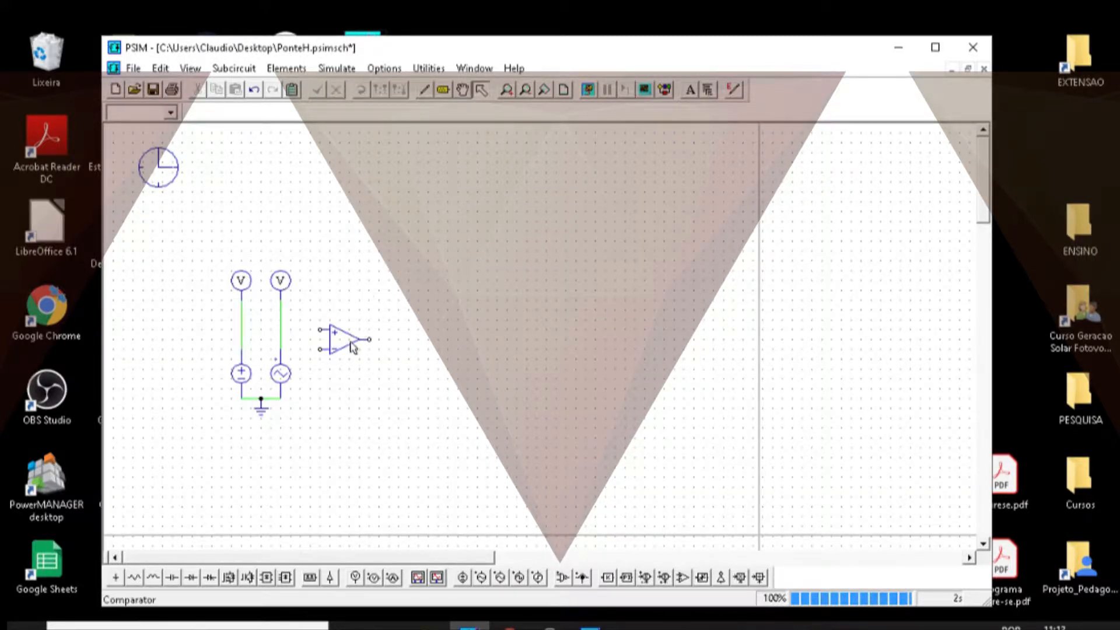
# - Wire the comparator's negative input to the triangular source and its positive input to the DC source
pyautogui.click(427, 94)
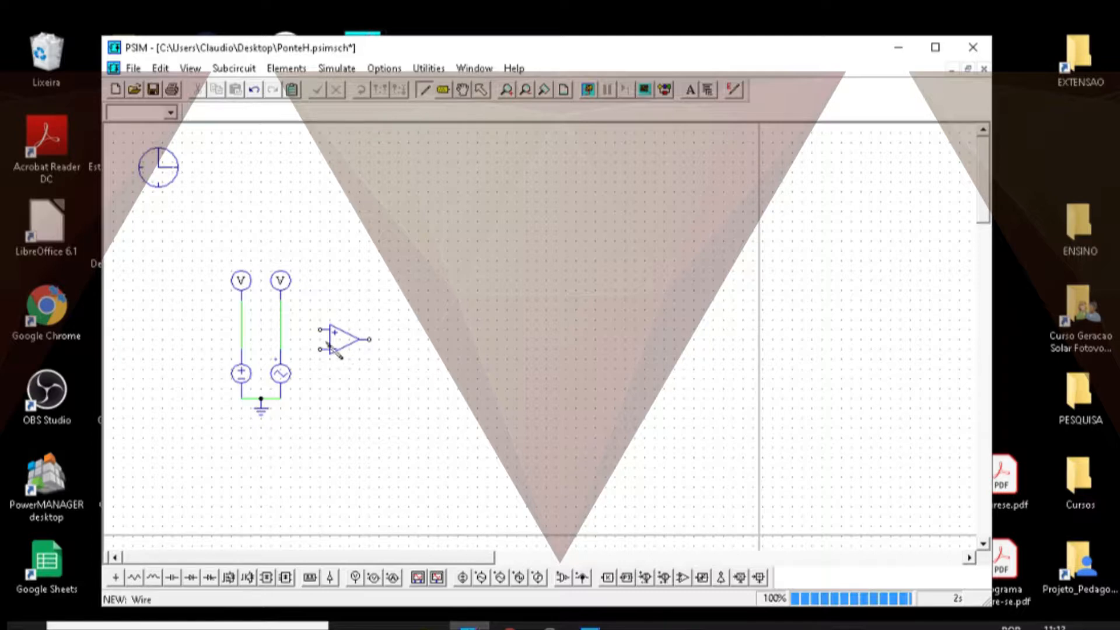
pyautogui.moveTo(320, 349); pyautogui.dragTo(280, 349)
pyautogui.moveTo(319, 329); pyautogui.dragTo(241, 330)
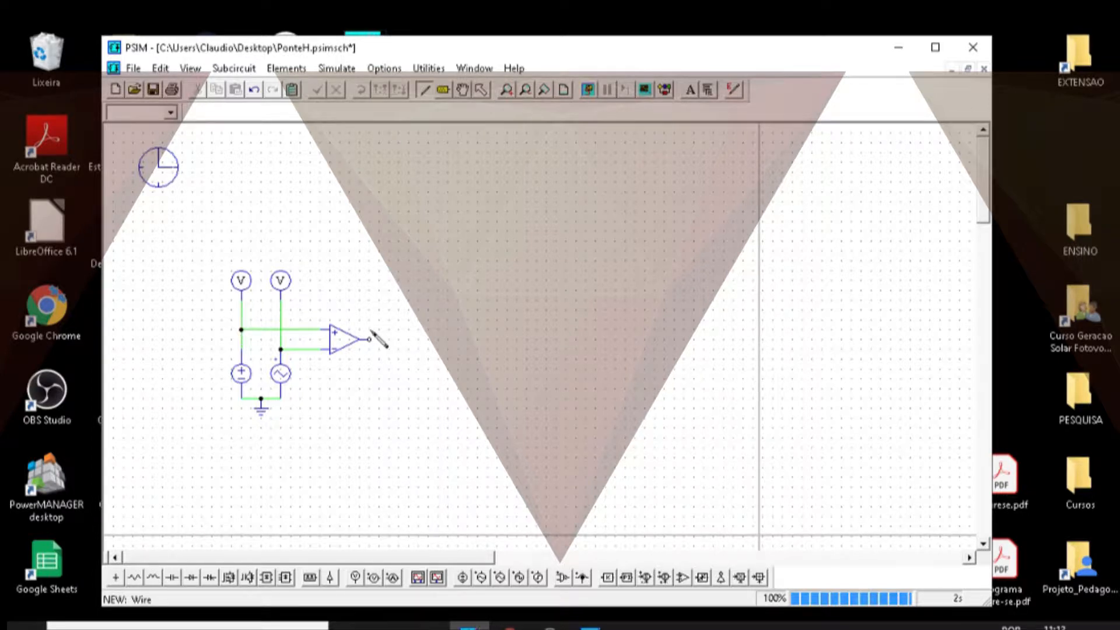
pyautogui.press('Escape')
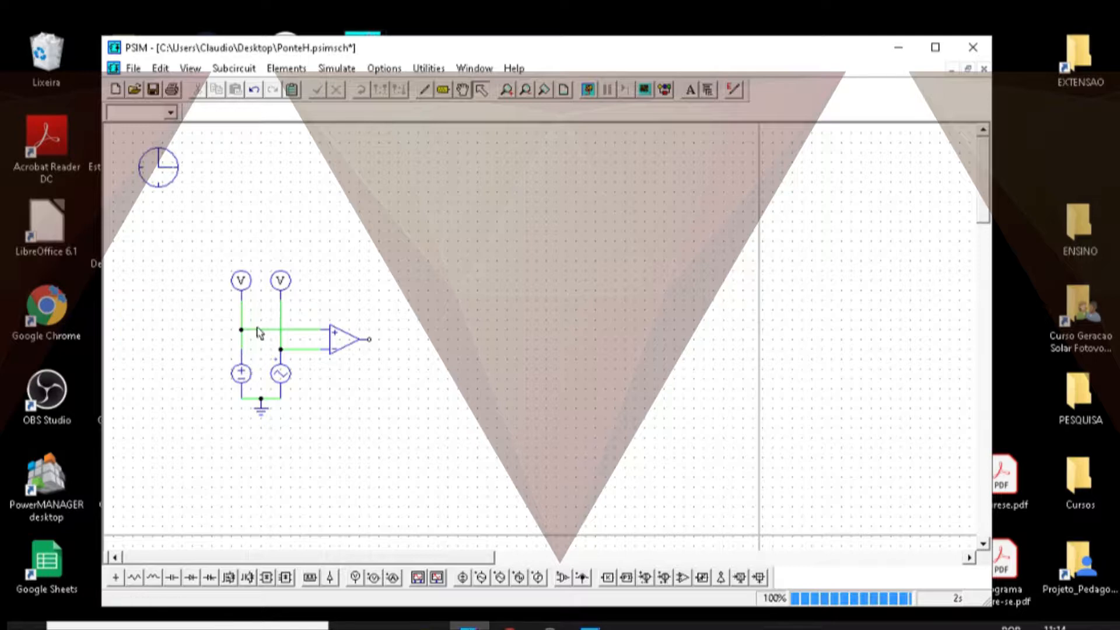
# - Add a node-to-ground voltage probe at the comparator's output and name it PWM
pyautogui.click(355, 579)
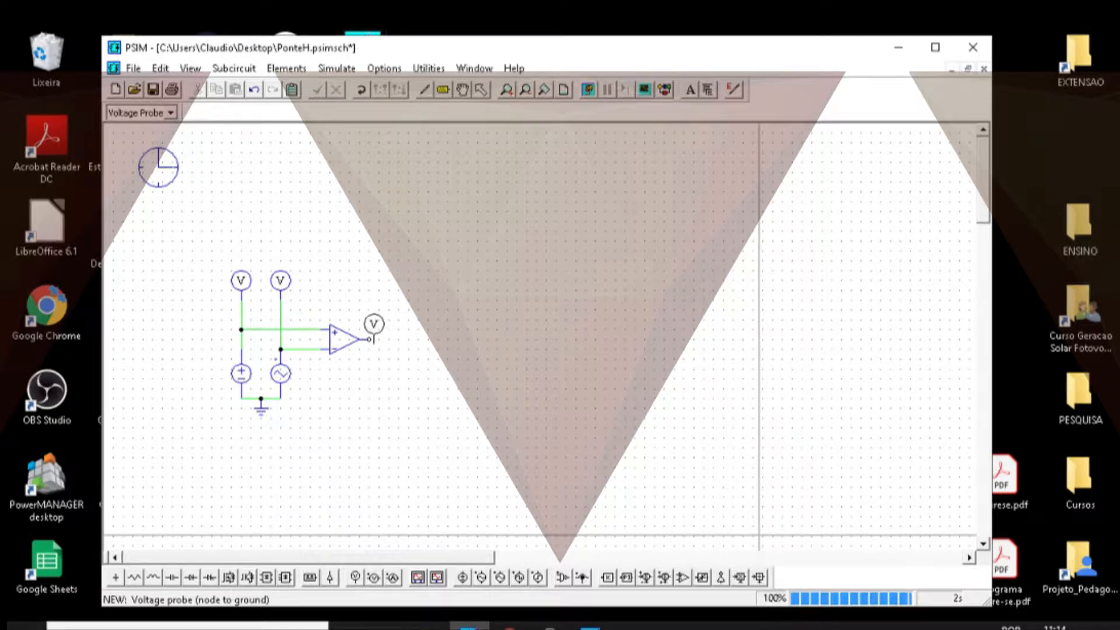
pyautogui.click(369, 324)
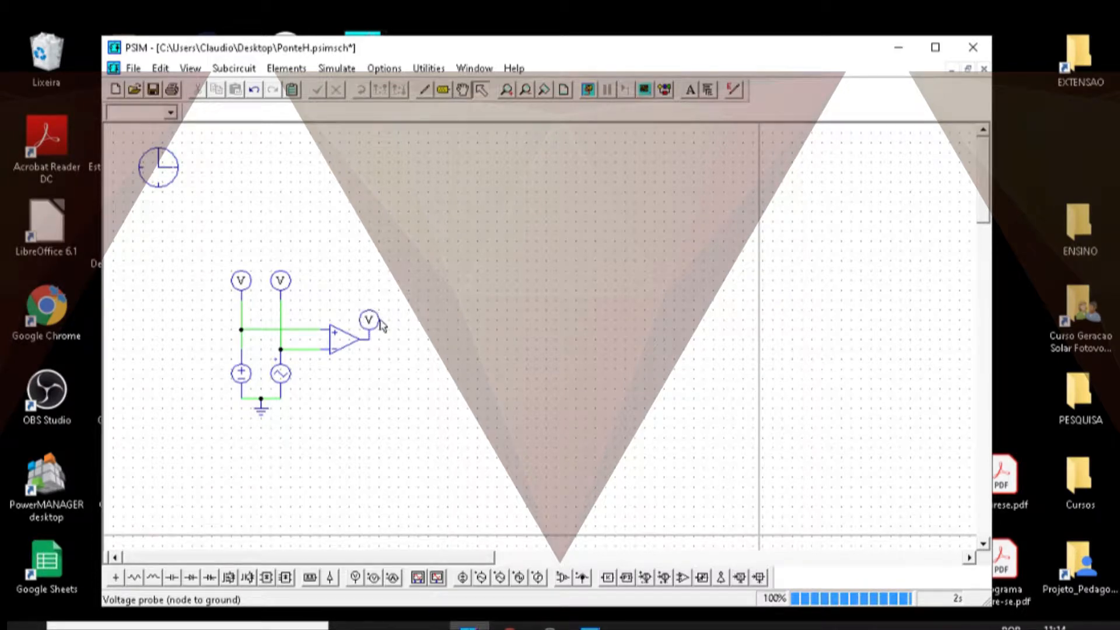
pyautogui.doubleClick(369, 330)
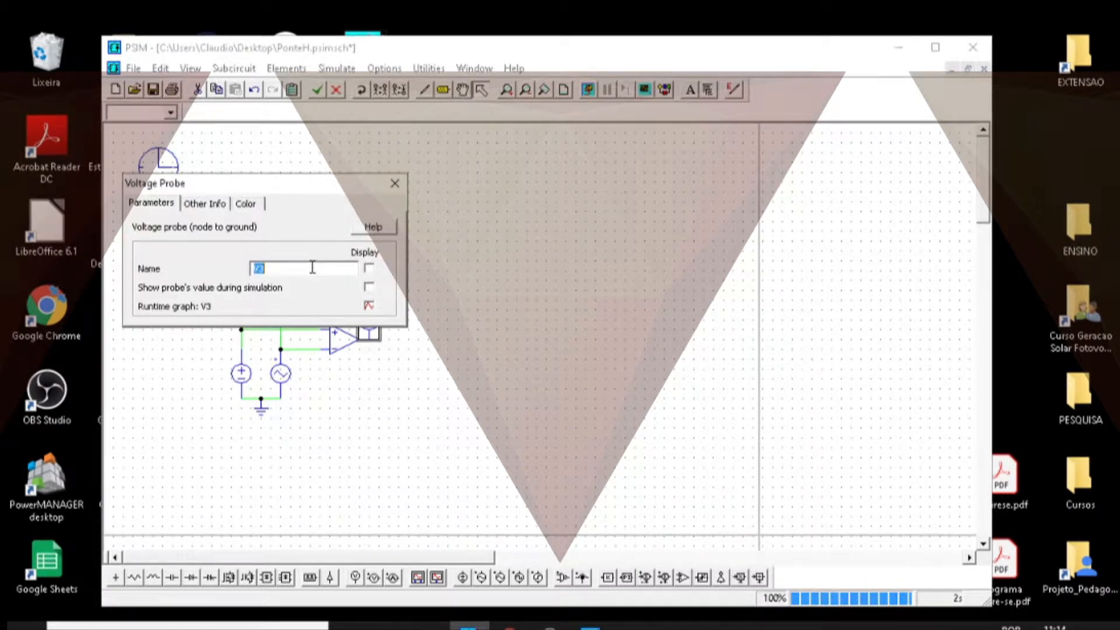
pyautogui.write('PWM')
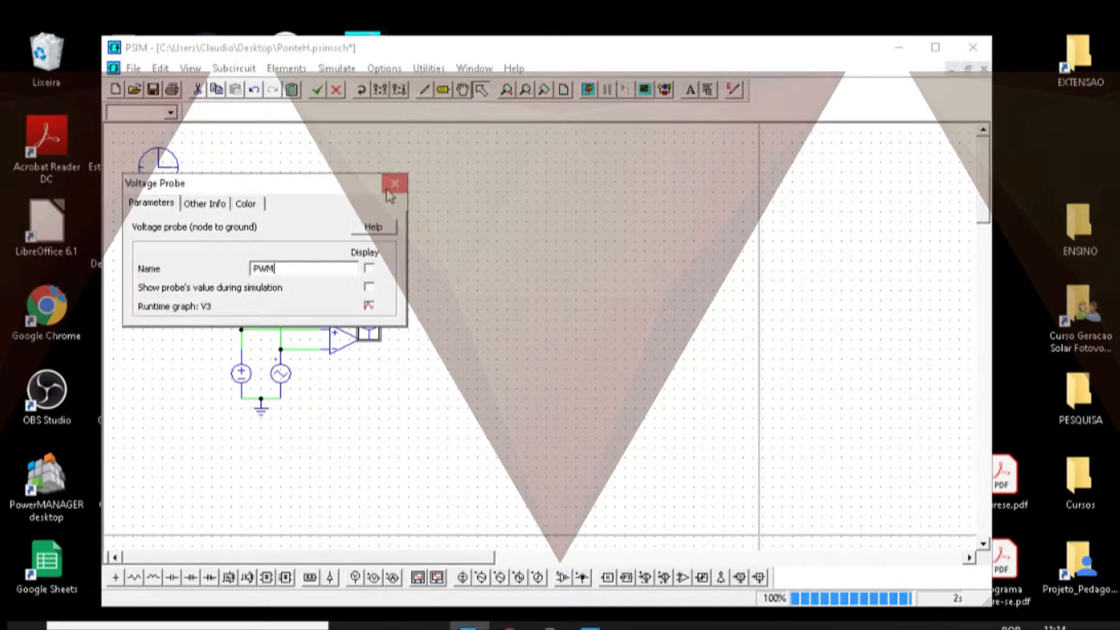
pyautogui.click(395, 183)
# - Rerun the simulation and plot PWM in a second graph below the existing curves, zoomed to the first cycles
pyautogui.click(595, 90)
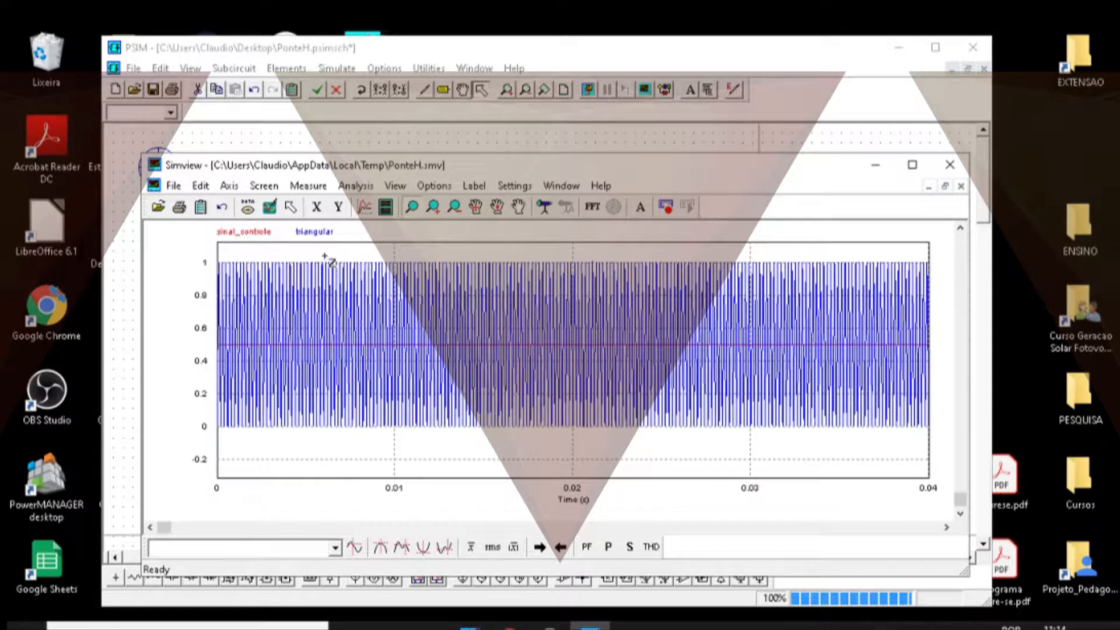
pyautogui.click(385, 207)
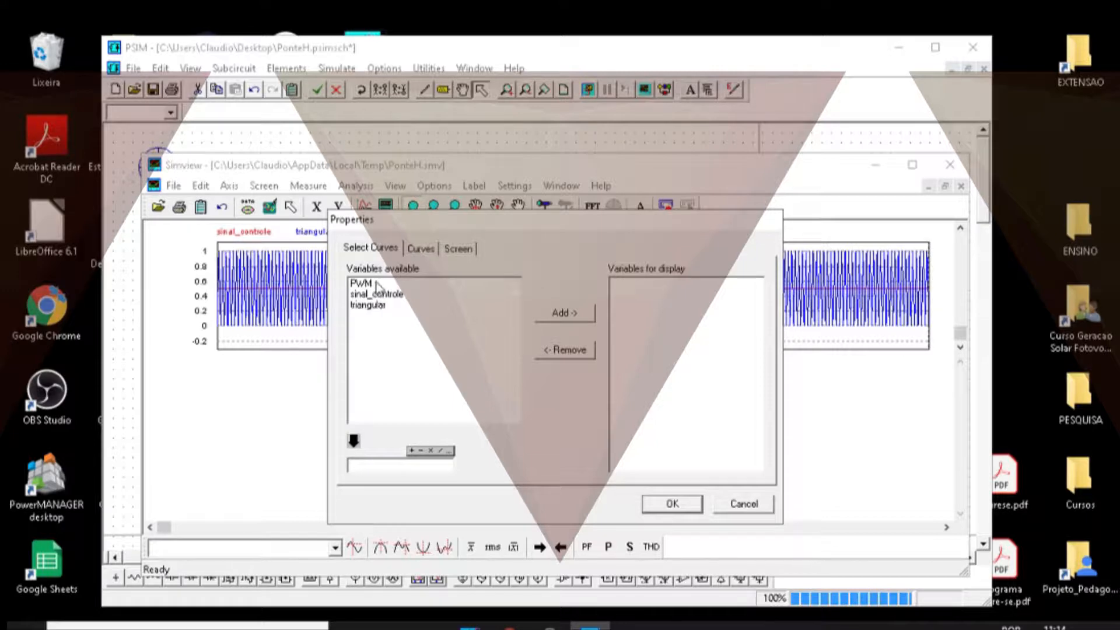
pyautogui.click(378, 284)
pyautogui.click(571, 314)
pyautogui.click(677, 504)
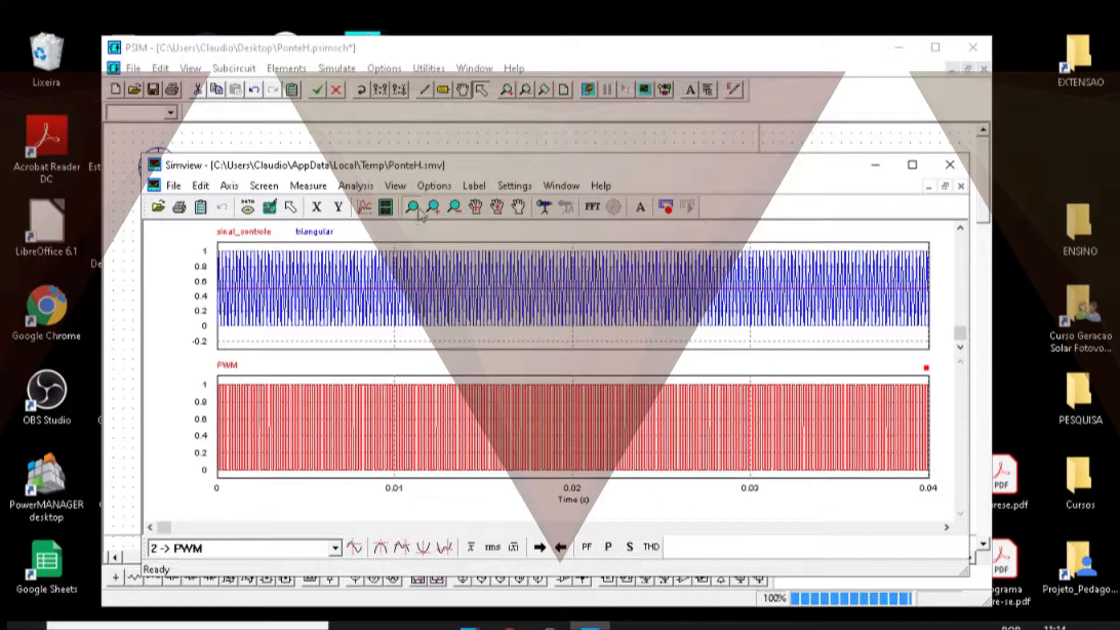
pyautogui.moveTo(251, 376); pyautogui.dragTo(210, 502)
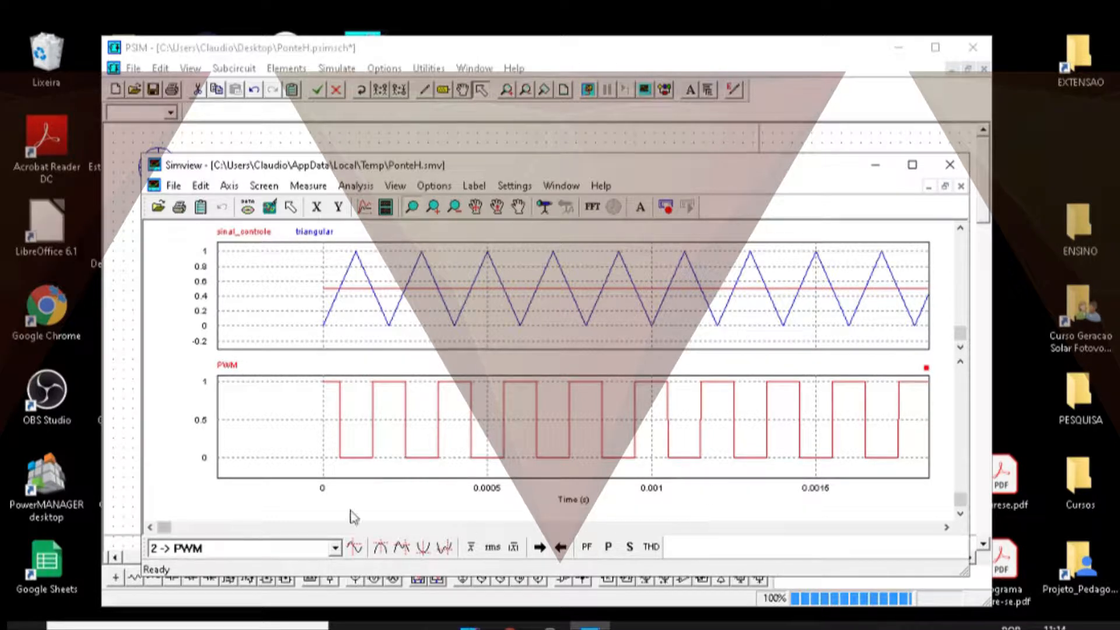
# - Set the DC voltage source's amplitude to 0.25 and rerun the simulation
pyautogui.click(121, 361)
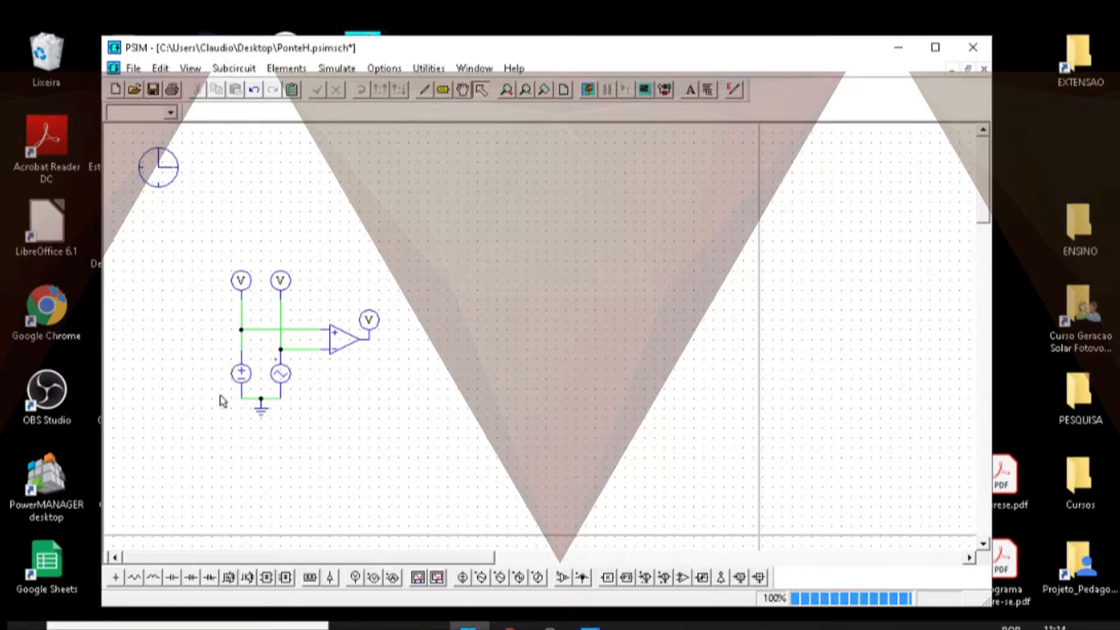
pyautogui.doubleClick(247, 383)
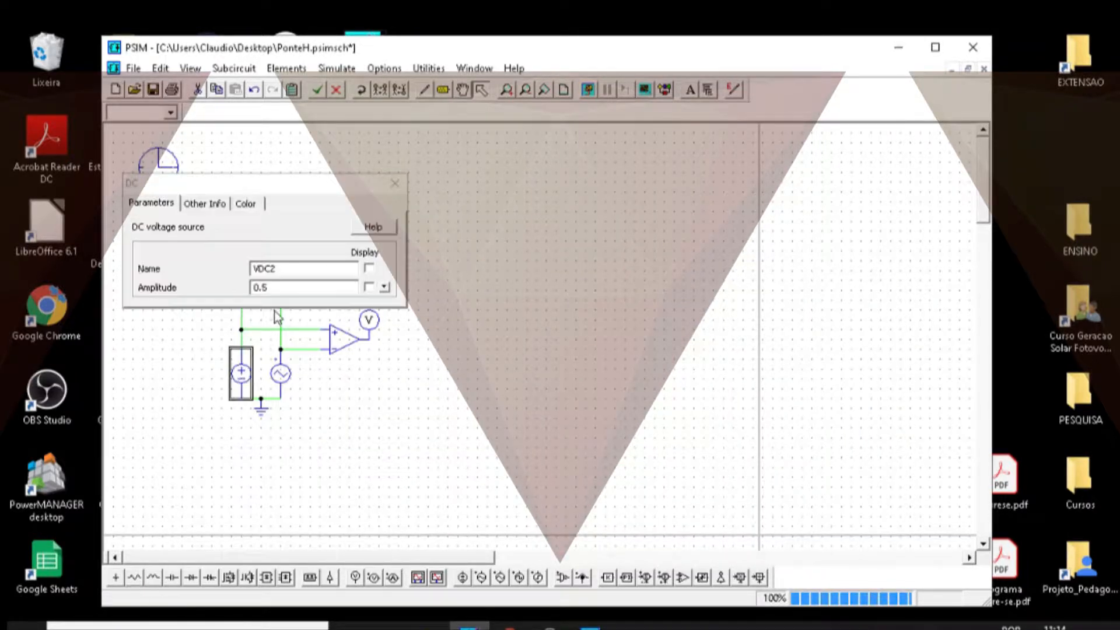
pyautogui.click(278, 284)
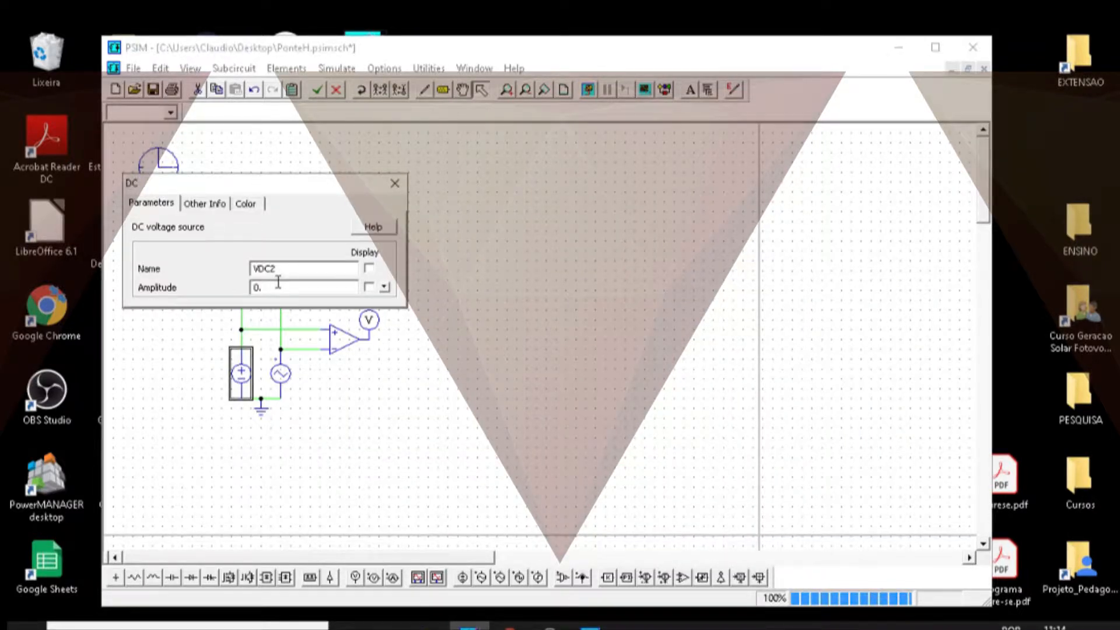
pyautogui.write('25')
pyautogui.click(395, 183)
pyautogui.click(588, 89)
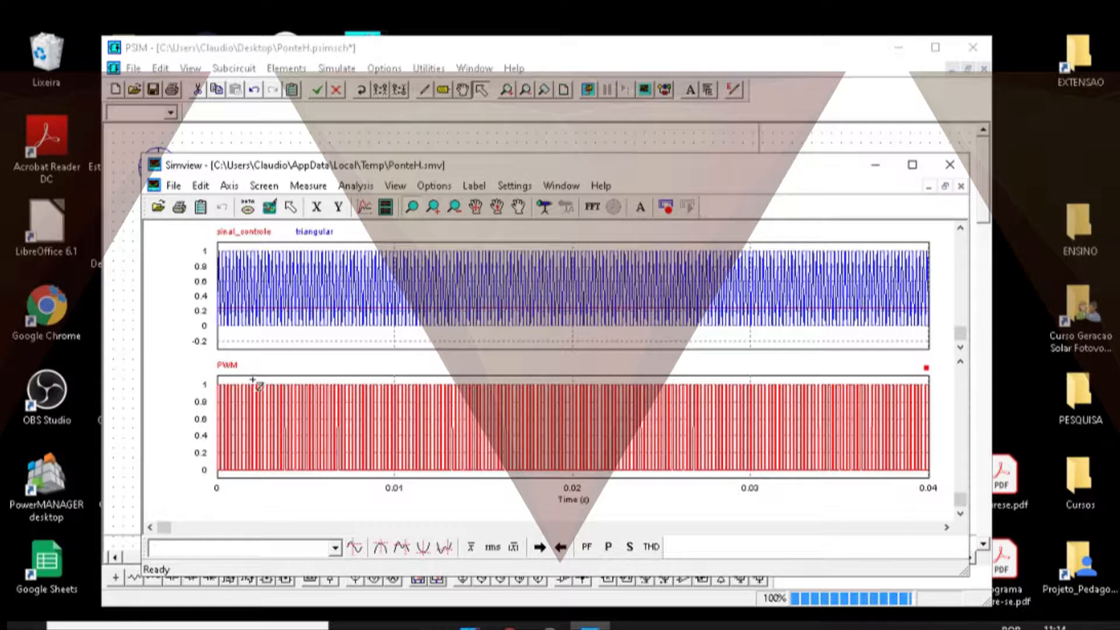
# - Zoom the graphs into about the first 2 ms to compare the PWM pulses with the carrier, and return to the schematic
pyautogui.moveTo(250, 378); pyautogui.dragTo(217, 489)
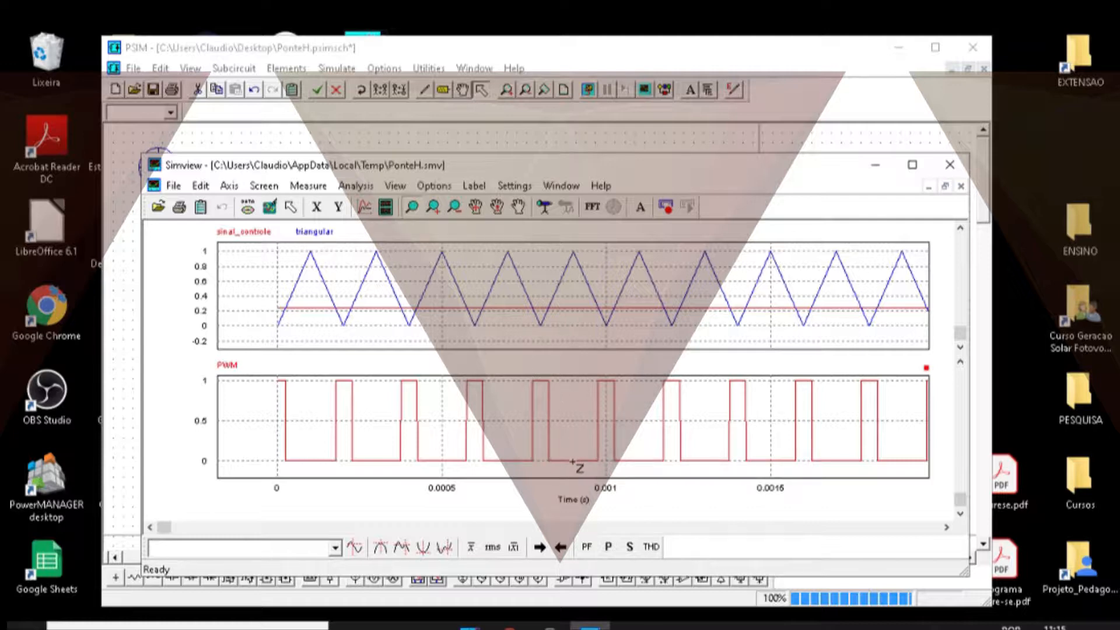
pyautogui.moveTo(137, 341); pyautogui.dragTo(135, 342)
pyautogui.click(134, 350)
# - Set the DC voltage source's amplitude to about 0.75, rerun the simulation and zoom the graphs into the first carrier cycles
pyautogui.doubleClick(240, 373)
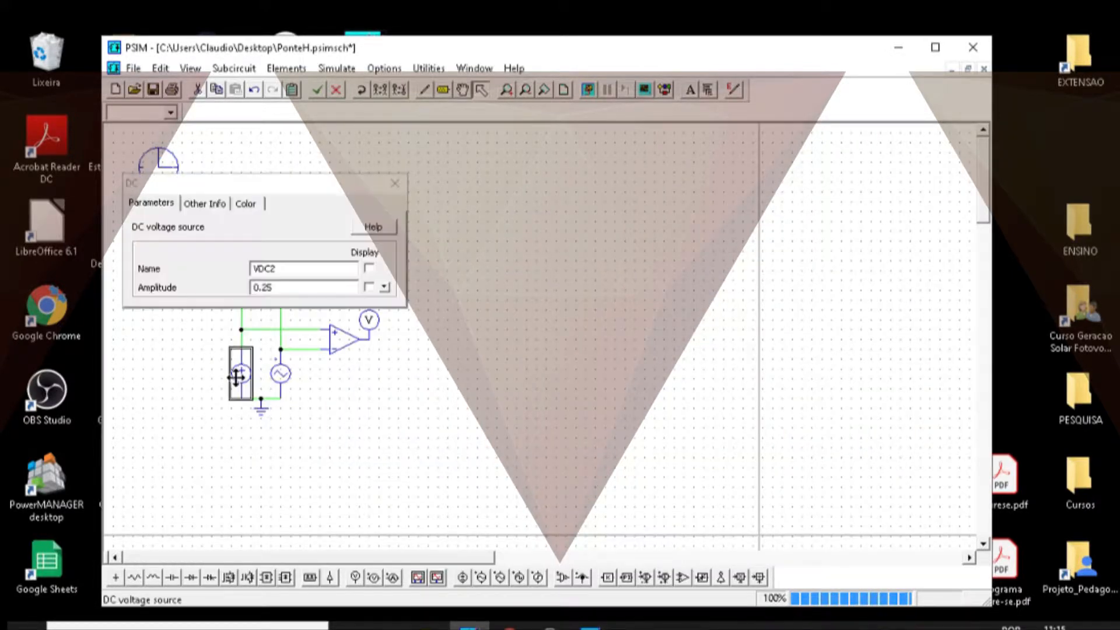
pyautogui.click(282, 287)
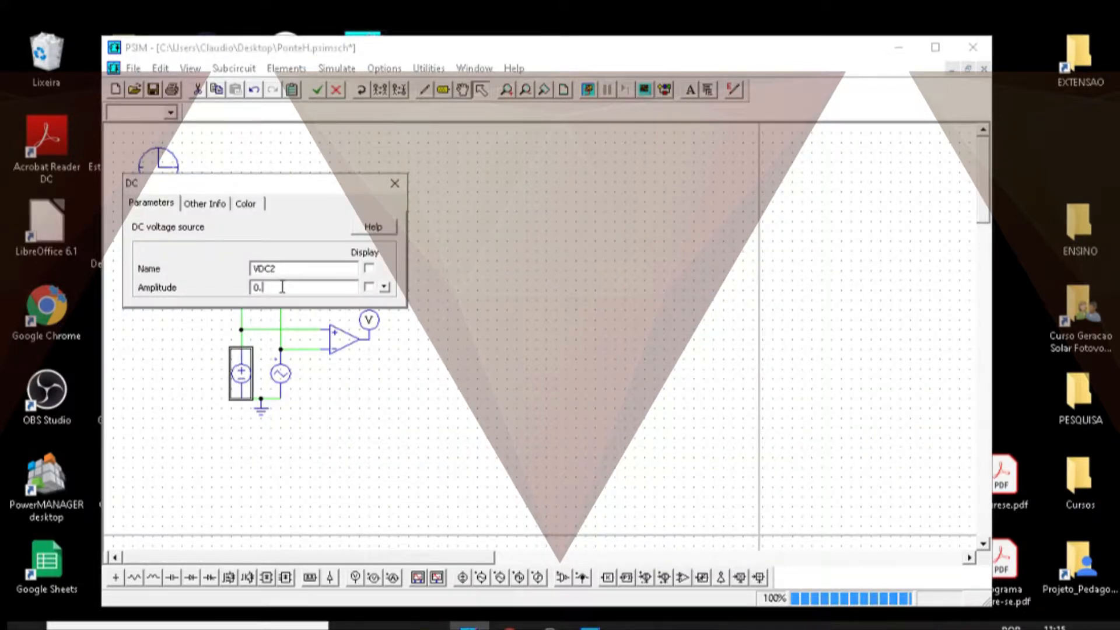
pyautogui.click(395, 183)
pyautogui.click(588, 89)
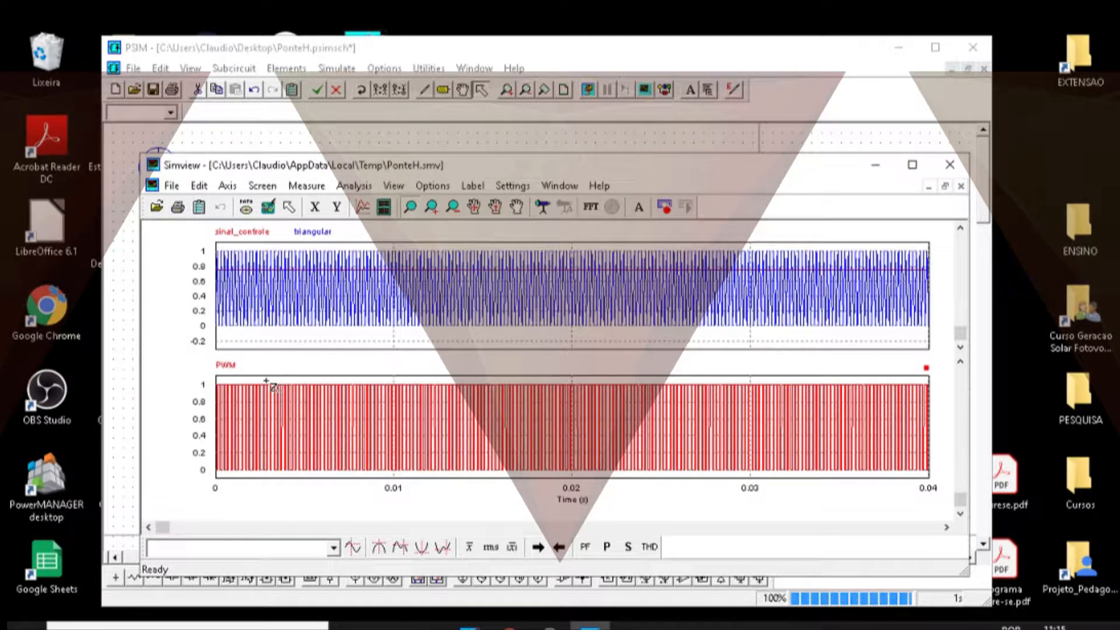
pyautogui.moveTo(245, 380); pyautogui.dragTo(211, 492)
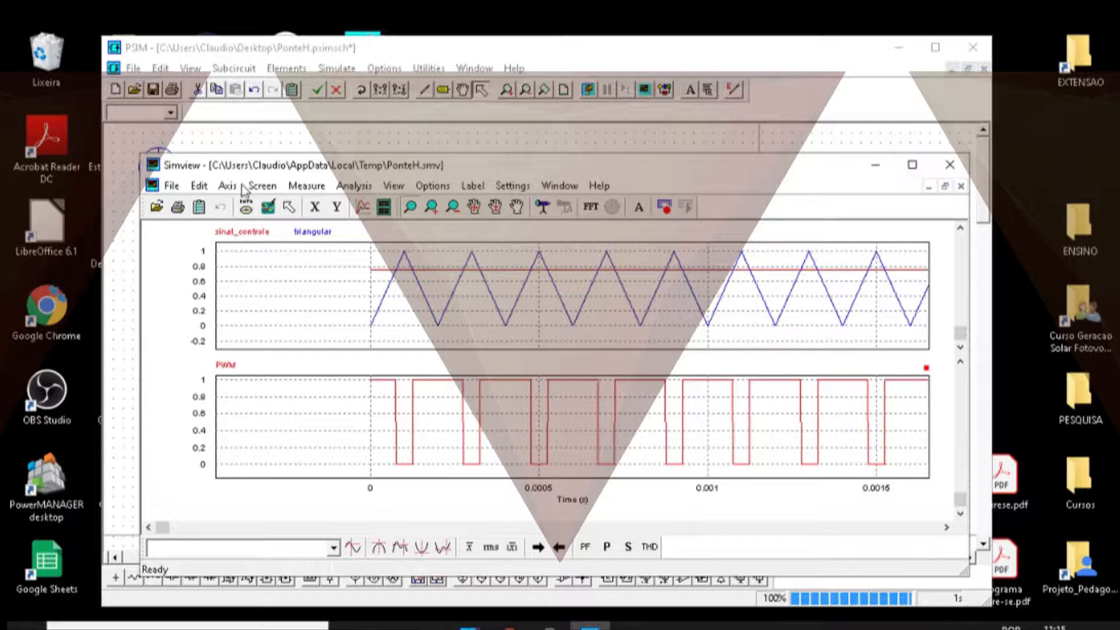
# - Replace the DC voltage source with a sinusoidal voltage source between the sinal_controle node and ground
pyautogui.click(117, 200)
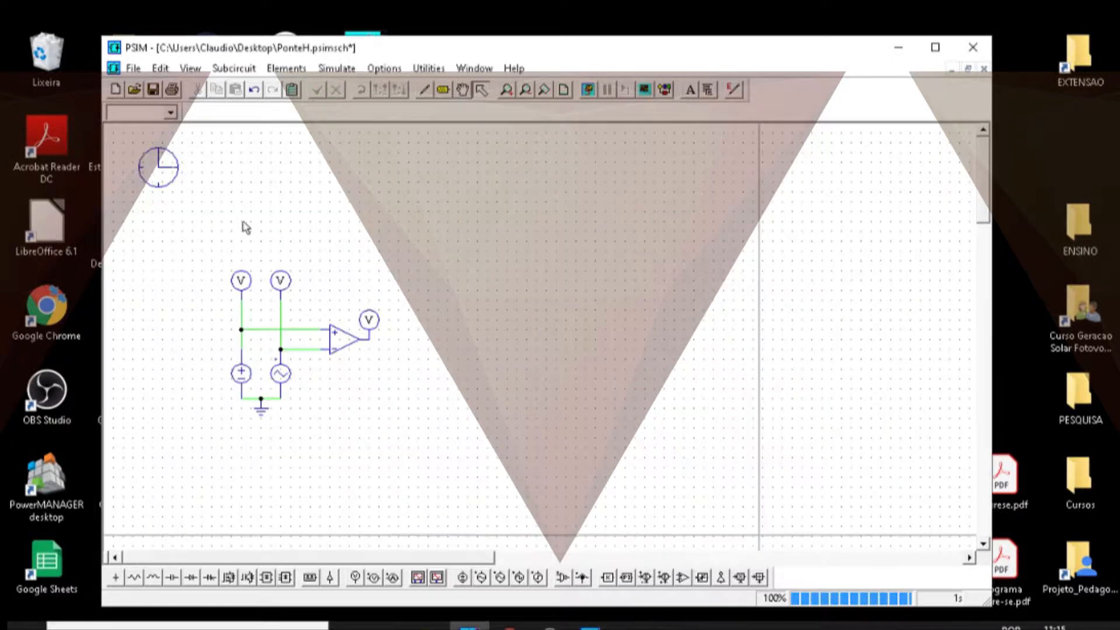
pyautogui.click(253, 384)
pyautogui.press('Delete')
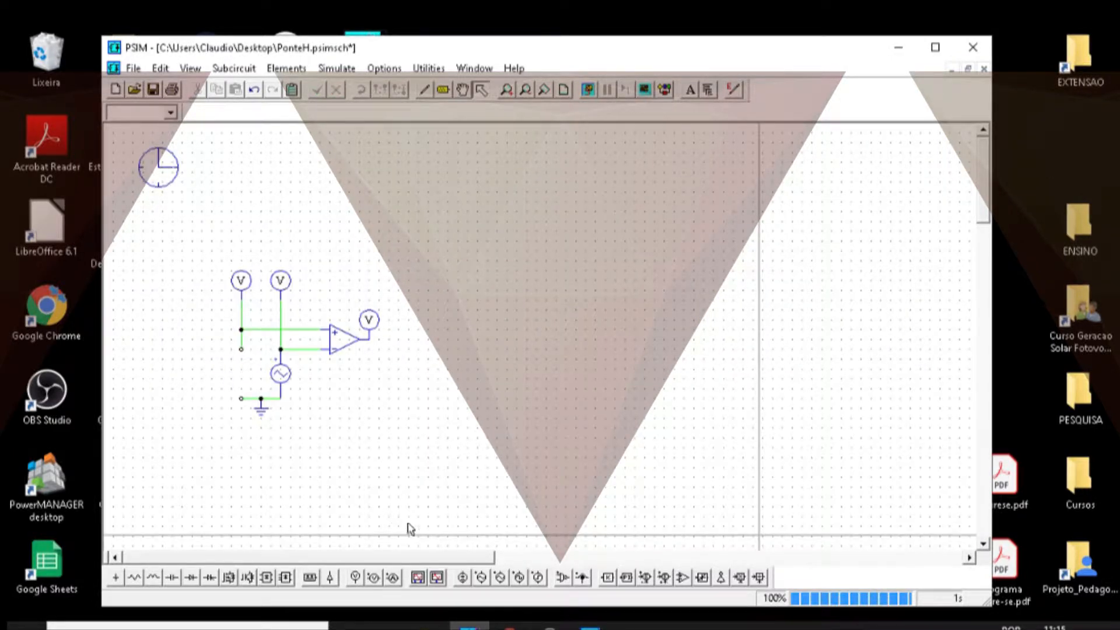
pyautogui.click(481, 578)
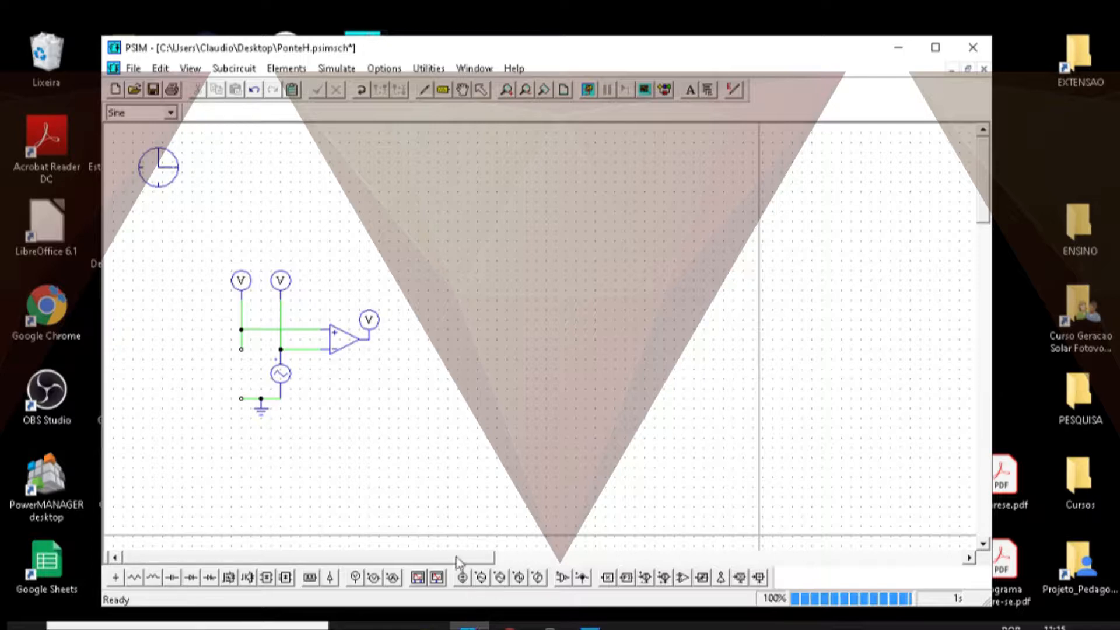
pyautogui.press('Escape')
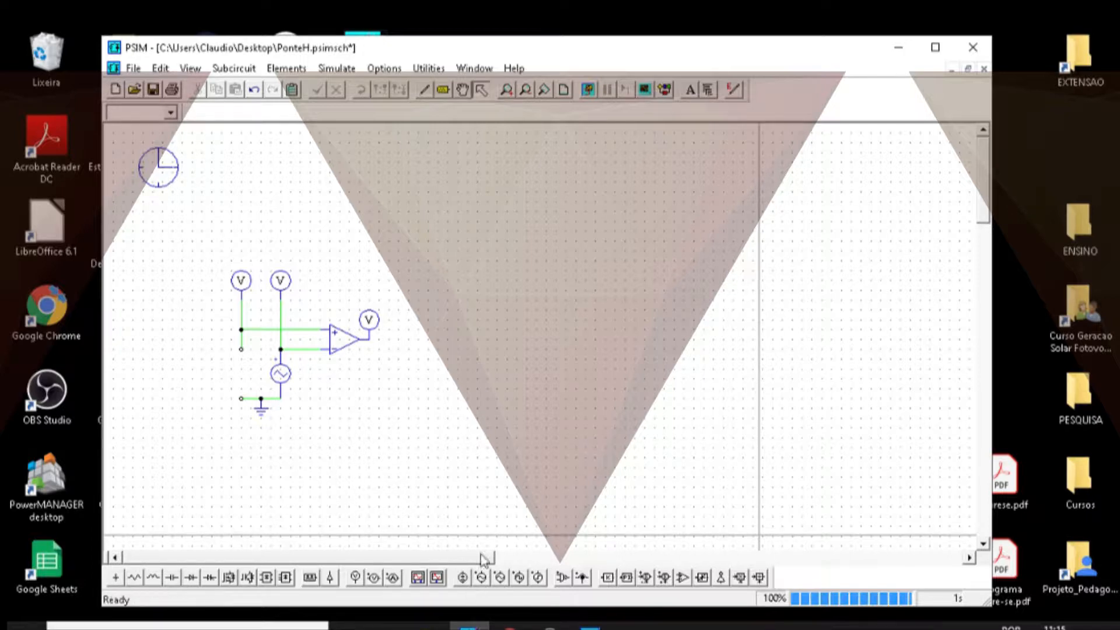
pyautogui.click(482, 578)
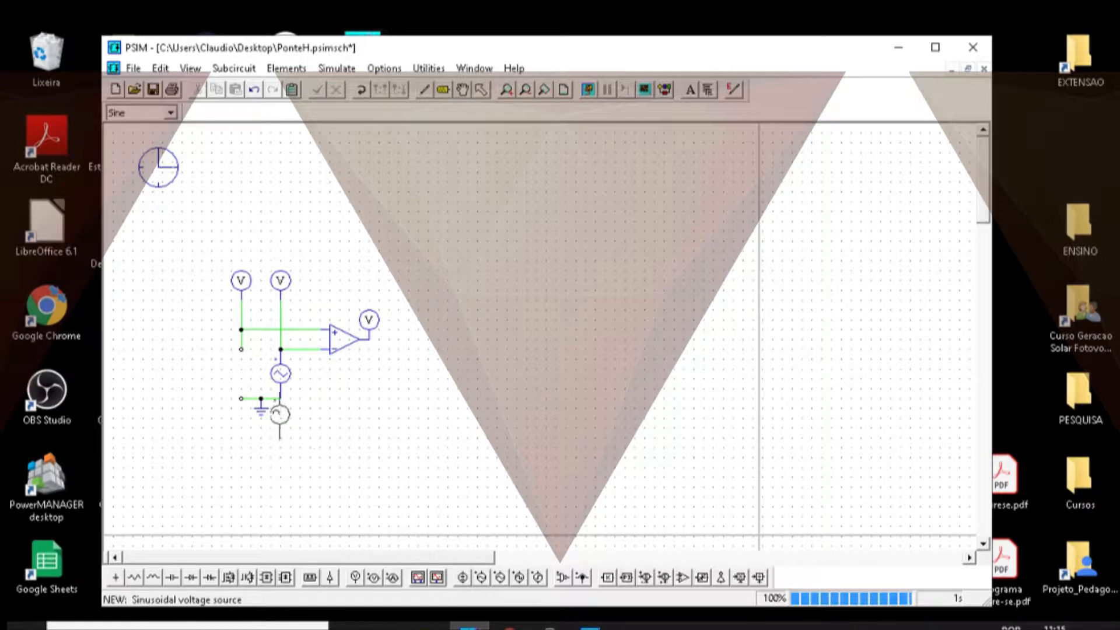
pyautogui.click(243, 377)
# - Adjust the sinusoidal source's peak amplitude and DC offset so that the control signal swings between 0 and 1
pyautogui.doubleClick(243, 376)
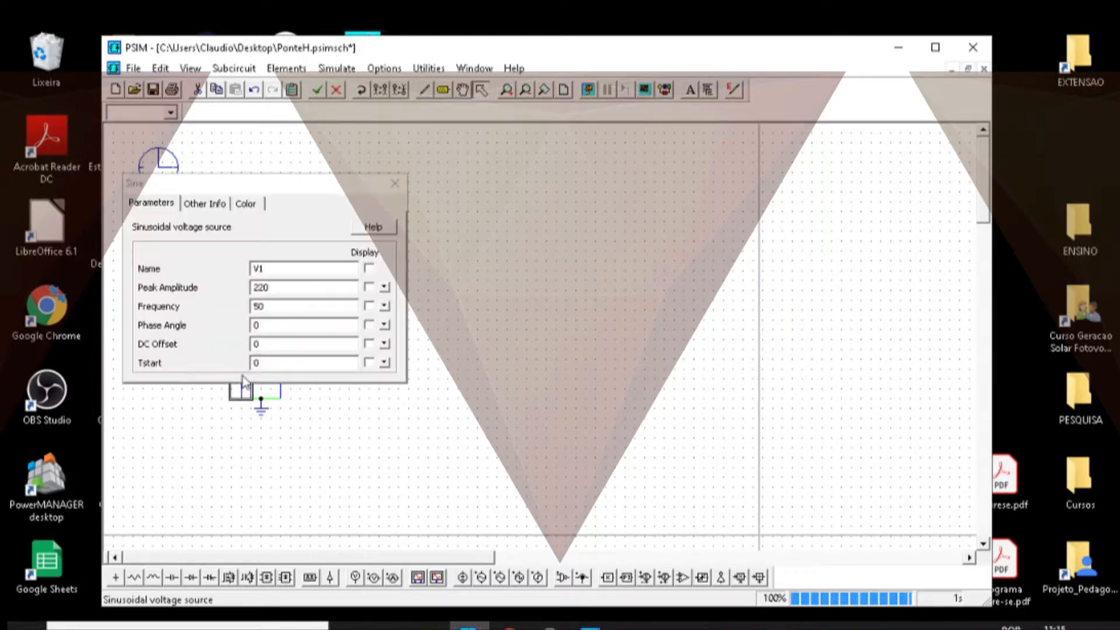
pyautogui.click(276, 305)
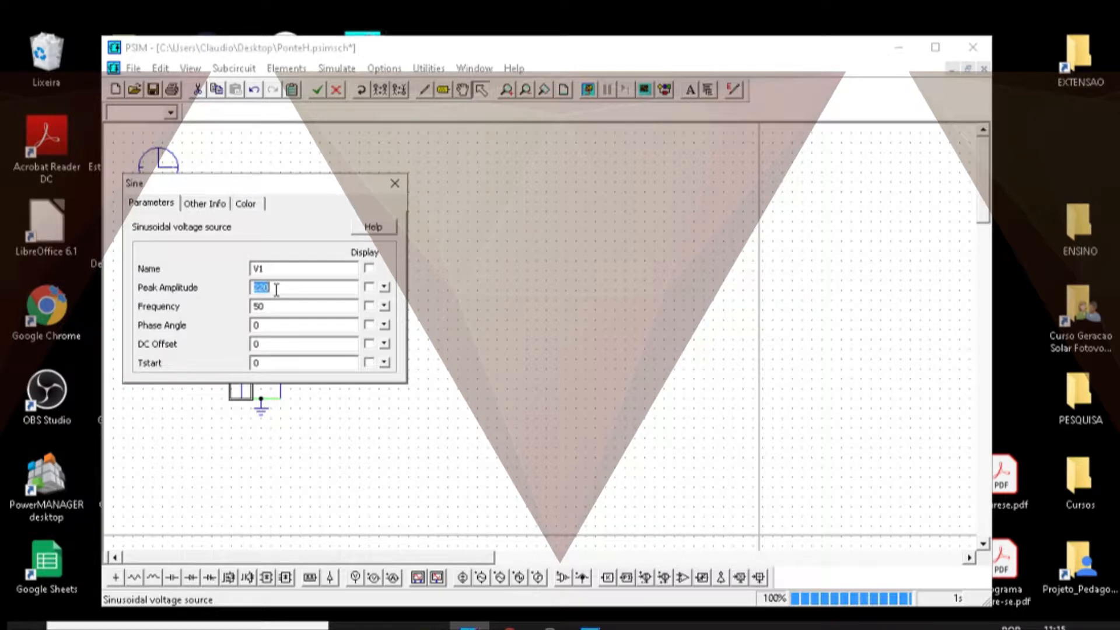
pyautogui.write('1')
pyautogui.click(294, 348)
pyautogui.click(394, 183)
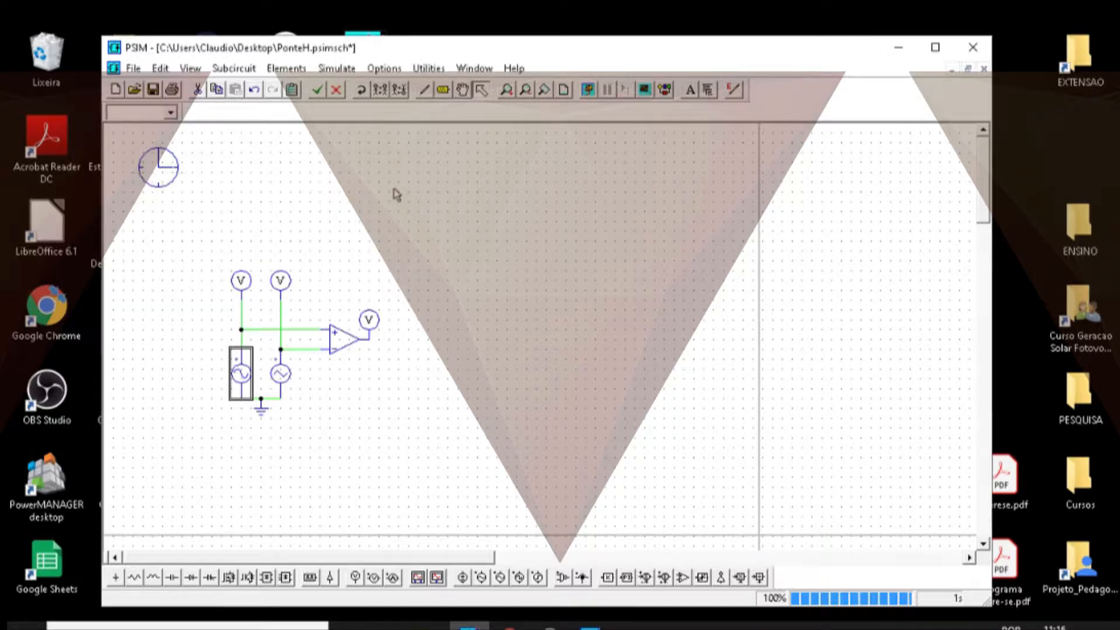
# - Rerun the simulation and zoom the graphs into about the first period of the sinusoidal control signal
pyautogui.click(588, 90)
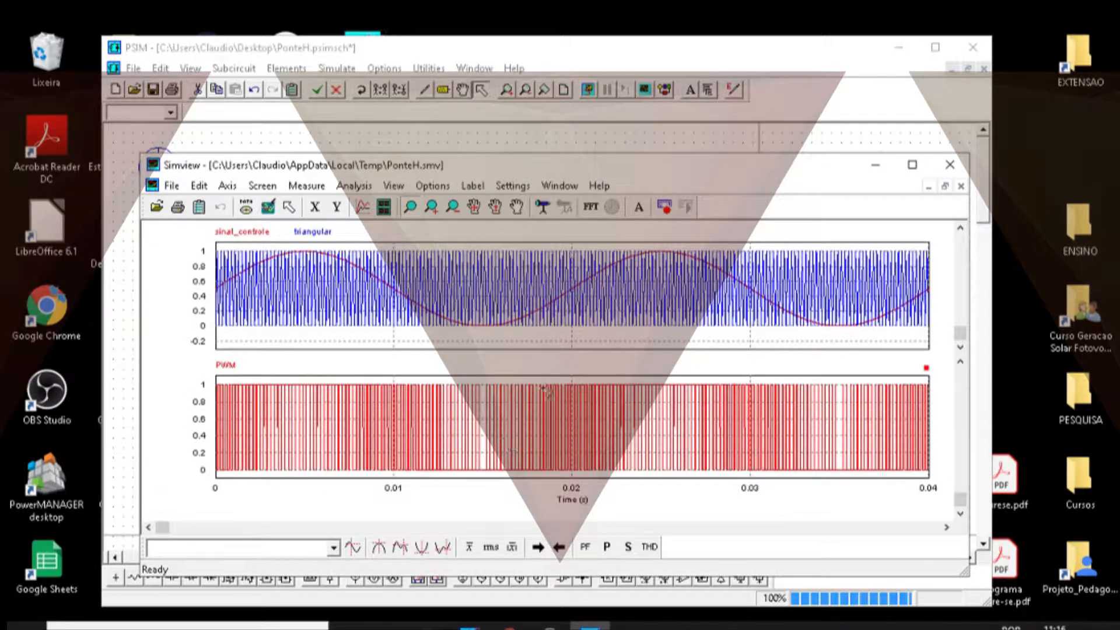
pyautogui.moveTo(558, 380); pyautogui.dragTo(217, 488)
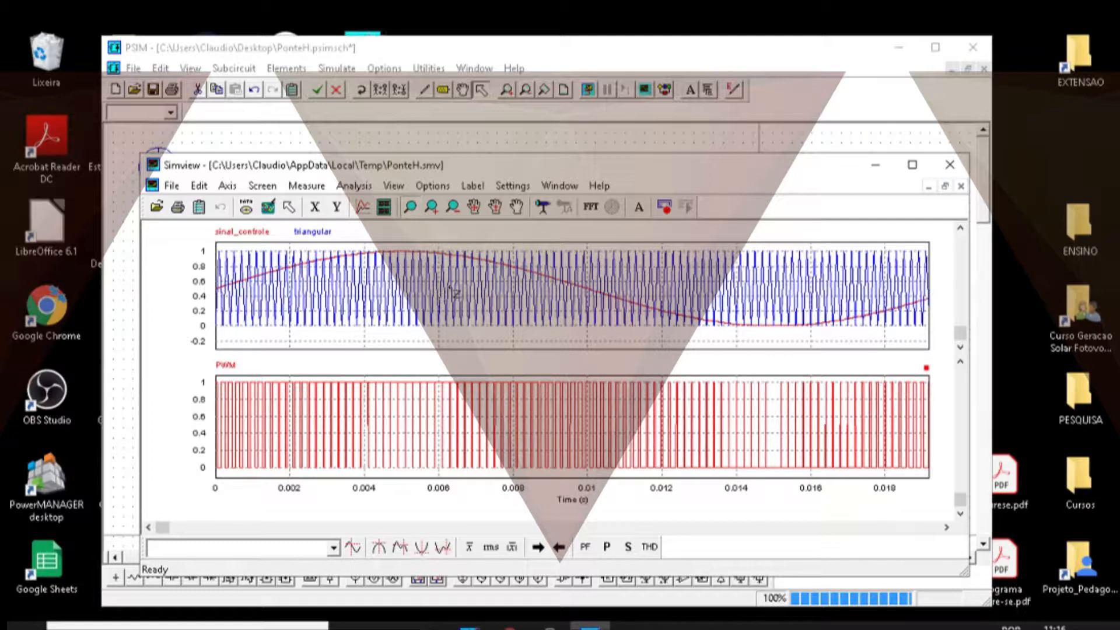
pyautogui.click(128, 313)
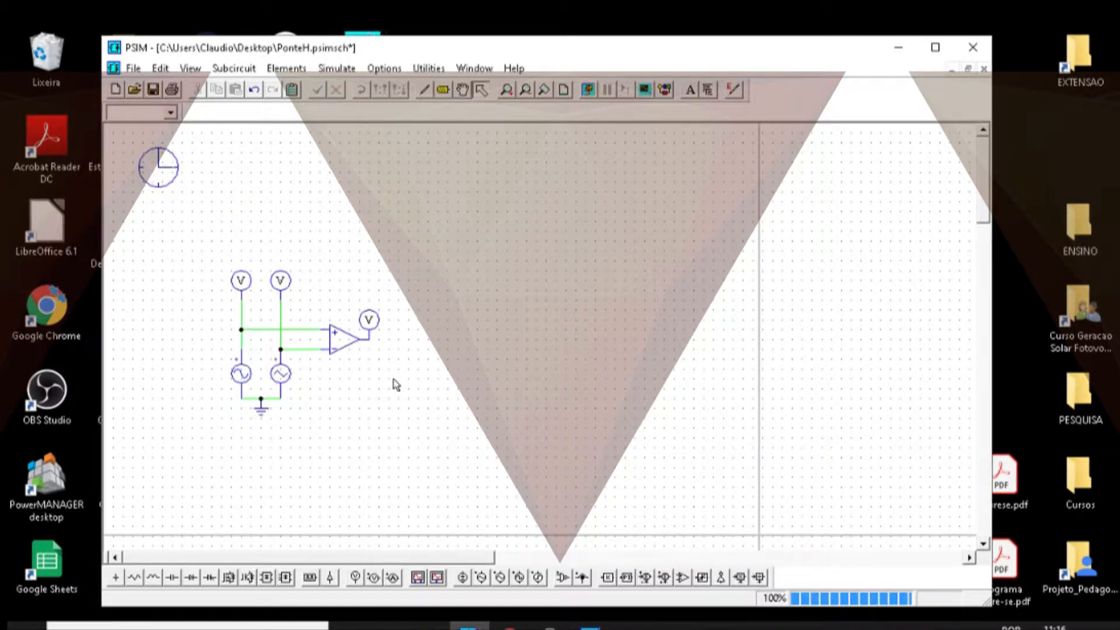
# - Extend the comparator's output wire away from the comparator and place the PWM voltage probe back directly at the comparator's output
pyautogui.moveTo(376, 320); pyautogui.dragTo(484, 320)
pyautogui.click(459, 262)
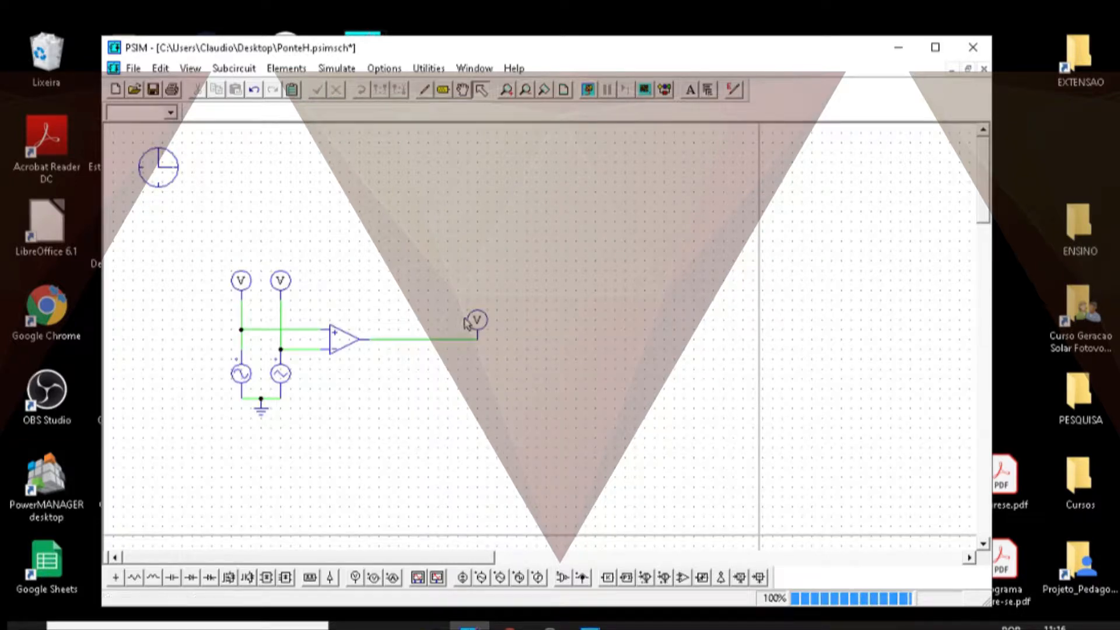
pyautogui.click(473, 321)
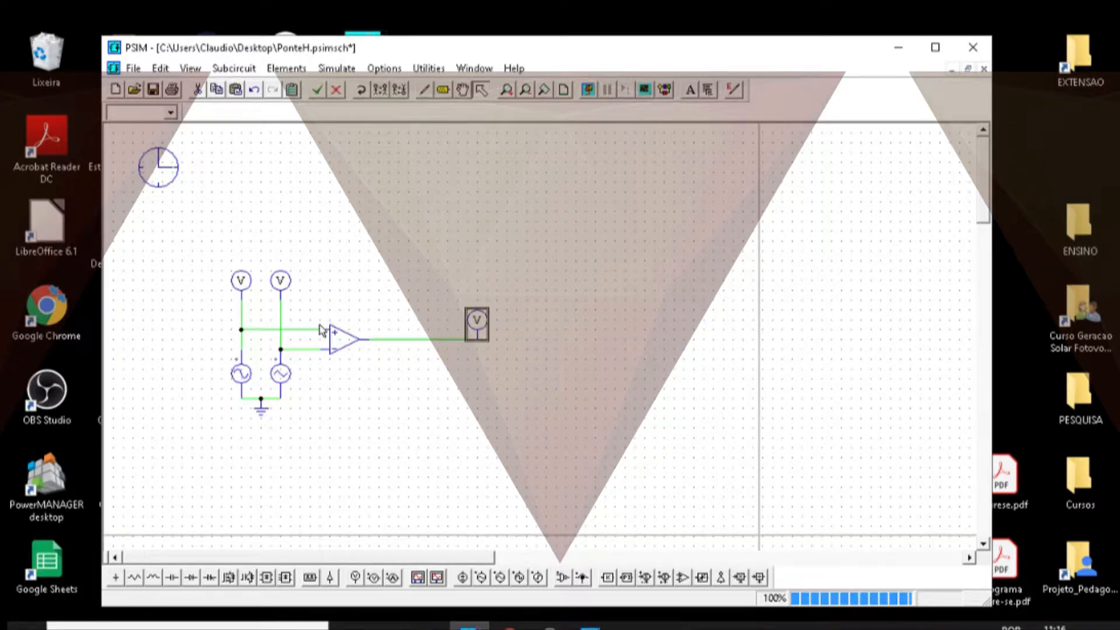
pyautogui.press('Delete')
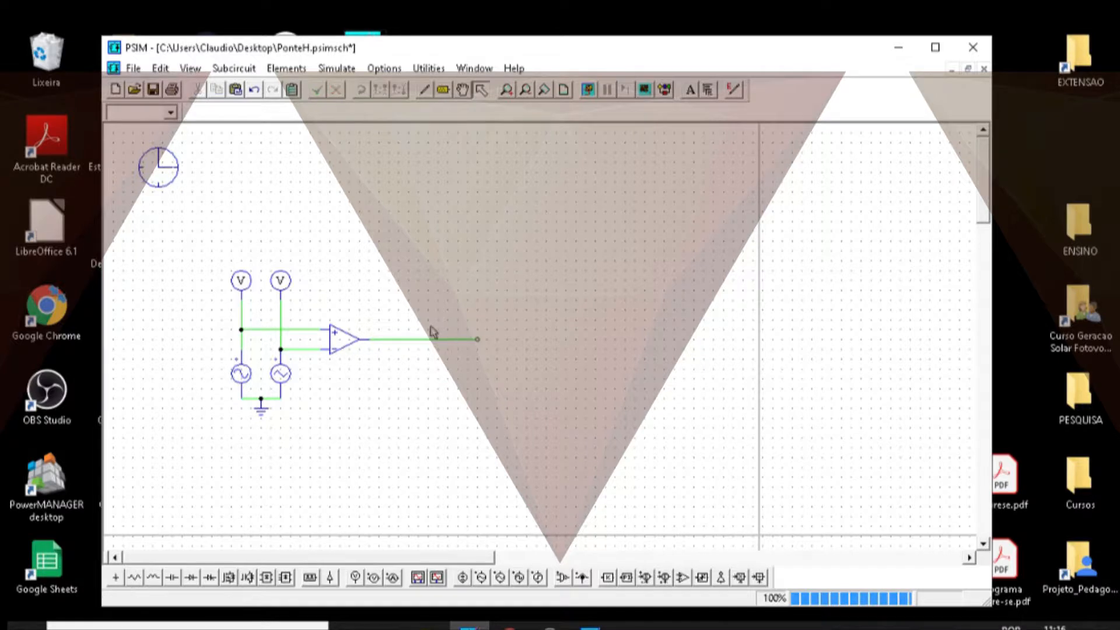
pyautogui.hotkey('ctrl', 'v')
pyautogui.click(376, 331)
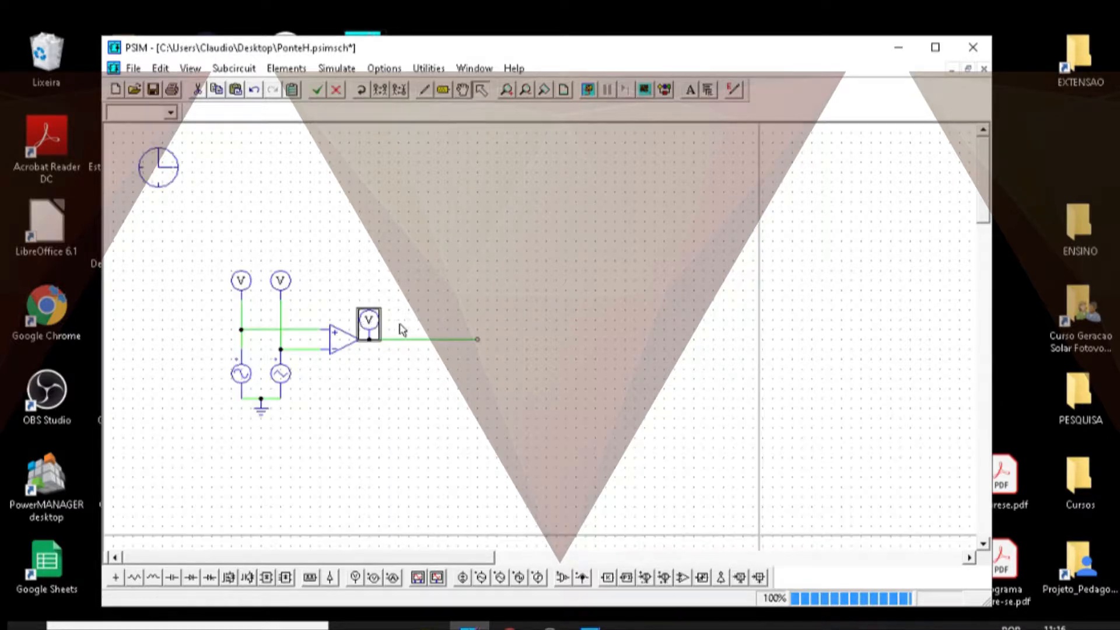
# - Paste a second node-to-ground voltage probe at the far end of the comparator's output wire and name it media
pyautogui.hotkey('ctrl', 'v')
pyautogui.click(476, 320)
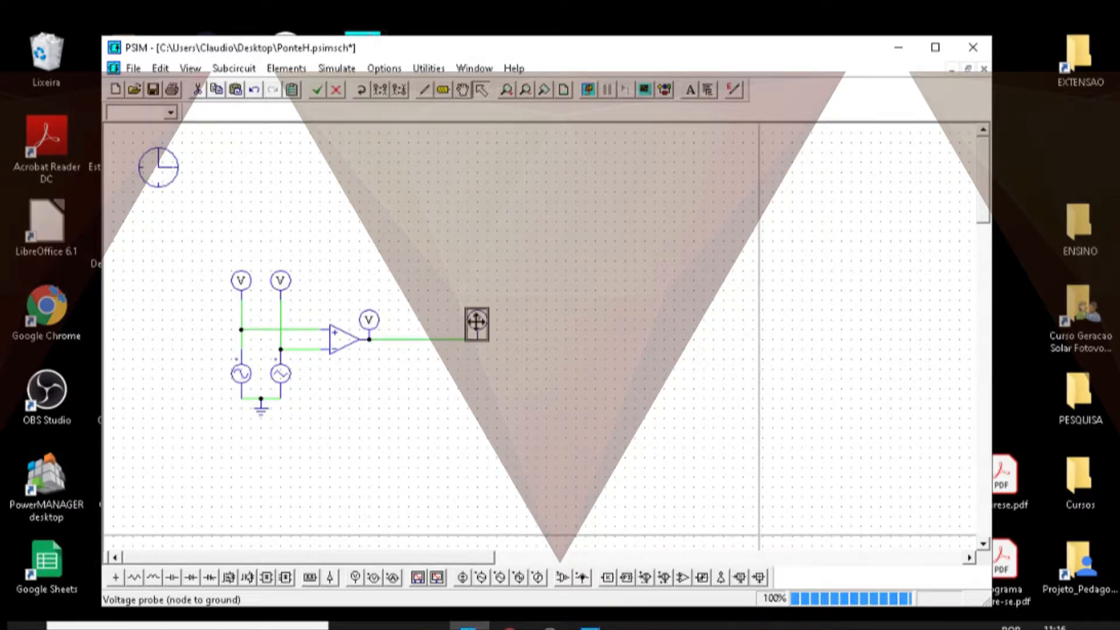
pyautogui.doubleClick(476, 320)
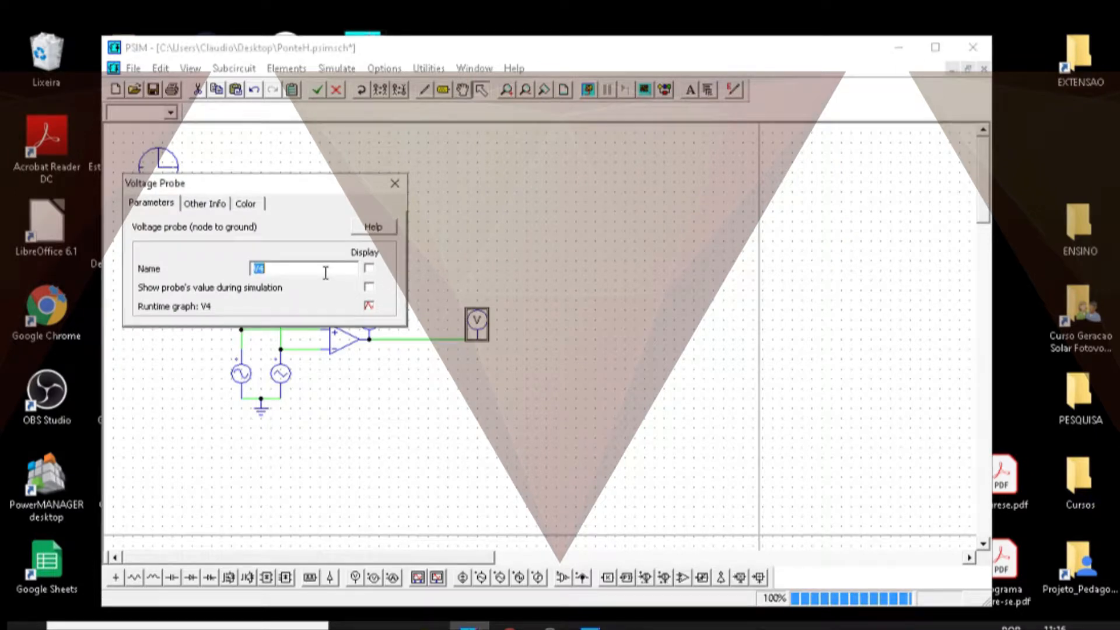
pyautogui.write('media')
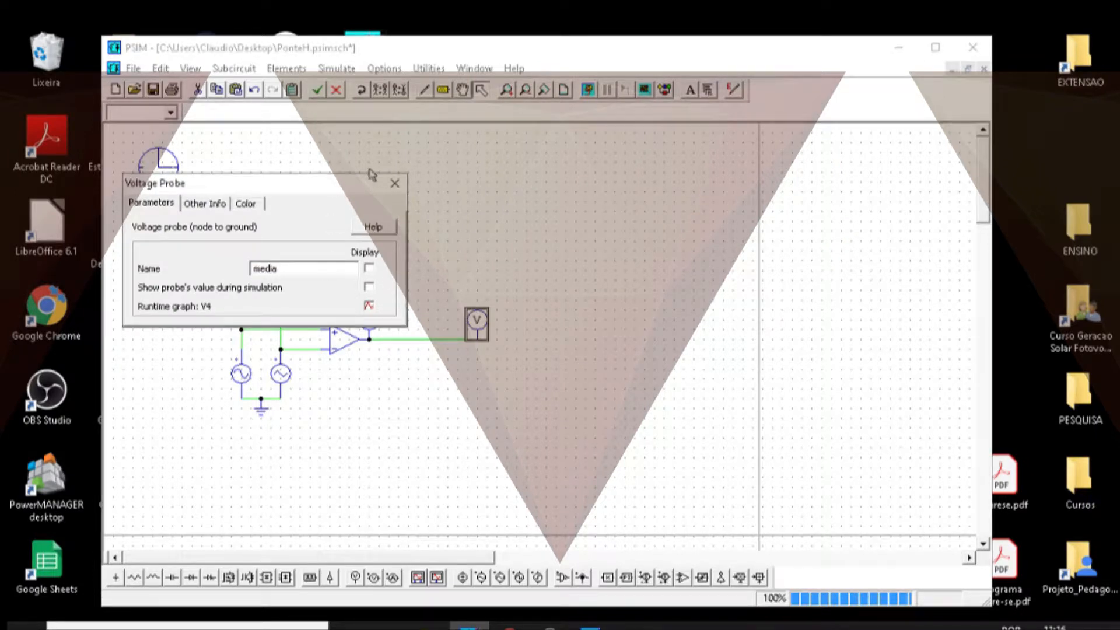
pyautogui.click(395, 184)
# - Insert a 2nd-order low-pass filter in the output wire between the PWM and media probes
pyautogui.click(292, 70)
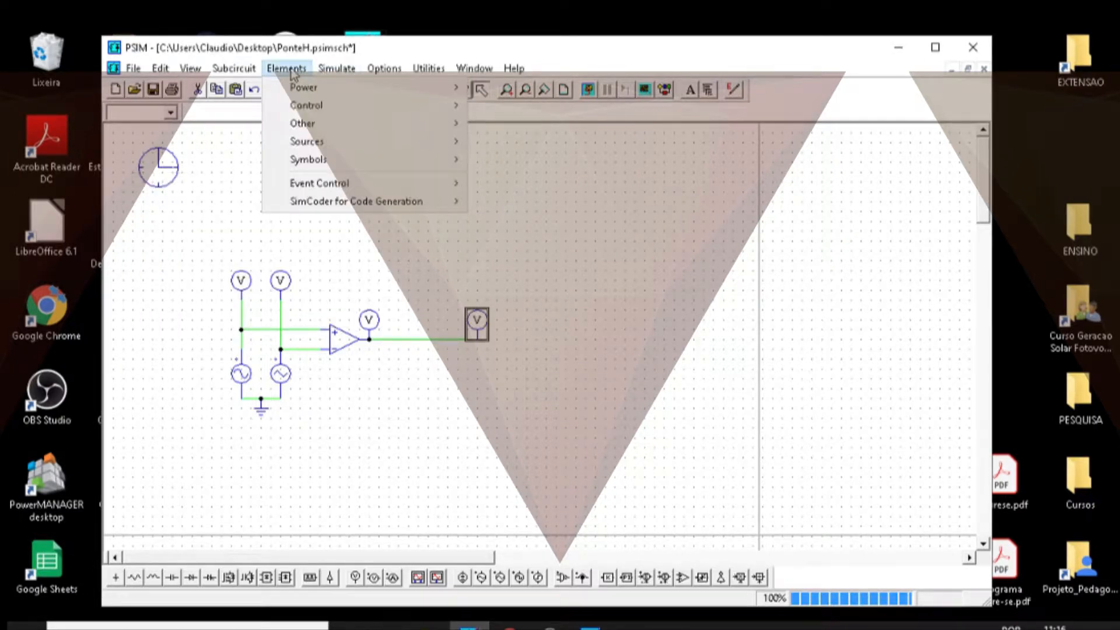
pyautogui.moveTo(298, 107)
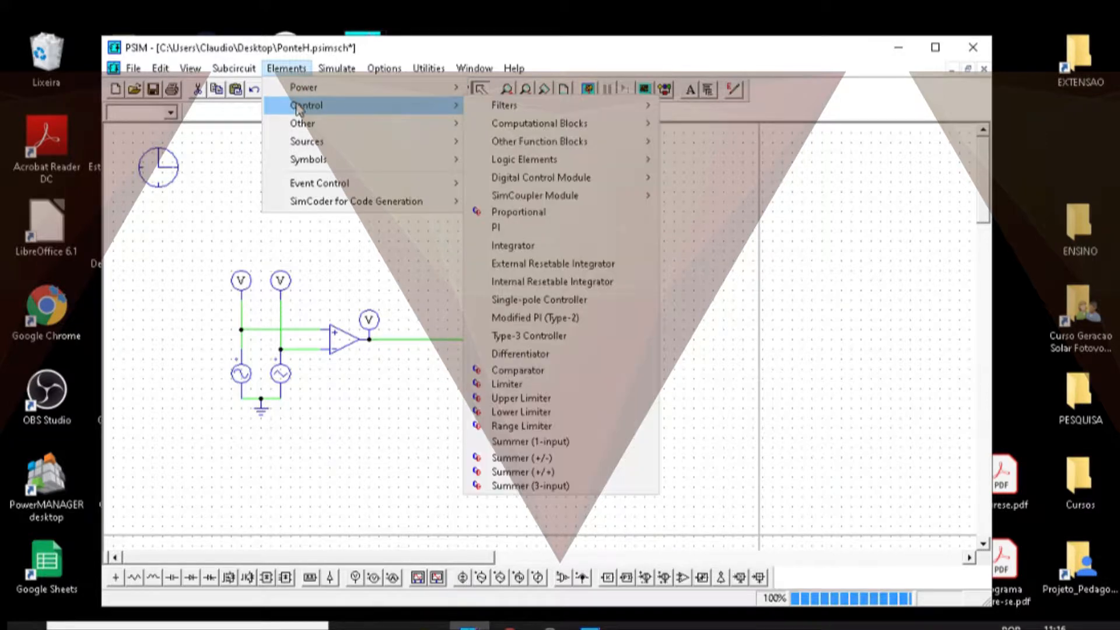
pyautogui.moveTo(537, 108)
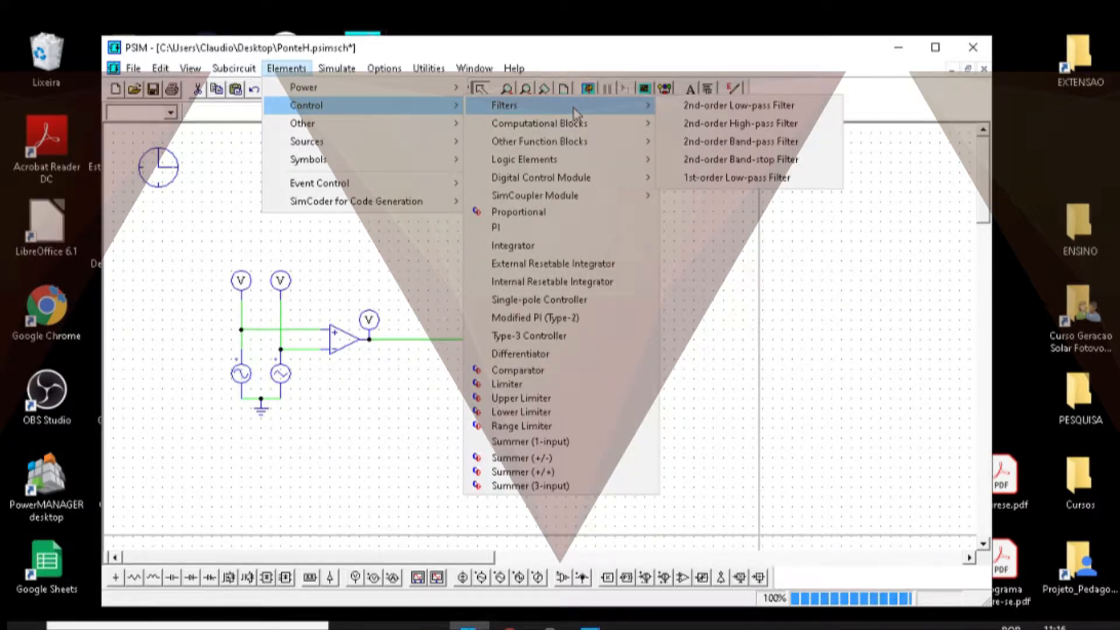
pyautogui.click(740, 106)
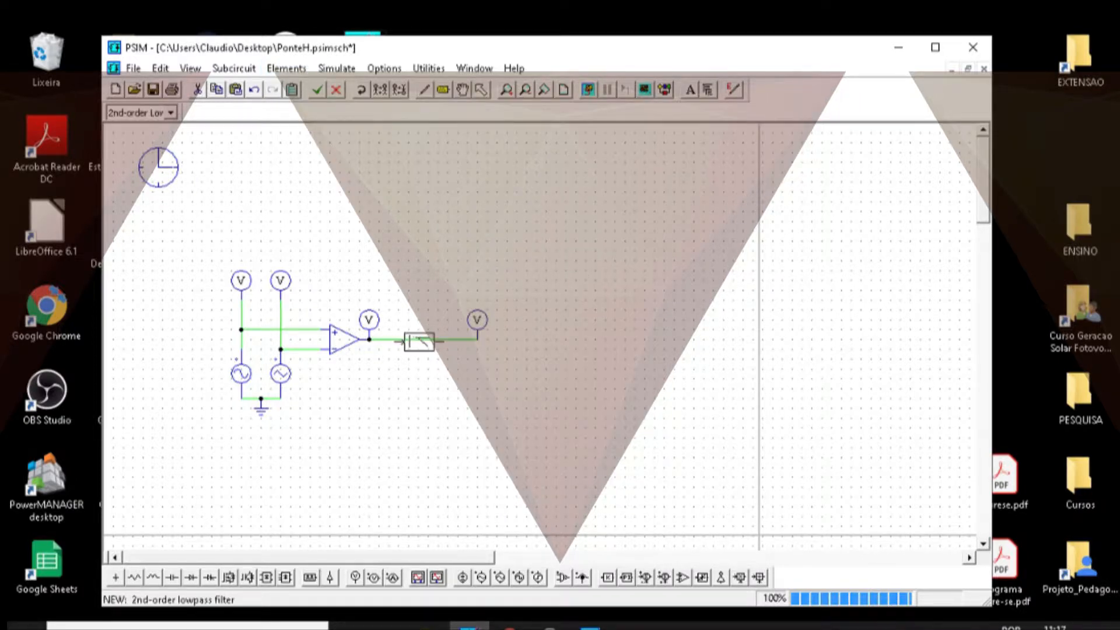
pyautogui.click(424, 340)
pyautogui.press('Escape')
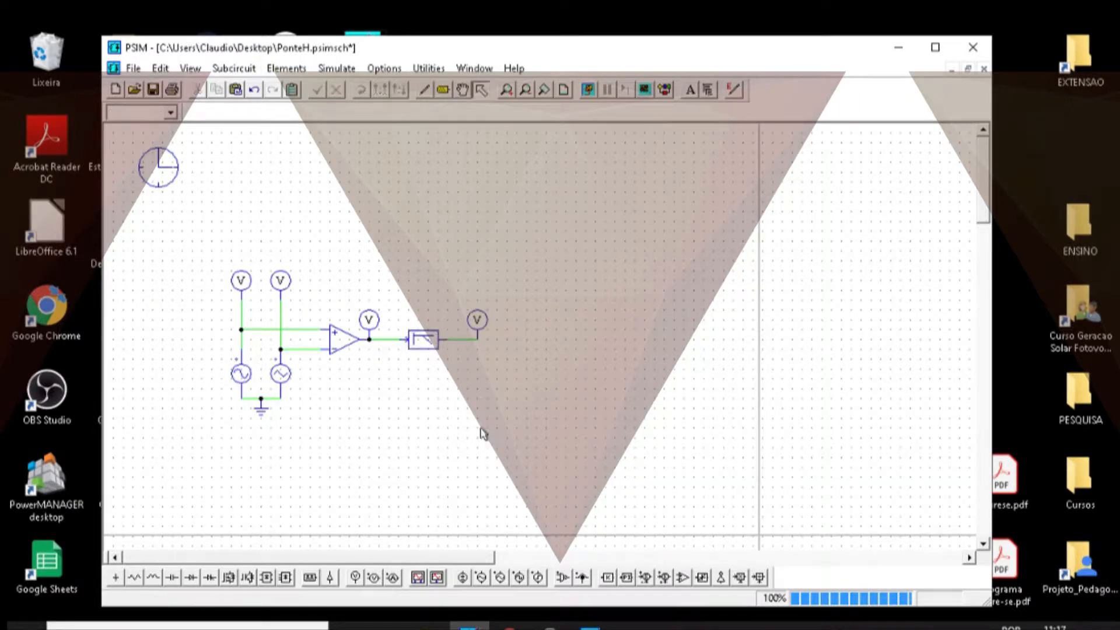
# - Set the low-pass filter's cut-off frequency to 500
pyautogui.doubleClick(429, 344)
pyautogui.doubleClick(308, 308)
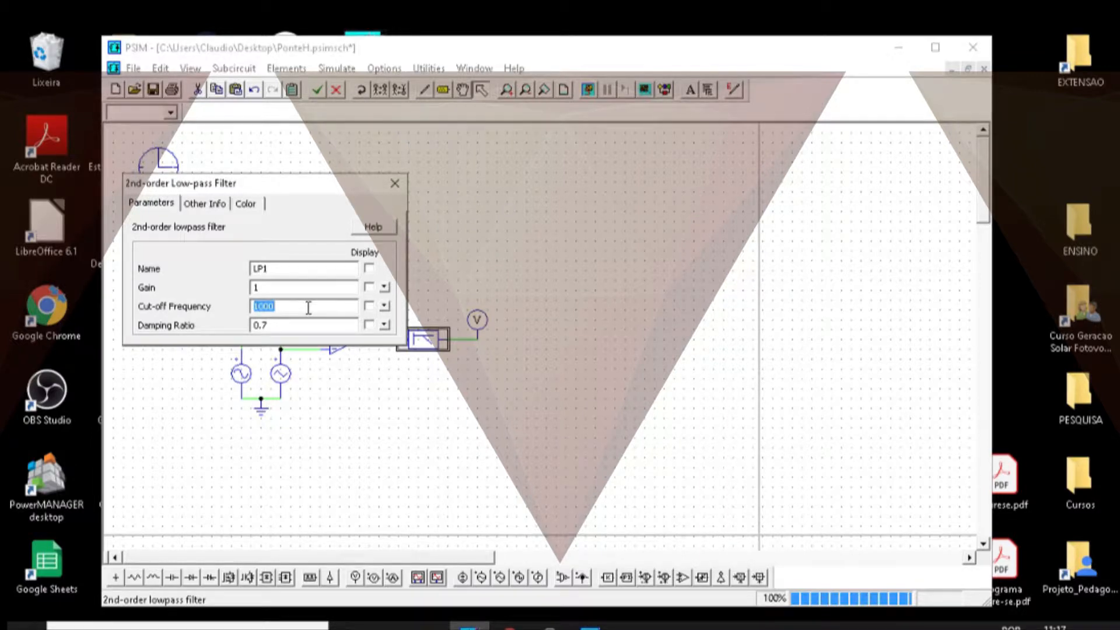
pyautogui.write('500')
pyautogui.click(395, 184)
pyautogui.click(551, 210)
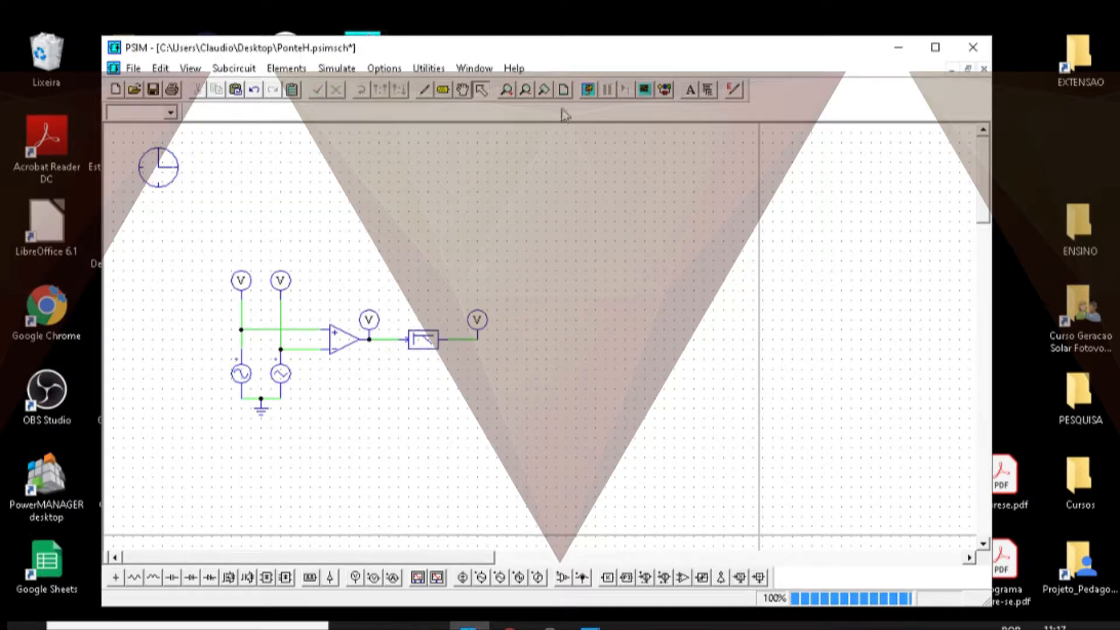
# - Rerun the simulation and add the media curve to the PWM graph
pyautogui.click(588, 90)
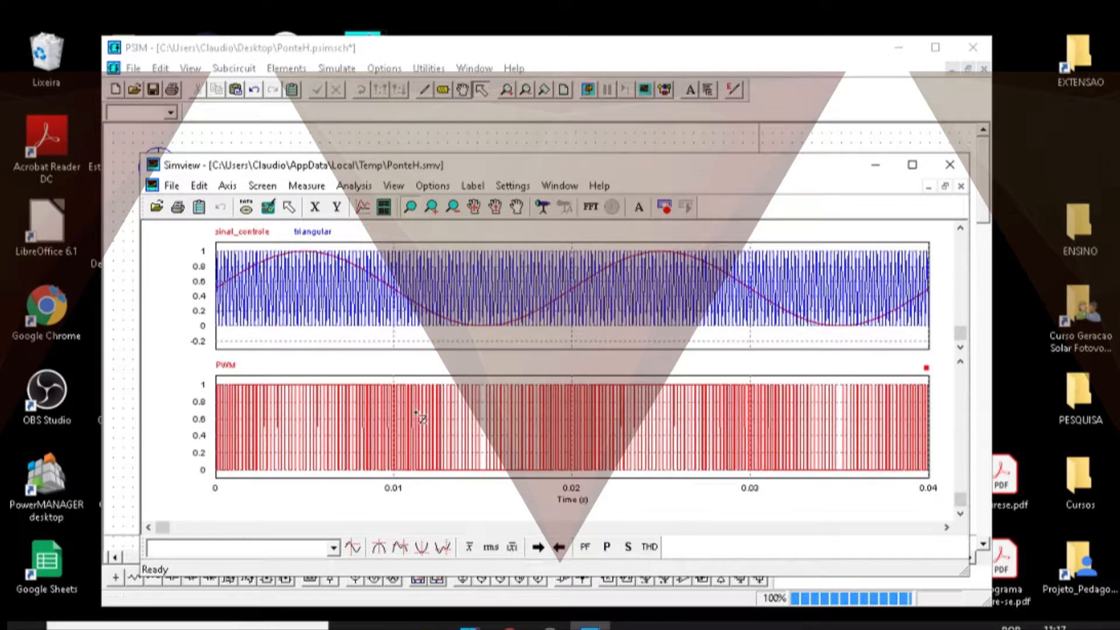
pyautogui.doubleClick(417, 416)
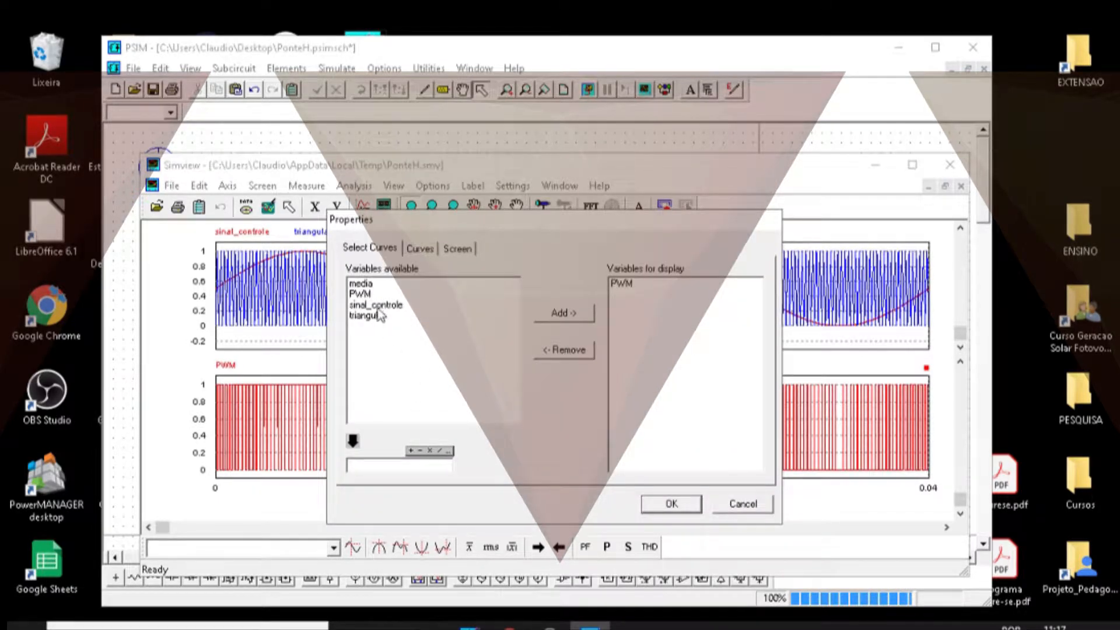
pyautogui.click(371, 284)
pyautogui.click(557, 313)
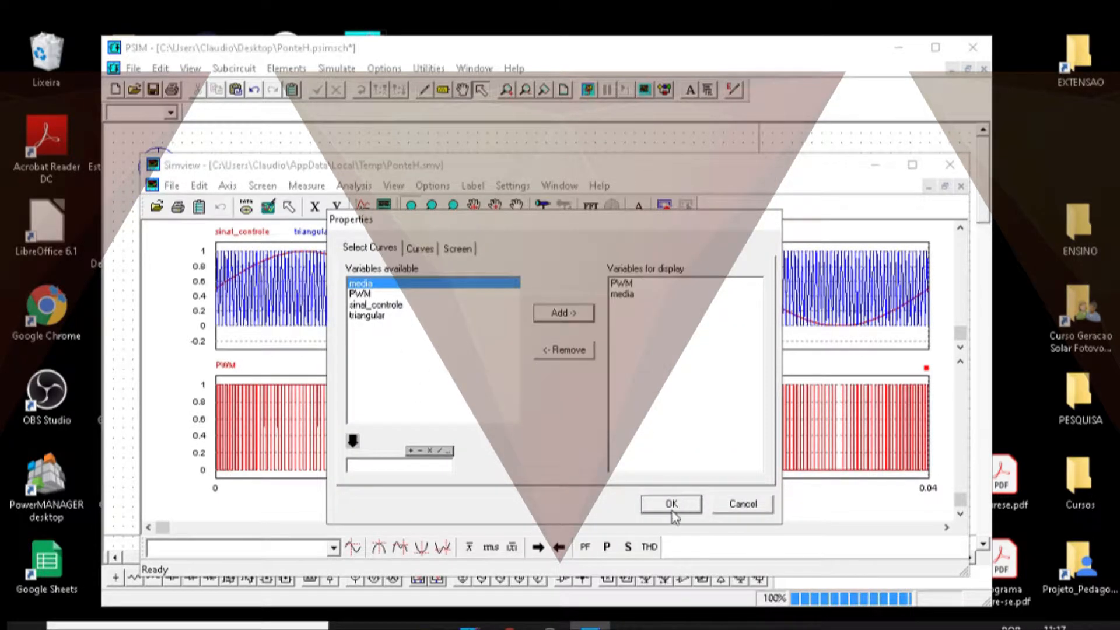
pyautogui.click(672, 508)
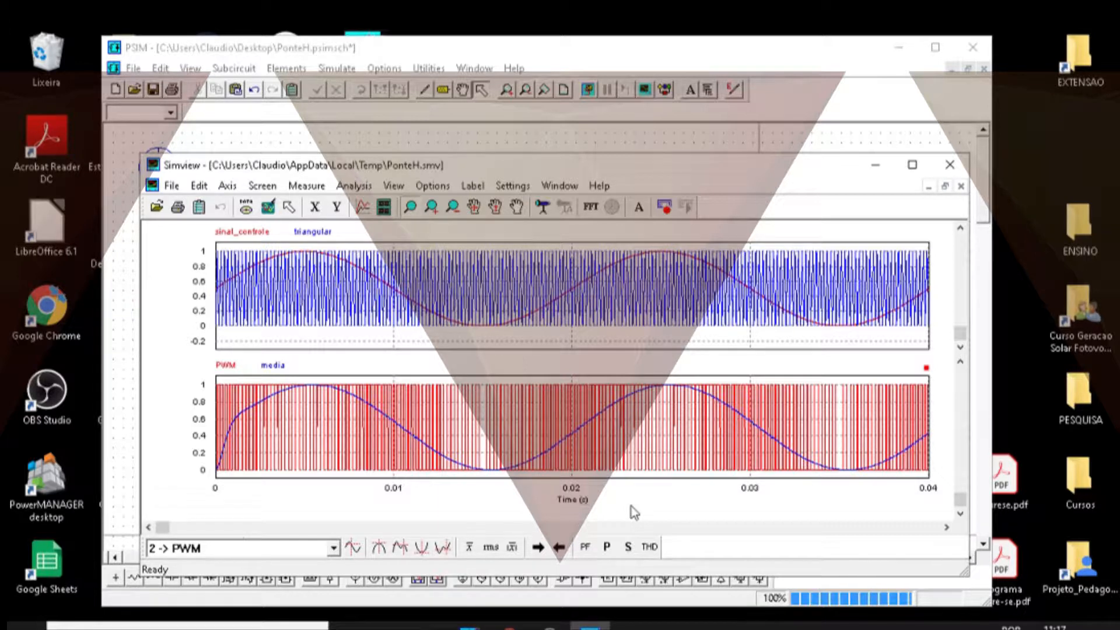
# - Remove both curves from the upper graph and add them back in the order triangular, sinal_controle
pyautogui.doubleClick(661, 273)
pyautogui.click(642, 295)
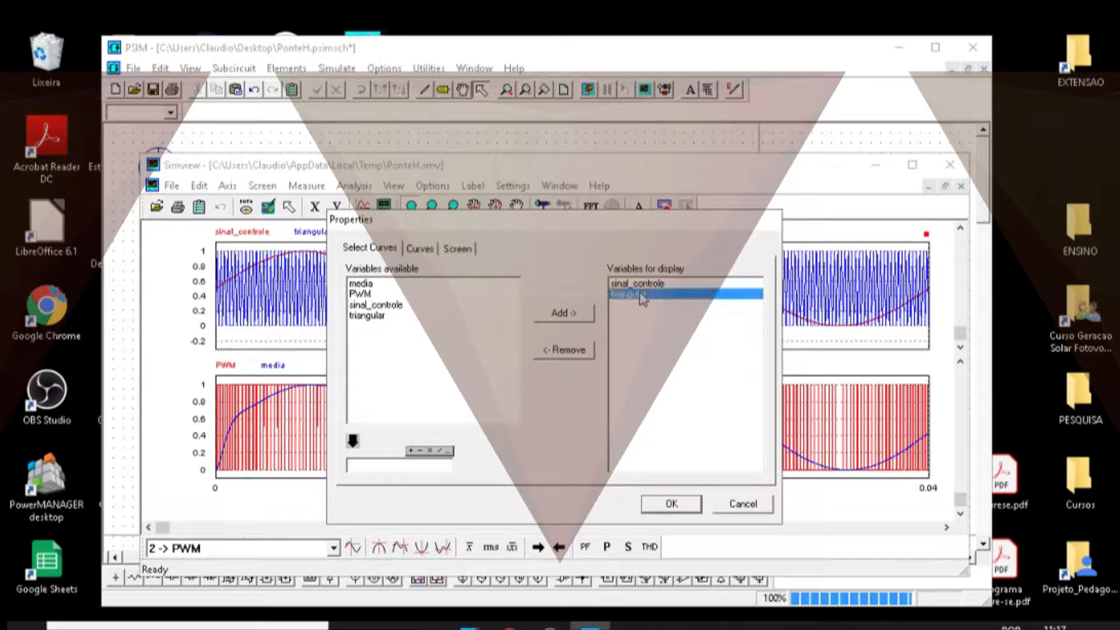
pyautogui.keyDown('ctrl'); pyautogui.click(650, 283); pyautogui.keyUp('ctrl')
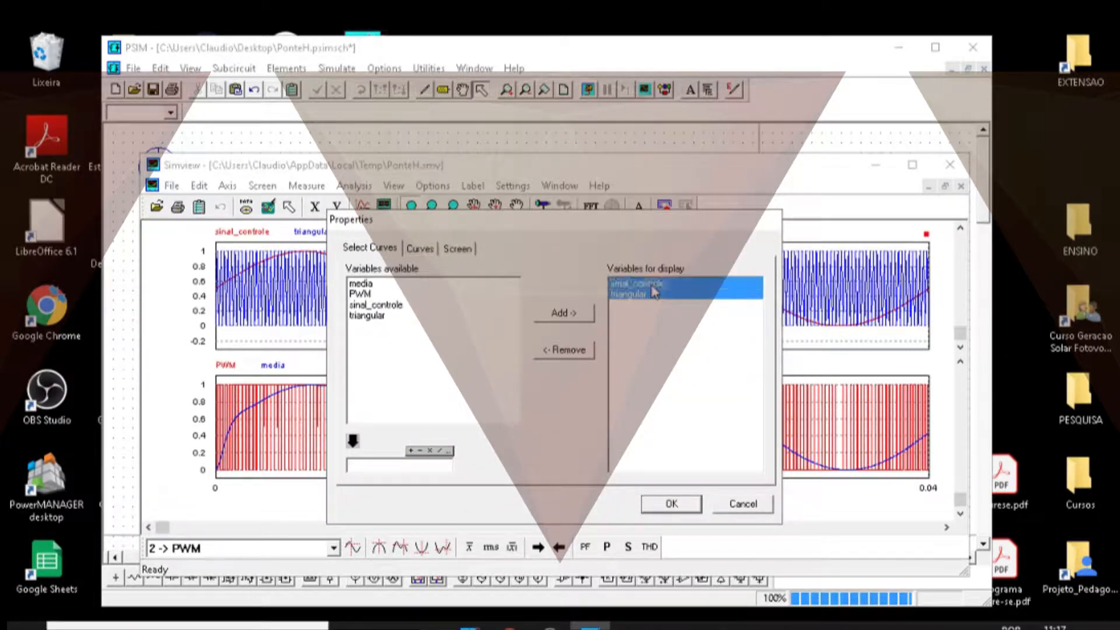
pyautogui.click(580, 350)
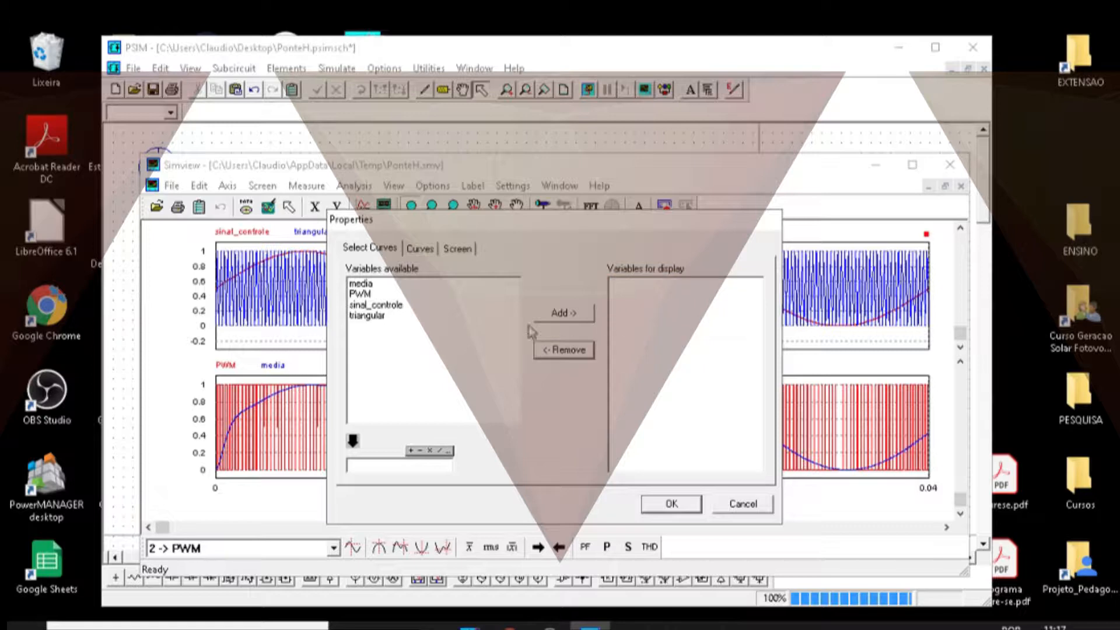
pyautogui.click(372, 315)
pyautogui.click(564, 315)
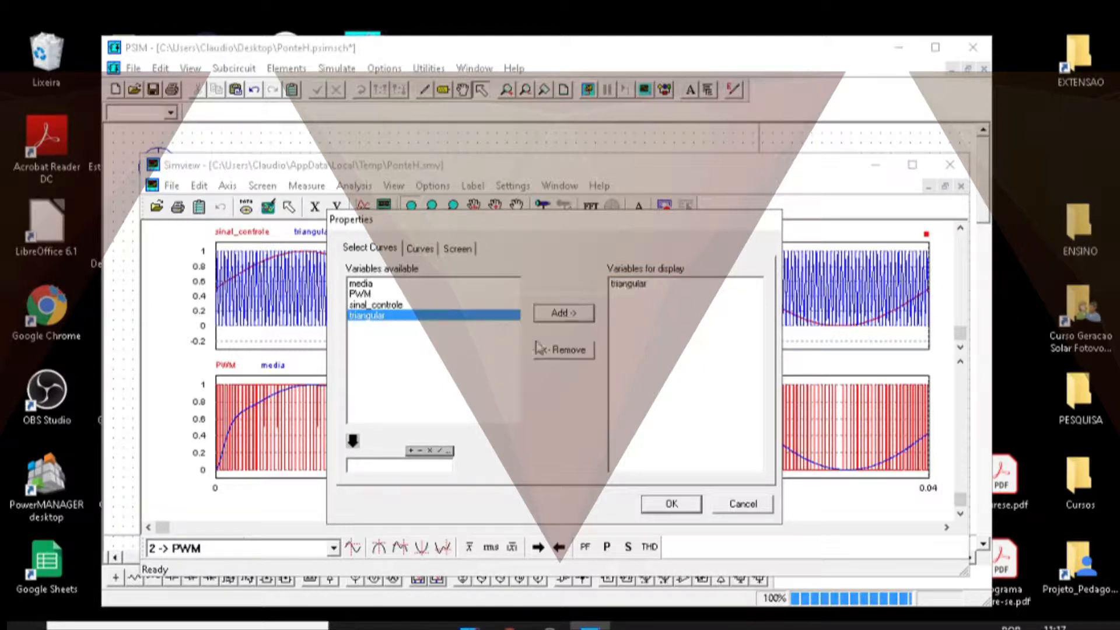
pyautogui.click(388, 305)
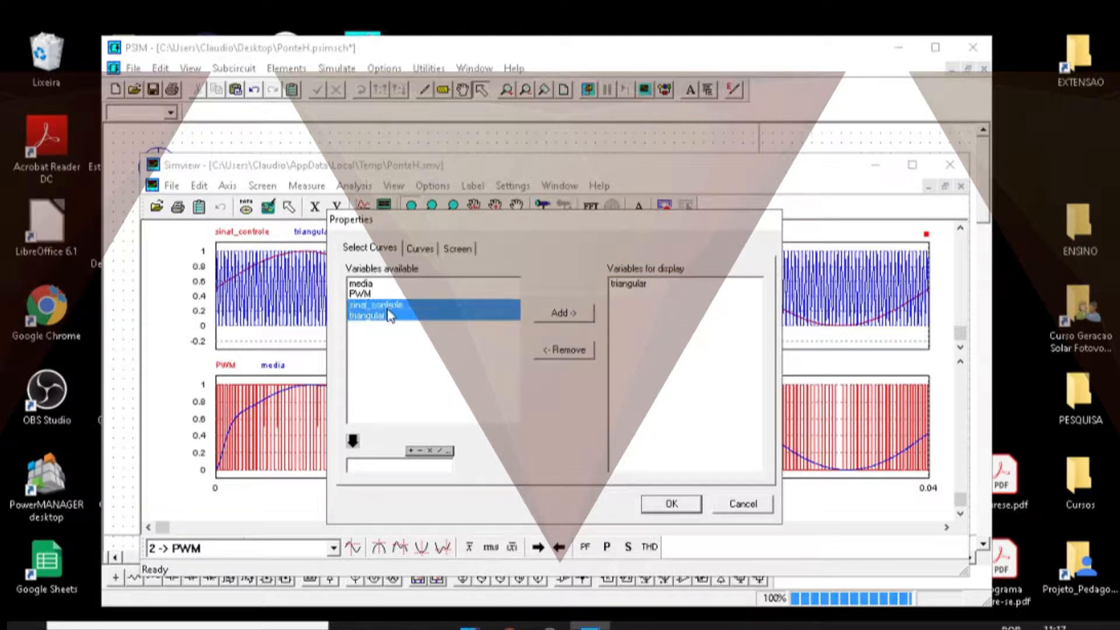
pyautogui.click(572, 314)
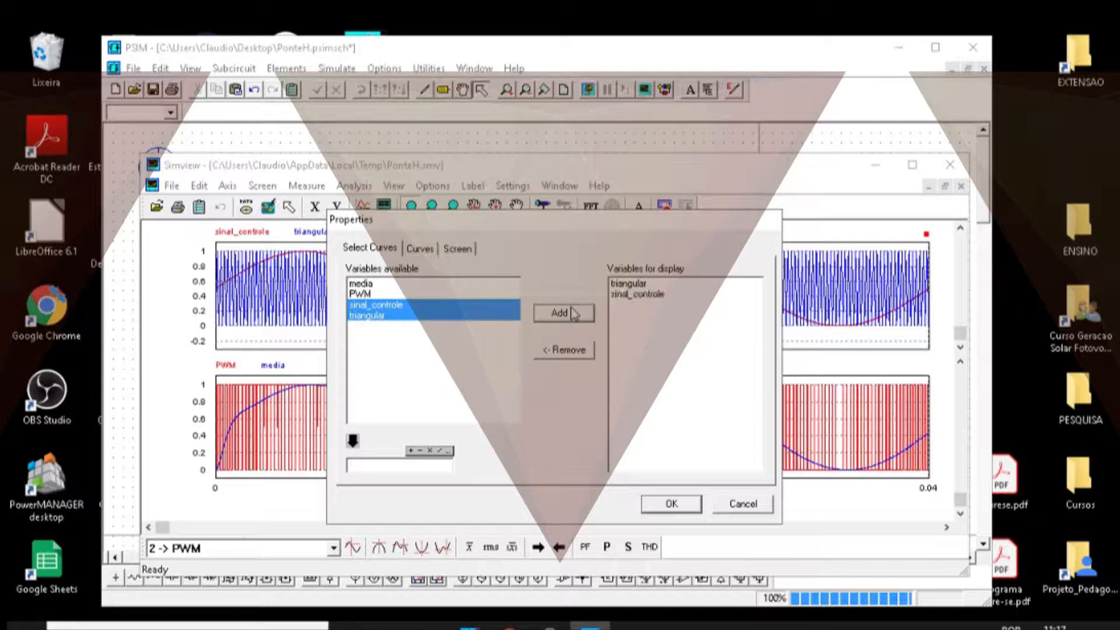
pyautogui.click(671, 505)
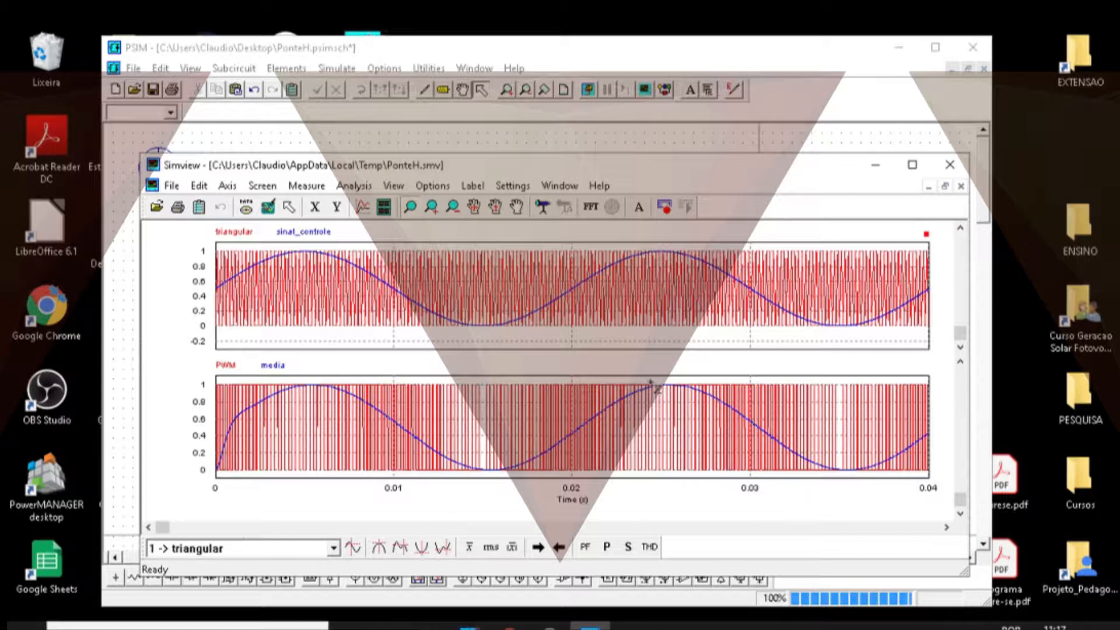
# - Examine the waveforms up close between about 0.02 and 0.024 s, restore the full time range and return to the schematic
pyautogui.moveTo(650, 382); pyautogui.dragTo(564, 443)
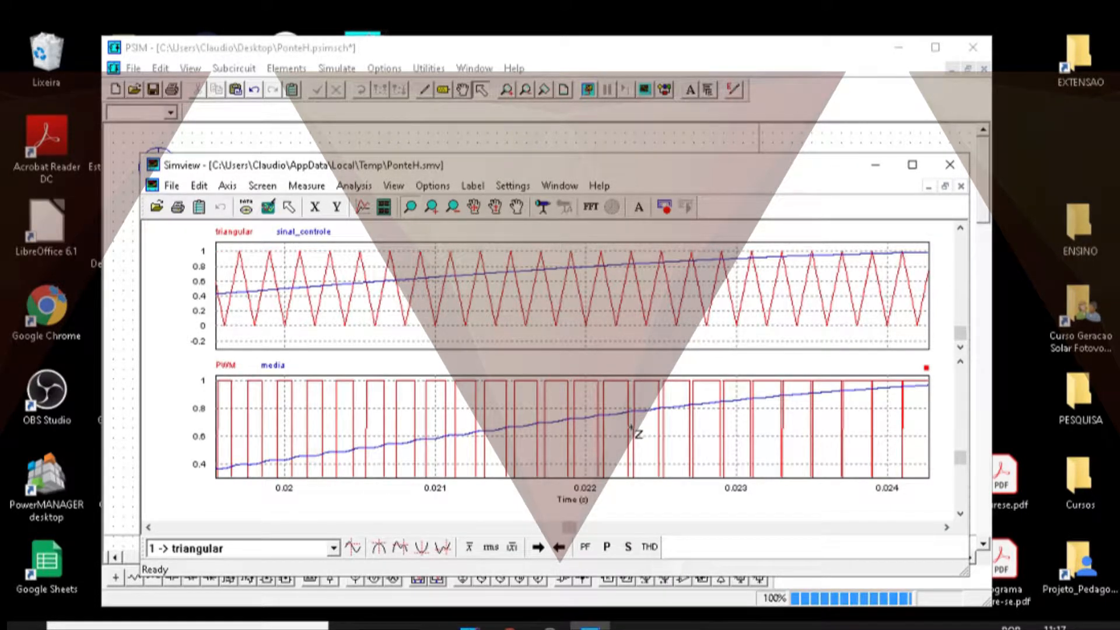
pyautogui.click(268, 206)
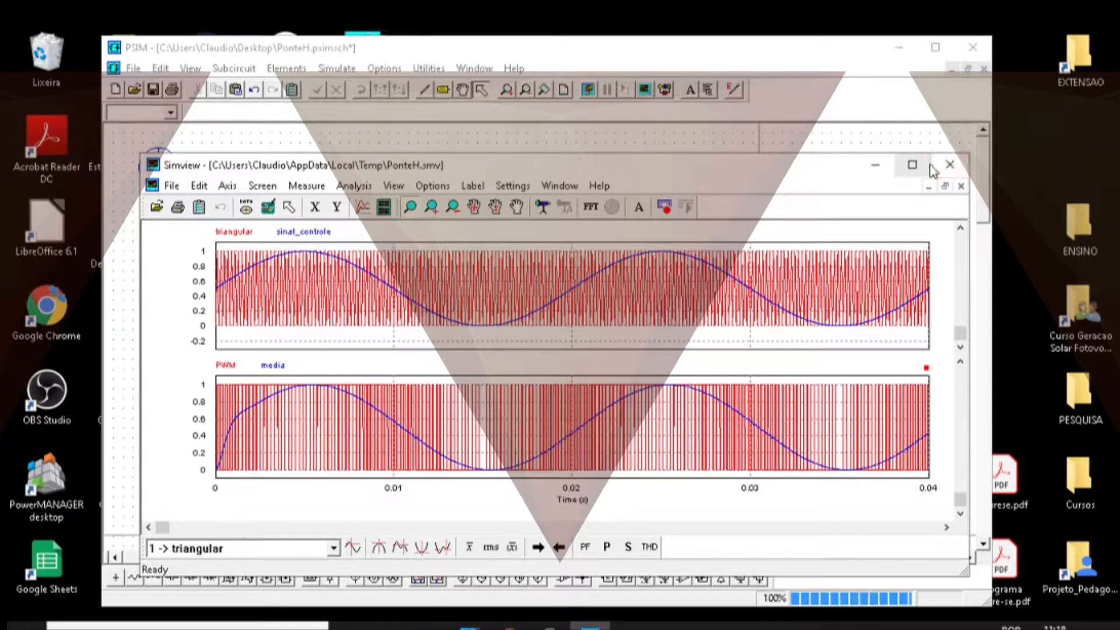
pyautogui.click(872, 164)
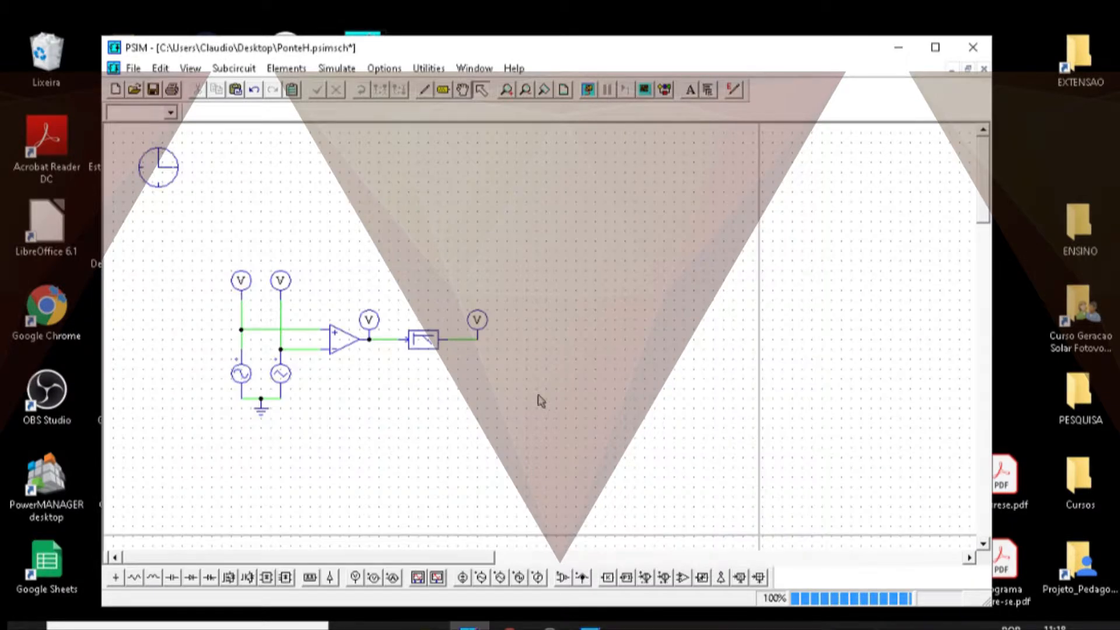
# - Review the parameters of the low-pass filter between the PWM and media probes
pyautogui.click(428, 342)
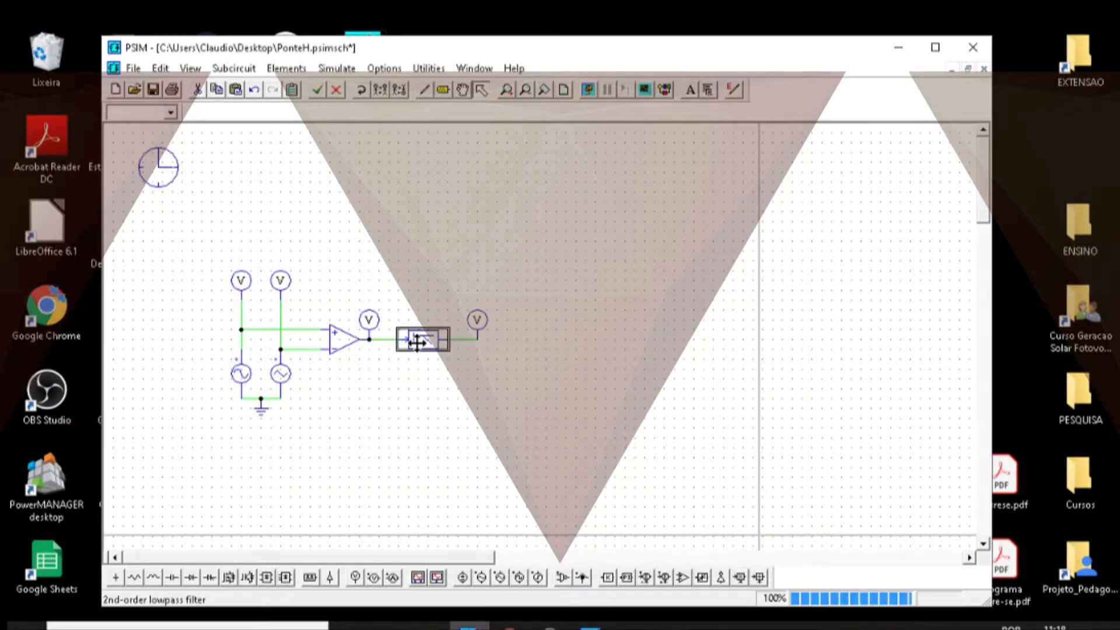
pyautogui.doubleClick(422, 339)
pyautogui.click(395, 183)
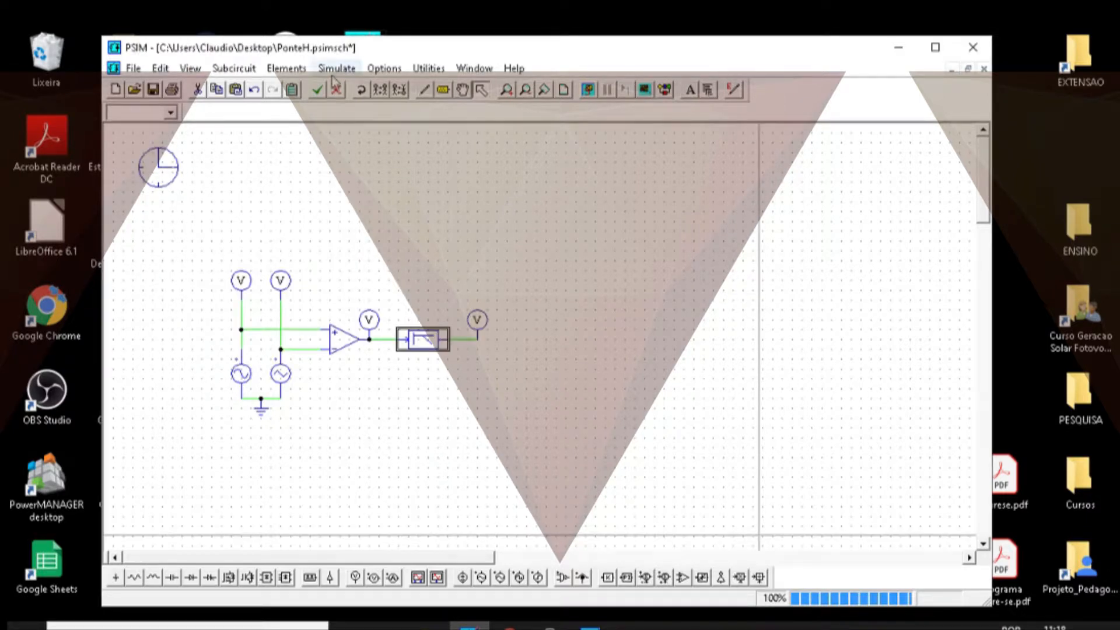
# - Place an extra 2nd-order low-pass filter in the empty area above and beyond the circuit
pyautogui.click(299, 69)
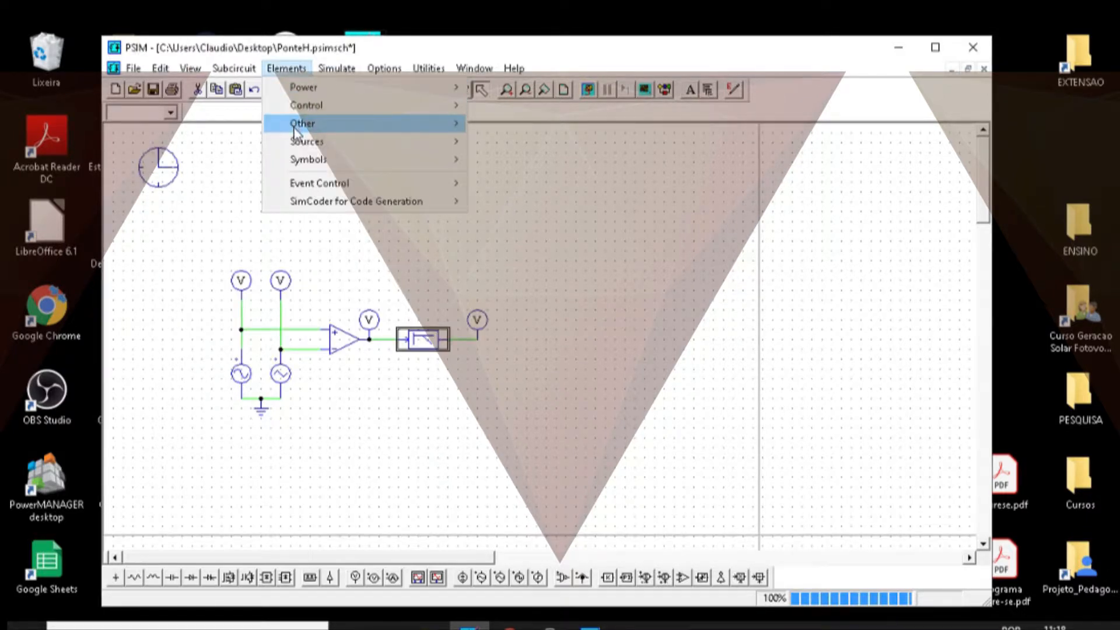
pyautogui.moveTo(298, 128)
pyautogui.moveTo(304, 106)
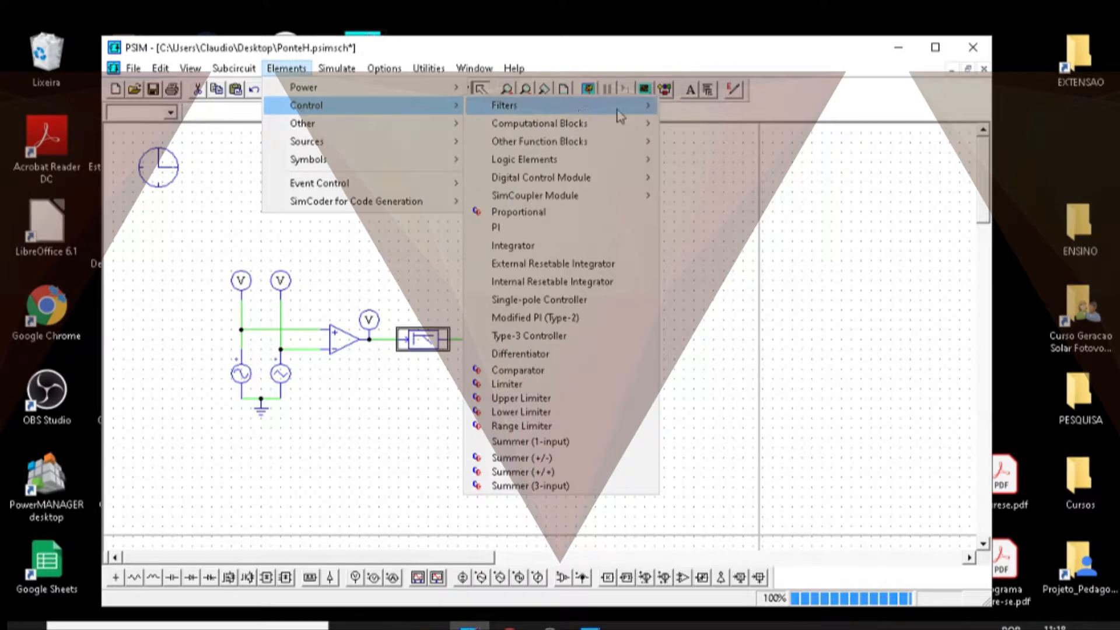
pyautogui.moveTo(619, 114)
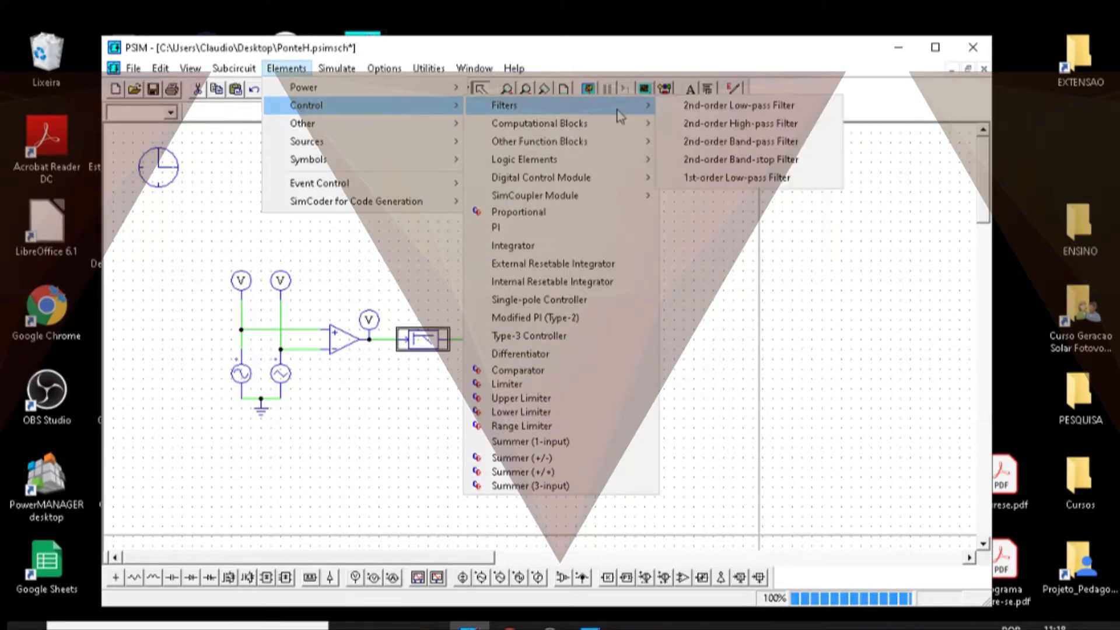
pyautogui.click(757, 109)
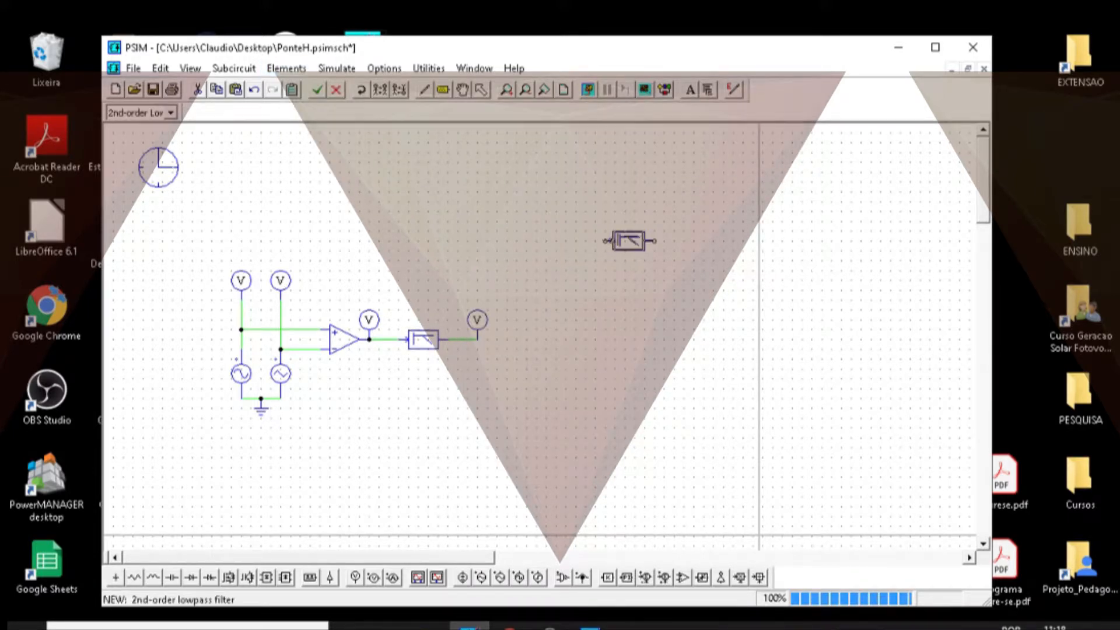
pyautogui.click(629, 240)
# - Set the extra low-pass filter's cut-off frequency to 500 and delete that filter from the schematic
pyautogui.doubleClick(628, 240)
pyautogui.click(294, 302)
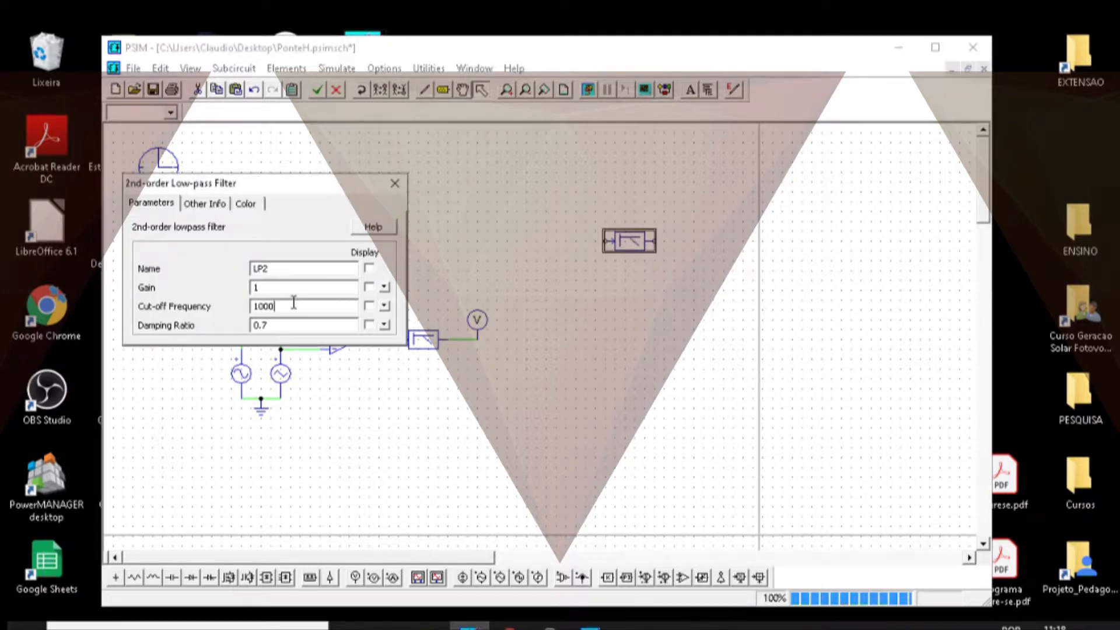
pyautogui.doubleClick(293, 303)
pyautogui.write('500')
pyautogui.click(395, 183)
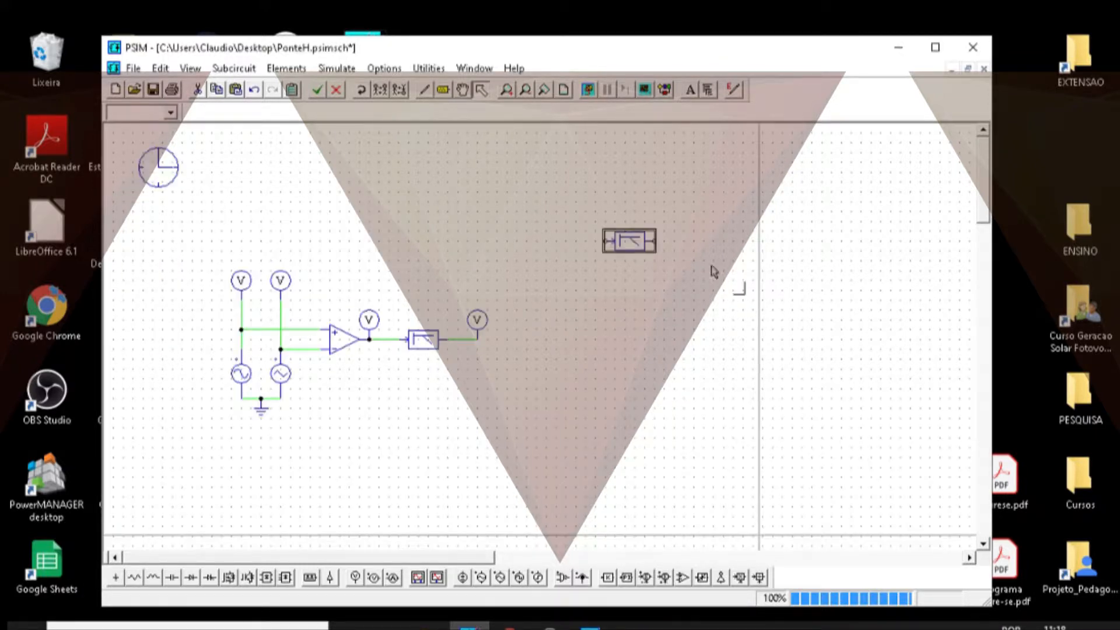
pyautogui.moveTo(742, 294); pyautogui.dragTo(562, 209)
pyautogui.press('Delete')
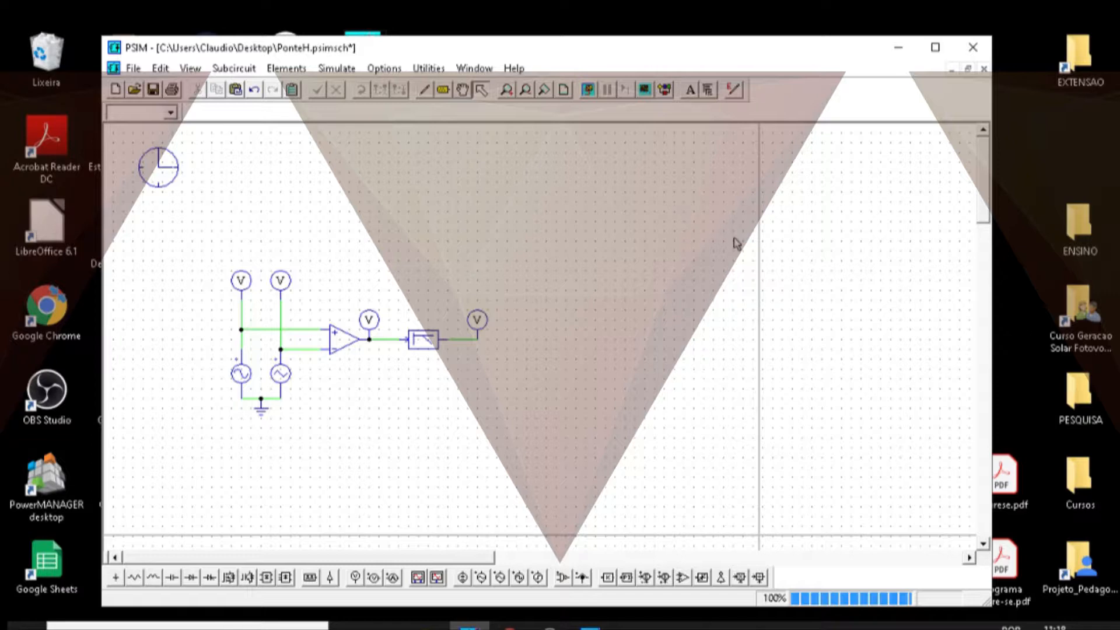
# - Review the control and PWM graphs again, leave the new graph without curves, and close the waveform viewer
pyautogui.click(589, 625)
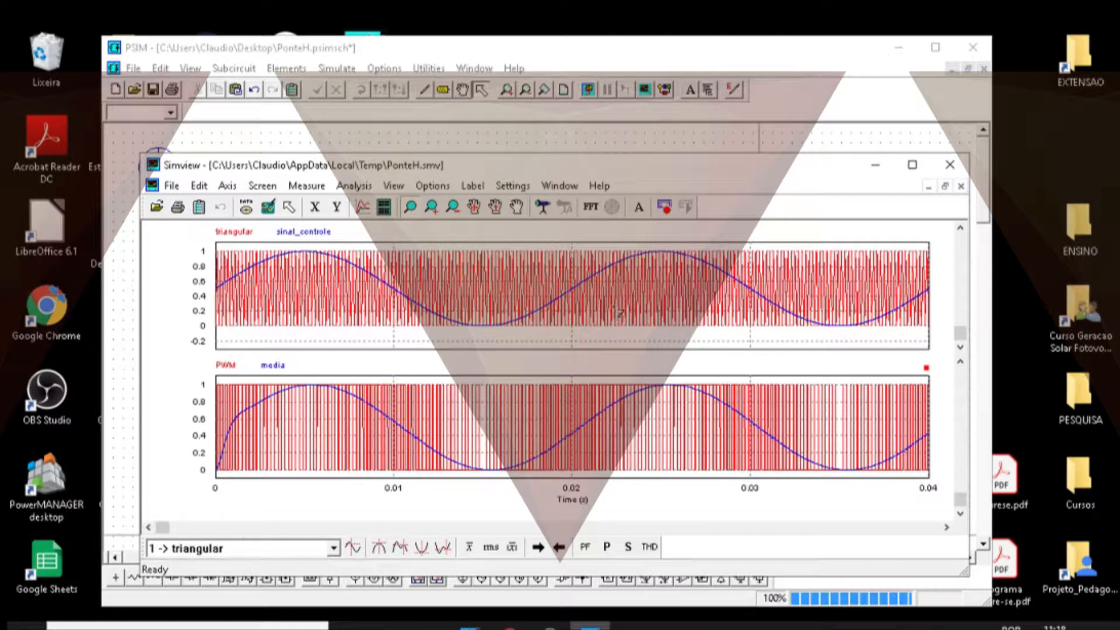
pyautogui.click(834, 150)
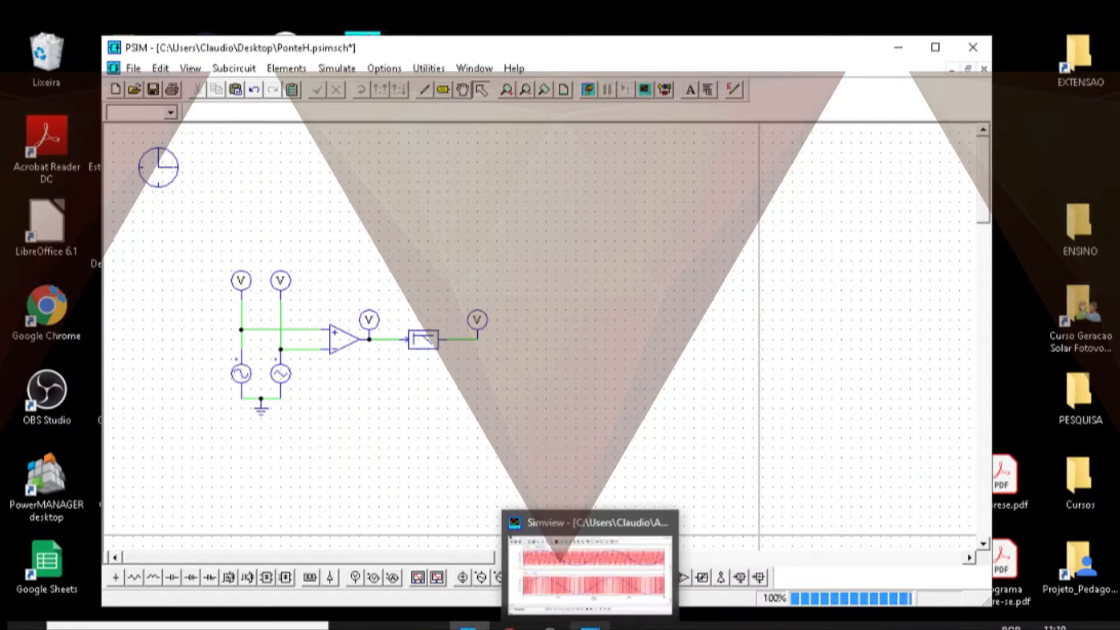
pyautogui.click(591, 626)
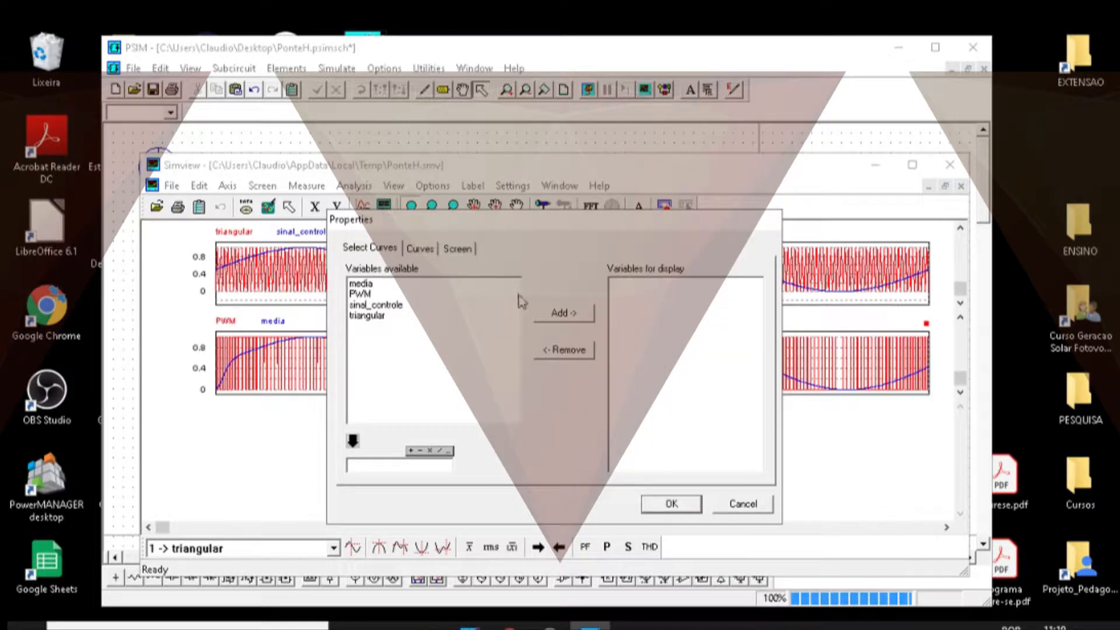
pyautogui.click(736, 504)
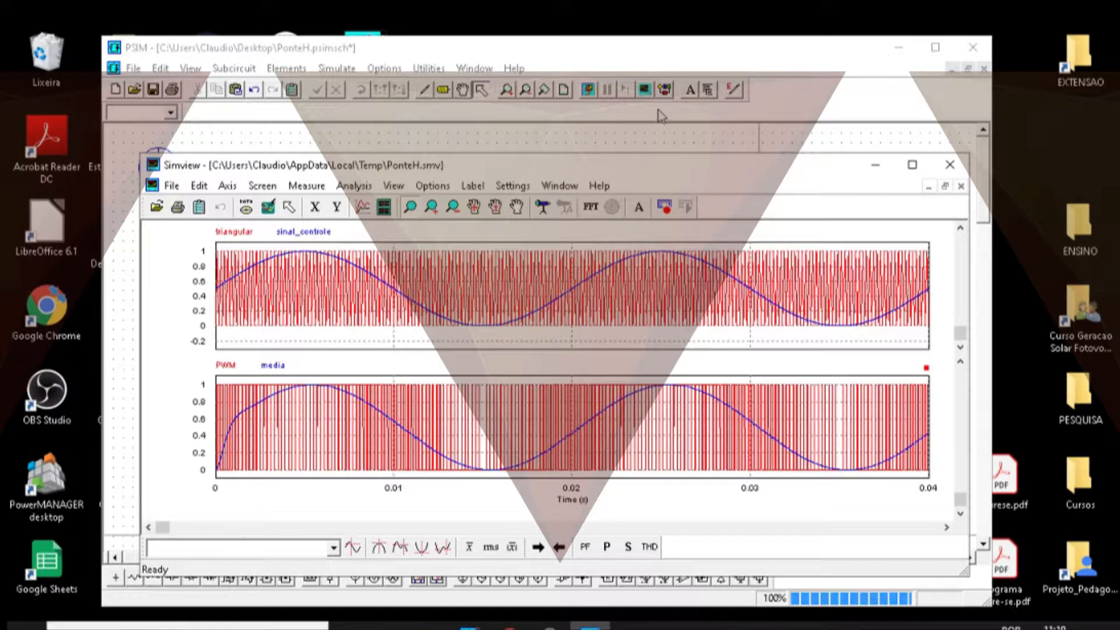
pyautogui.click(950, 167)
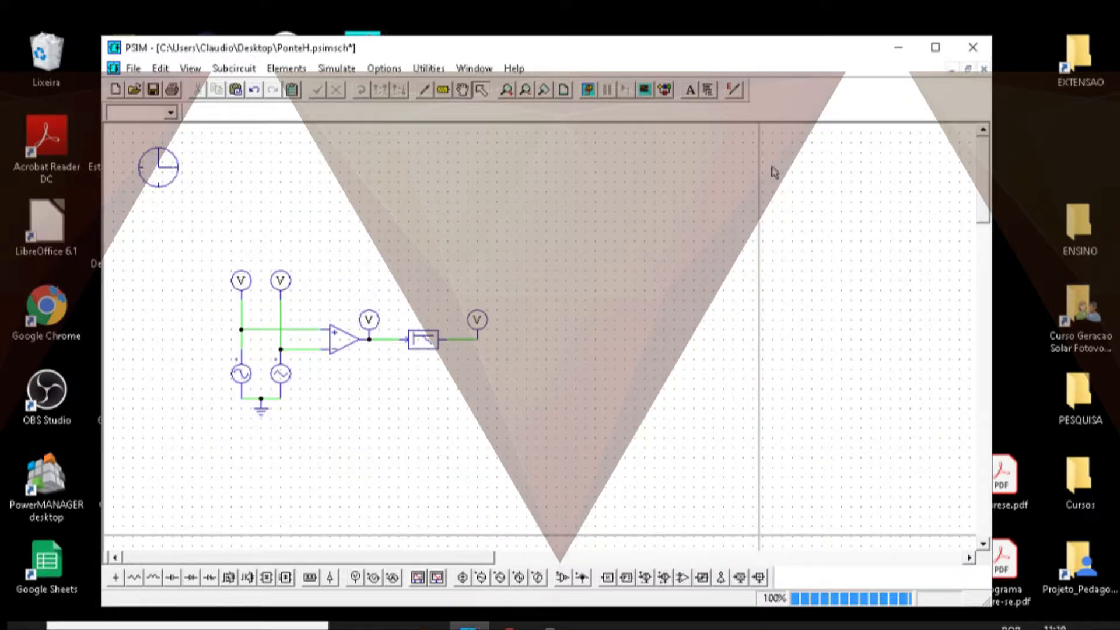
pyautogui.click(644, 89)
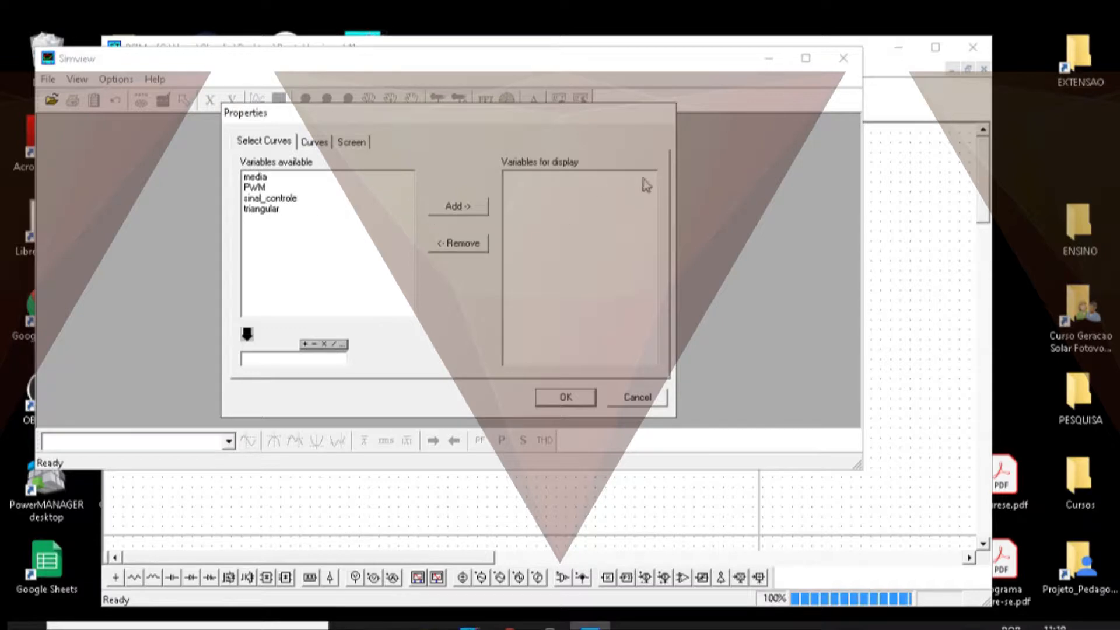
pyautogui.click(652, 398)
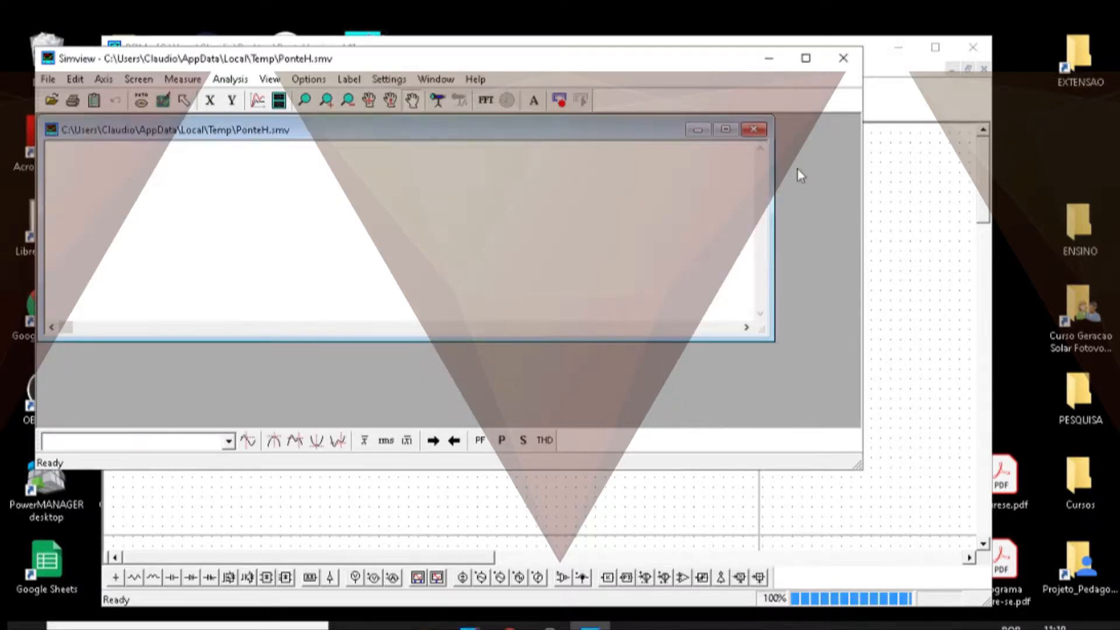
pyautogui.click(844, 56)
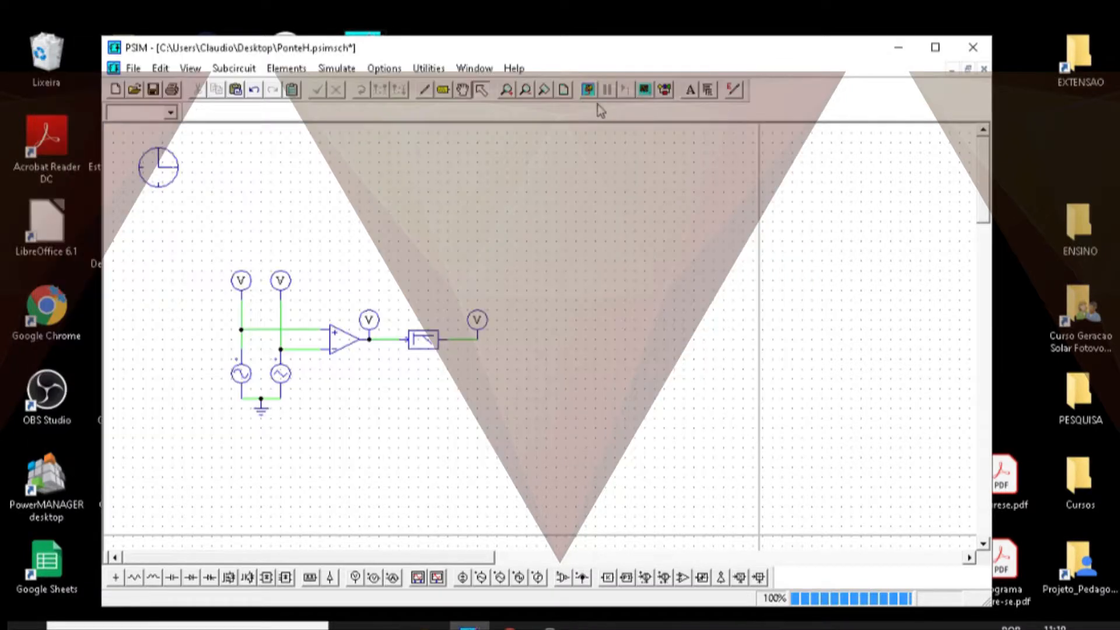
# - Reopen the simulation results in Simview and plot triangular followed by sinal_controle
pyautogui.click(652, 95)
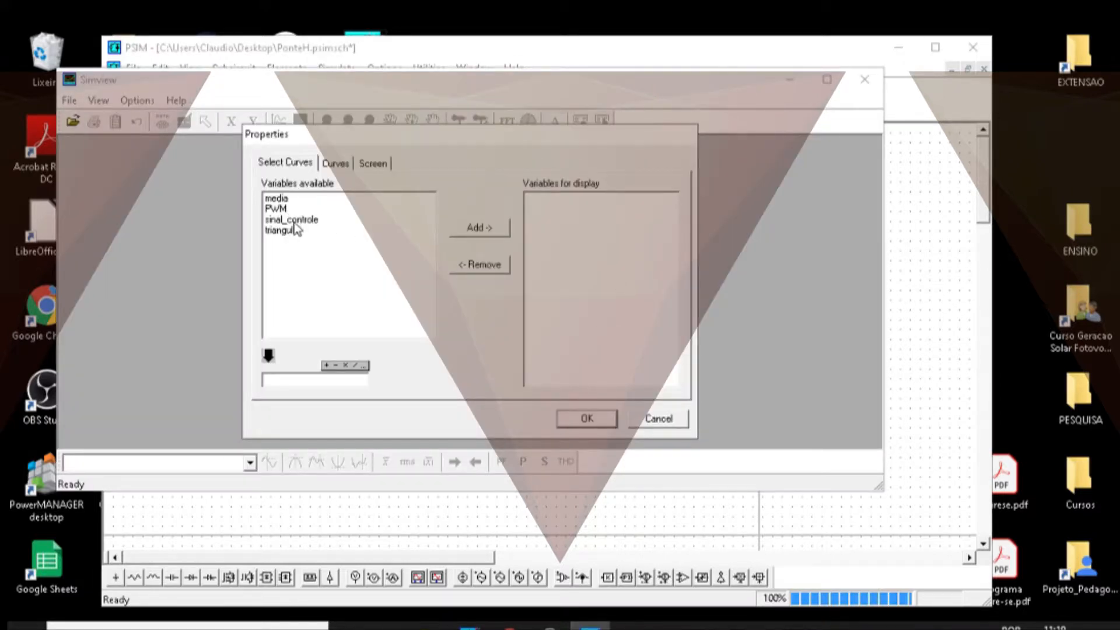
pyautogui.click(294, 222)
pyautogui.click(294, 222)
pyautogui.click(286, 233)
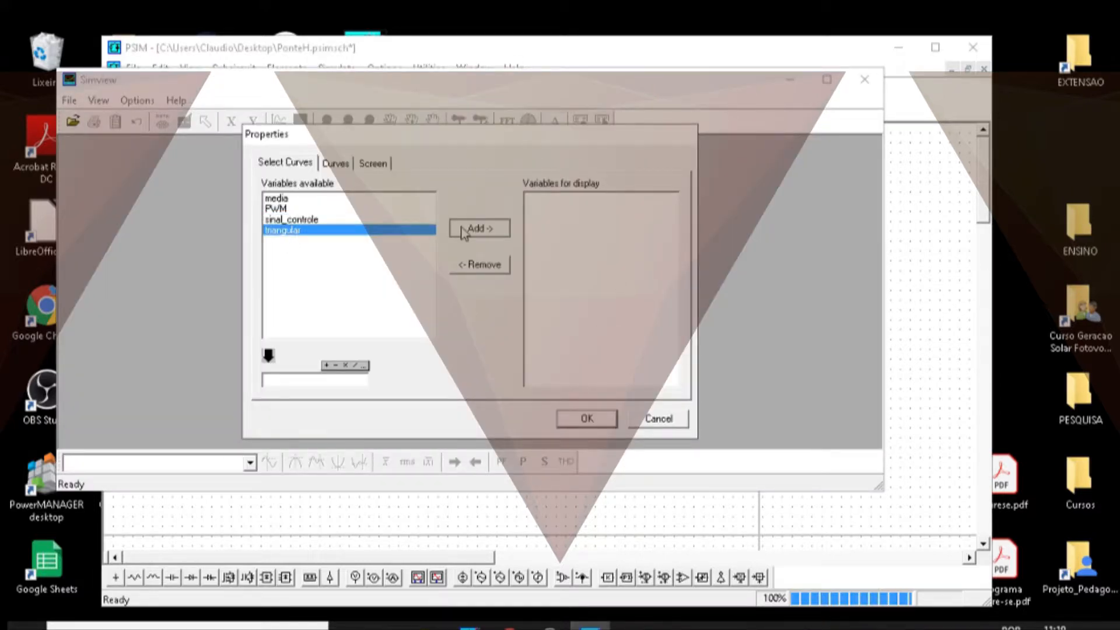
pyautogui.click(464, 230)
pyautogui.click(315, 220)
pyautogui.click(474, 228)
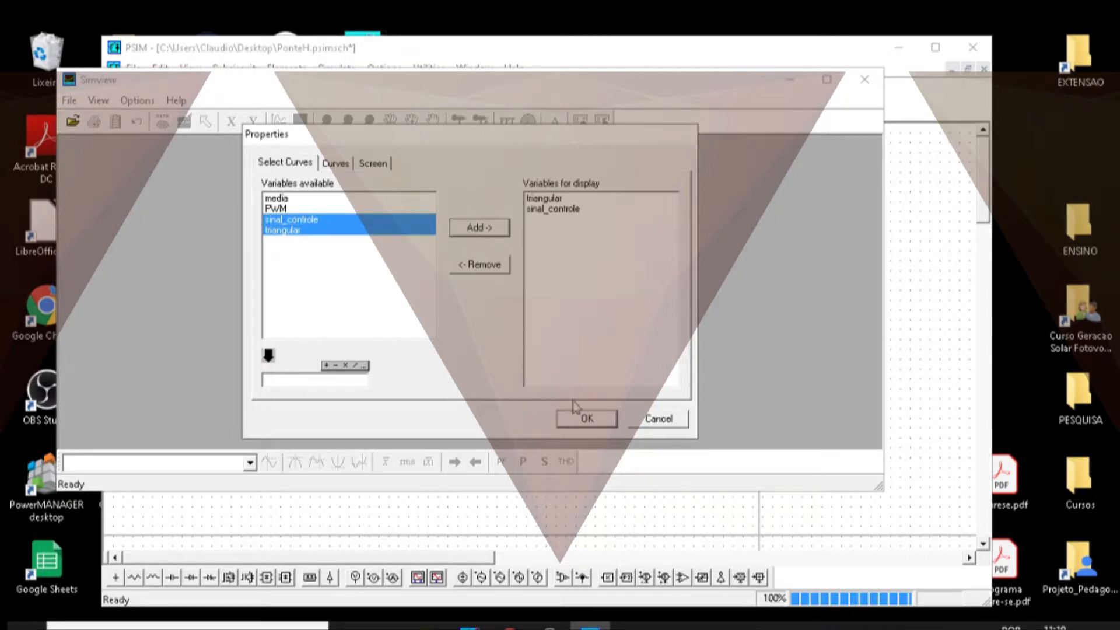
pyautogui.click(583, 426)
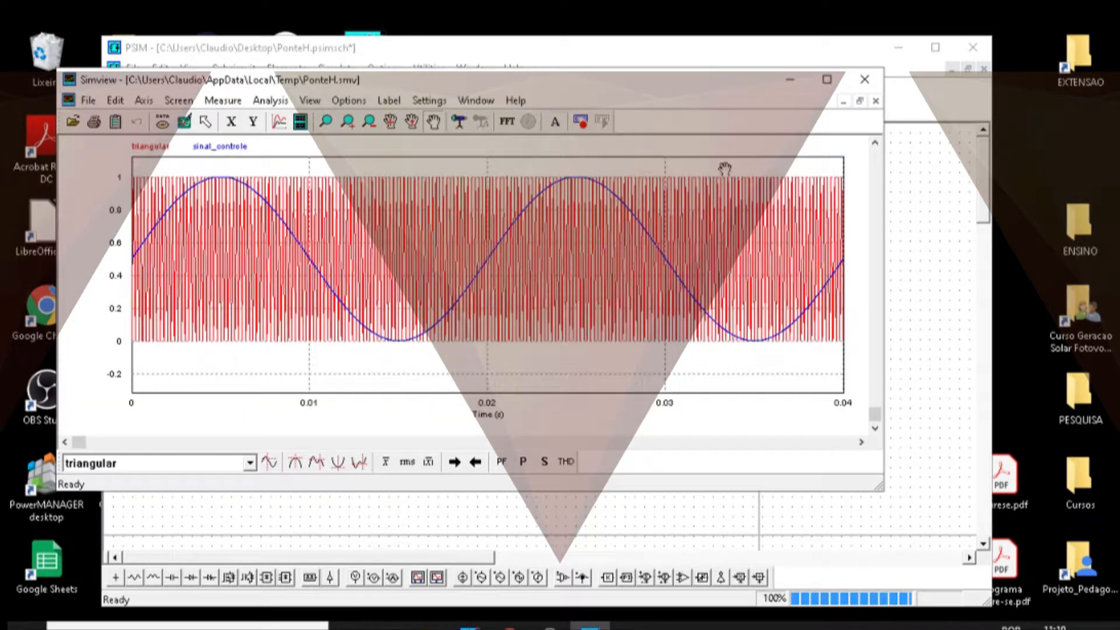
# - Add the media curve to the graph showing triangular and sinal_controle
pyautogui.doubleClick(392, 249)
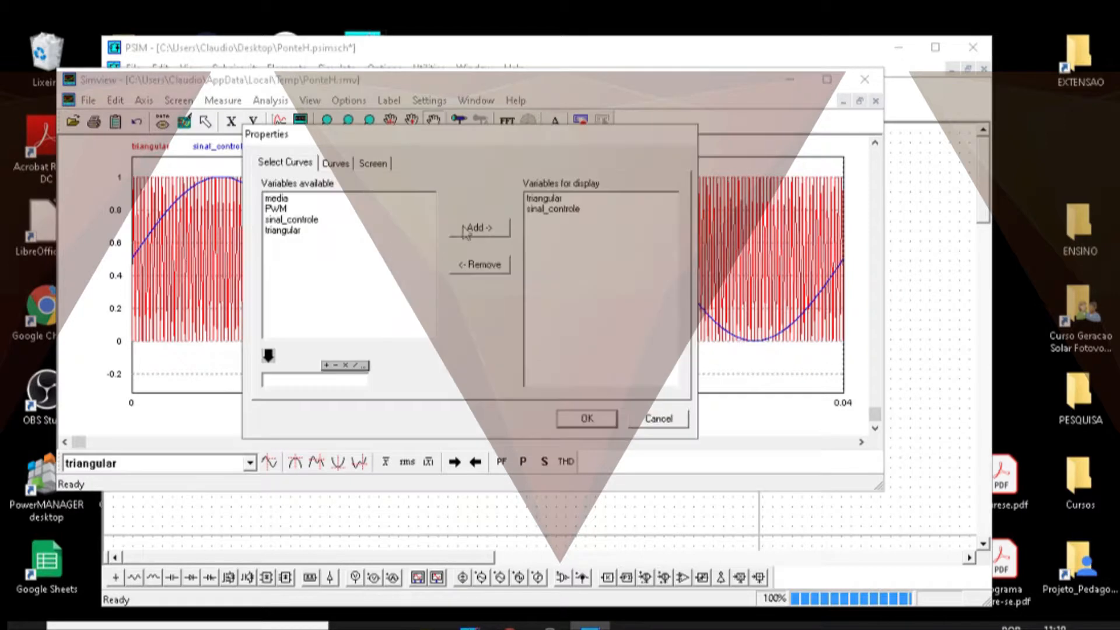
pyautogui.click(286, 200)
pyautogui.click(477, 228)
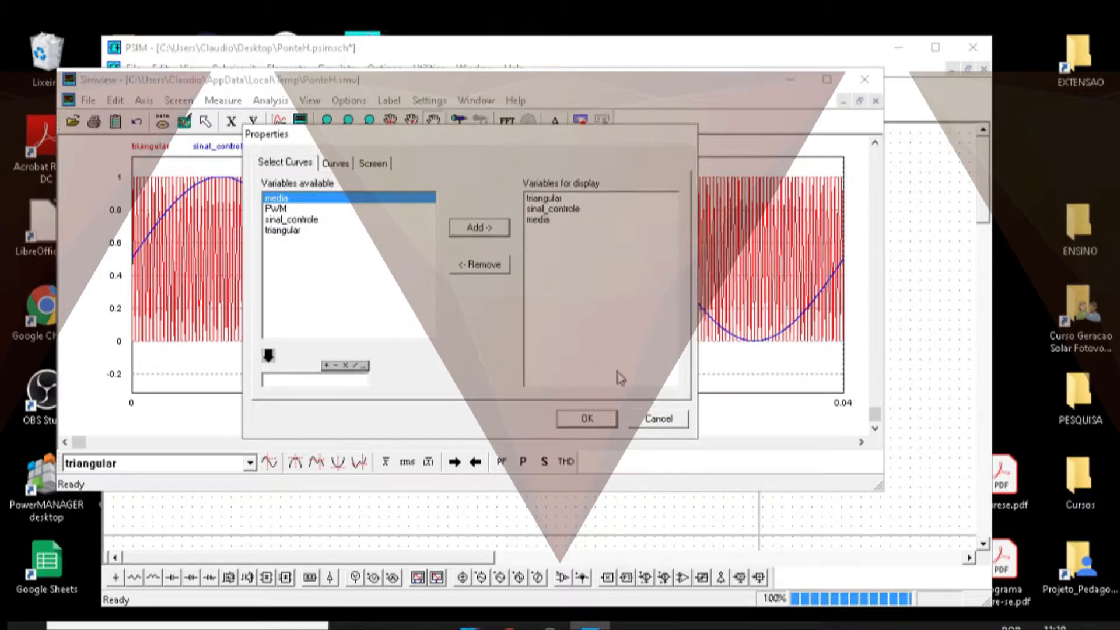
pyautogui.click(585, 420)
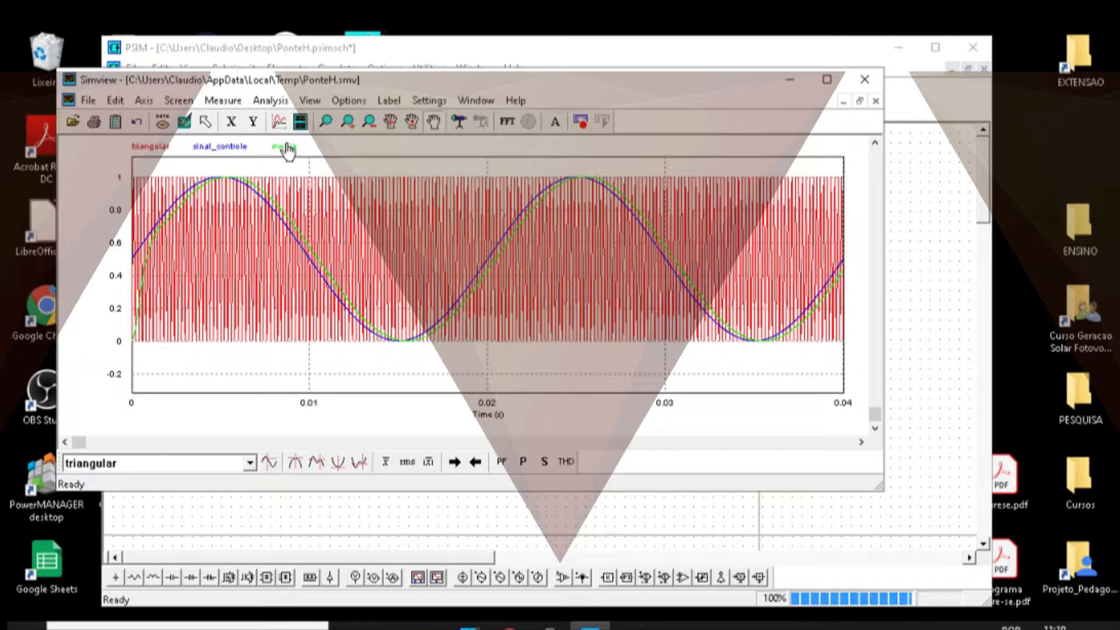
# - Change the media curve's colour to dark green in the graph and close the waveform viewer
pyautogui.doubleClick(281, 173)
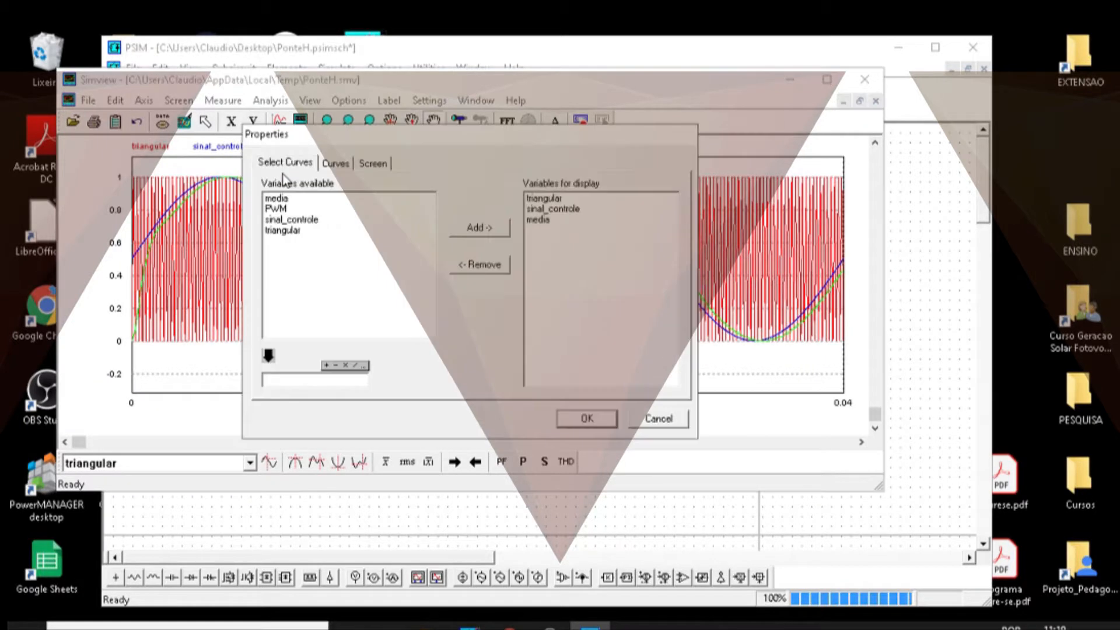
pyautogui.click(343, 164)
pyautogui.click(640, 215)
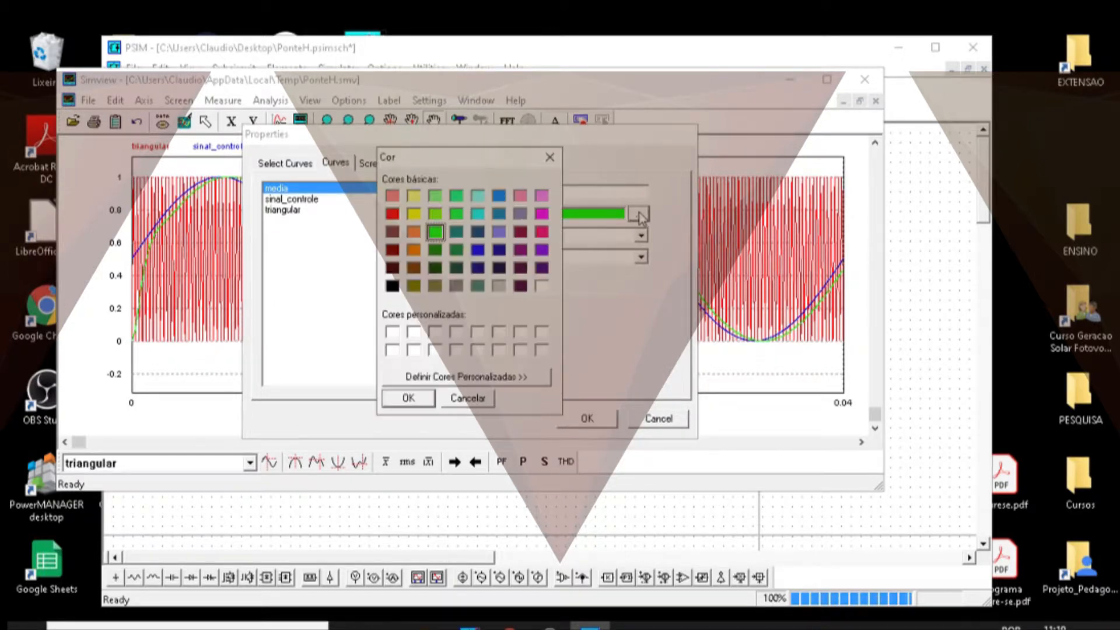
pyautogui.click(436, 269)
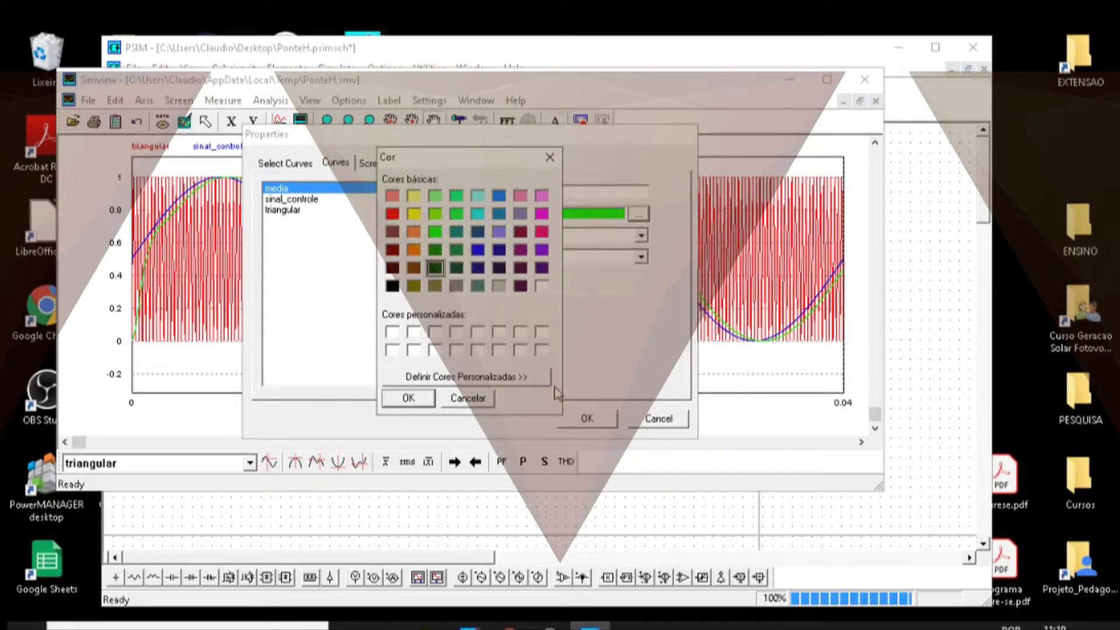
pyautogui.click(418, 399)
pyautogui.click(578, 418)
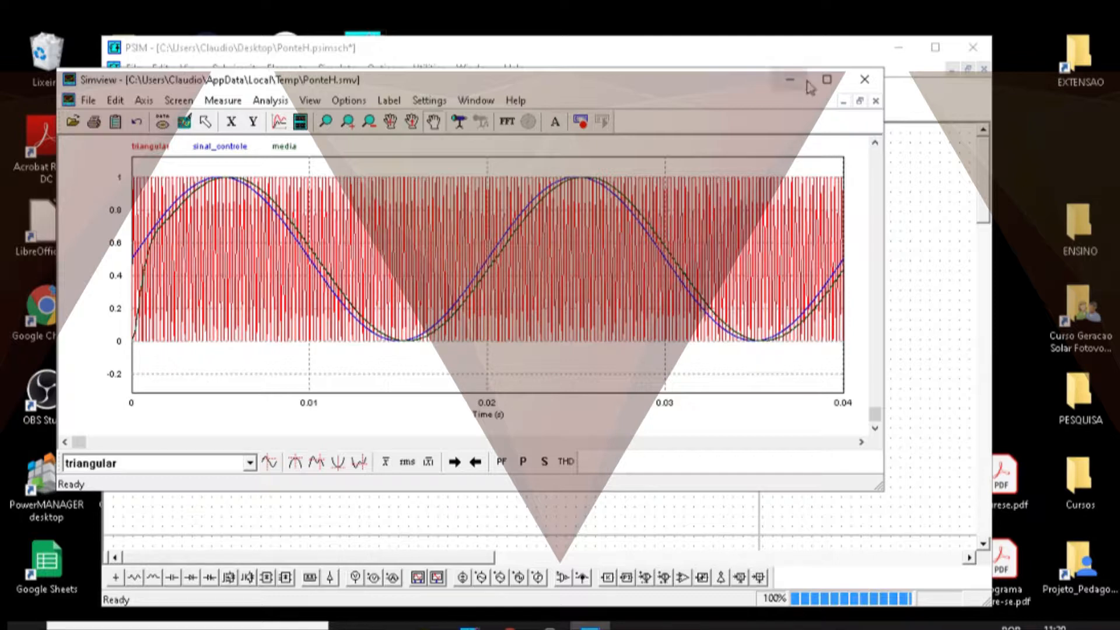
pyautogui.click(865, 79)
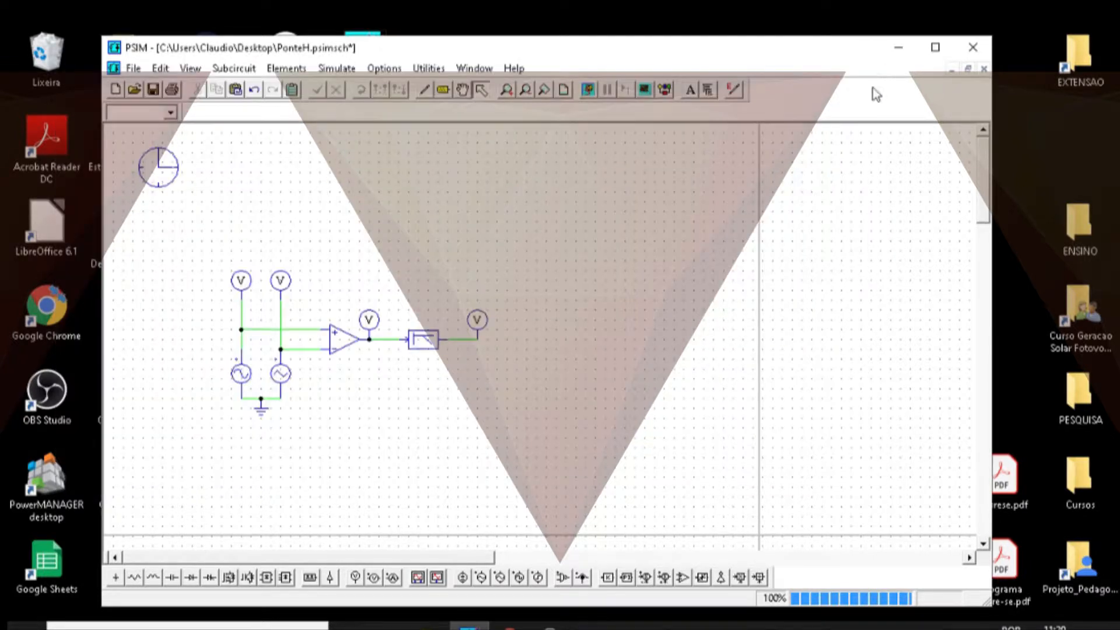
# - Delete the low-pass filter with its output probe, plus the voltage probe and leftover wire at the comparator output
pyautogui.moveTo(542, 397); pyautogui.dragTo(388, 286)
pyautogui.press('Delete')
pyautogui.click(368, 321)
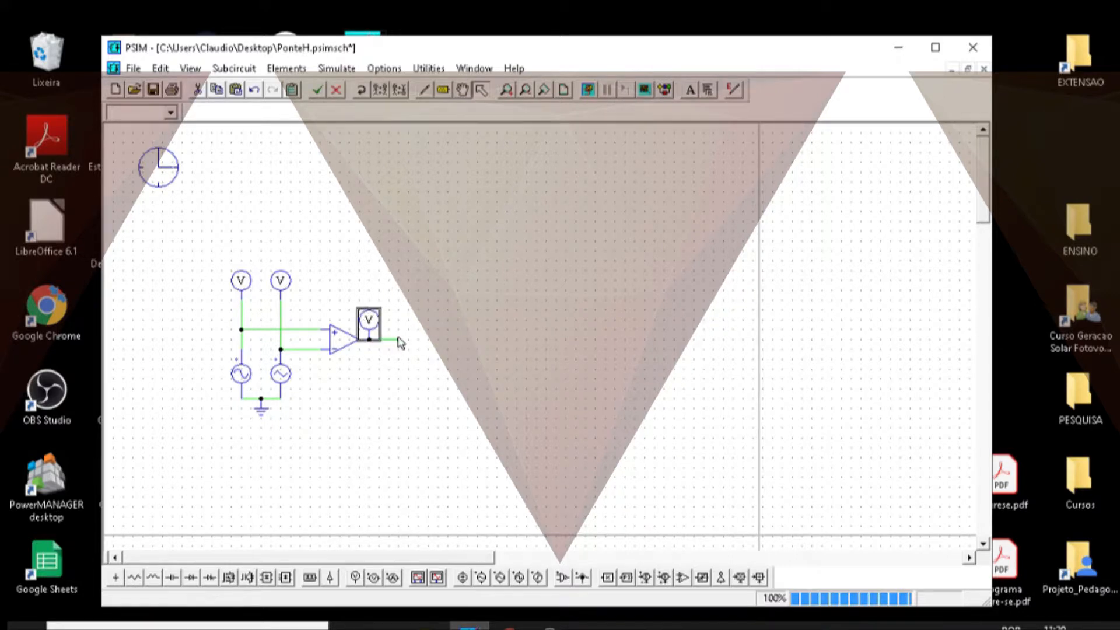
pyautogui.press('Delete')
pyautogui.click(397, 340)
pyautogui.press('Delete')
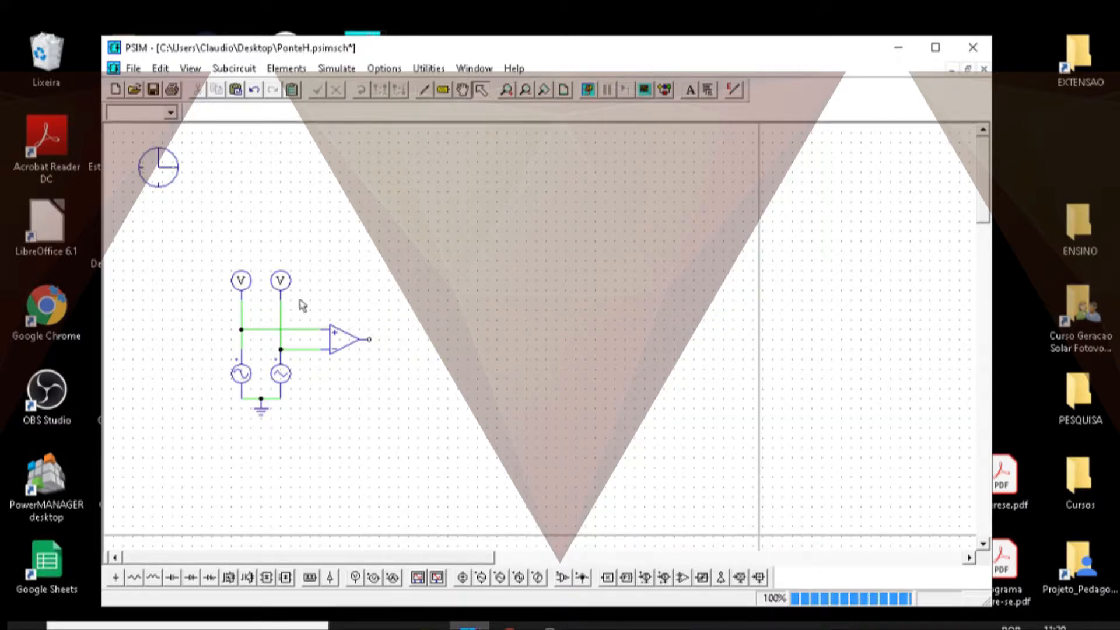
# - Delete the two voltage probes above the signal sources and their leftover wire stubs
pyautogui.moveTo(233, 257); pyautogui.dragTo(291, 299)
pyautogui.press('Delete')
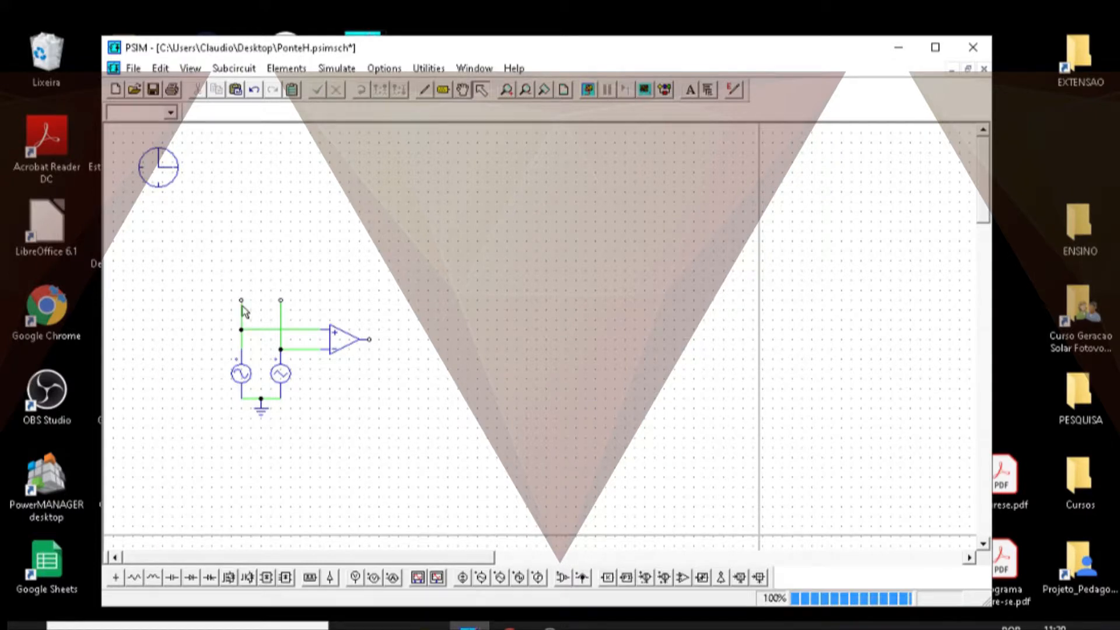
pyautogui.click(241, 312)
pyautogui.press('Delete')
pyautogui.click(283, 316)
pyautogui.press('Delete')
# - Move the comparator slightly closer to the two signal sources
pyautogui.click(342, 336)
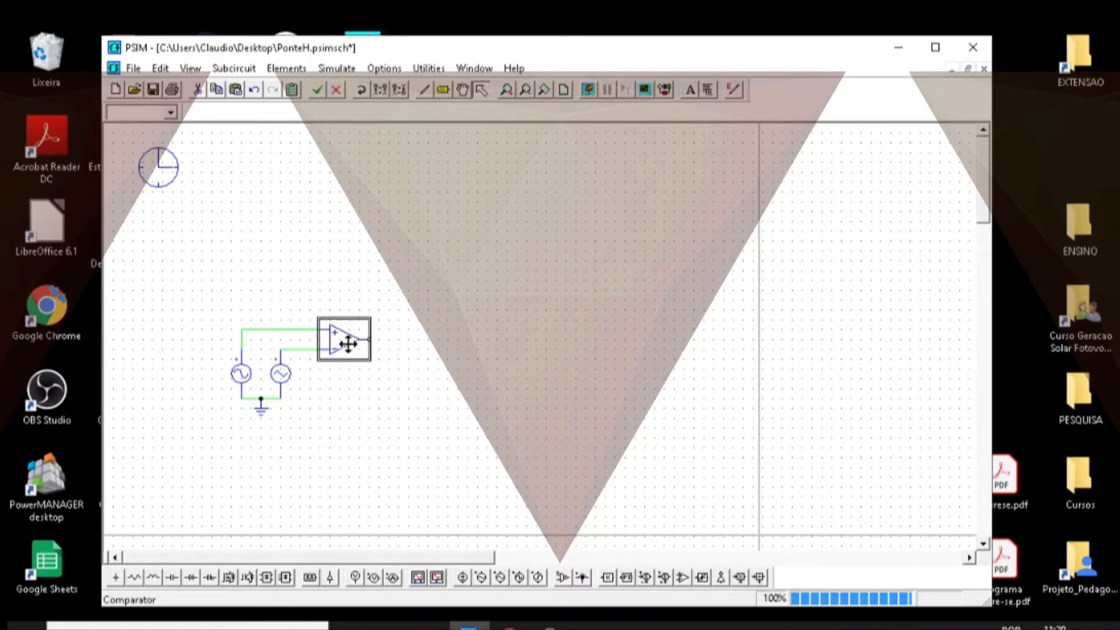
pyautogui.moveTo(348, 344); pyautogui.dragTo(329, 344)
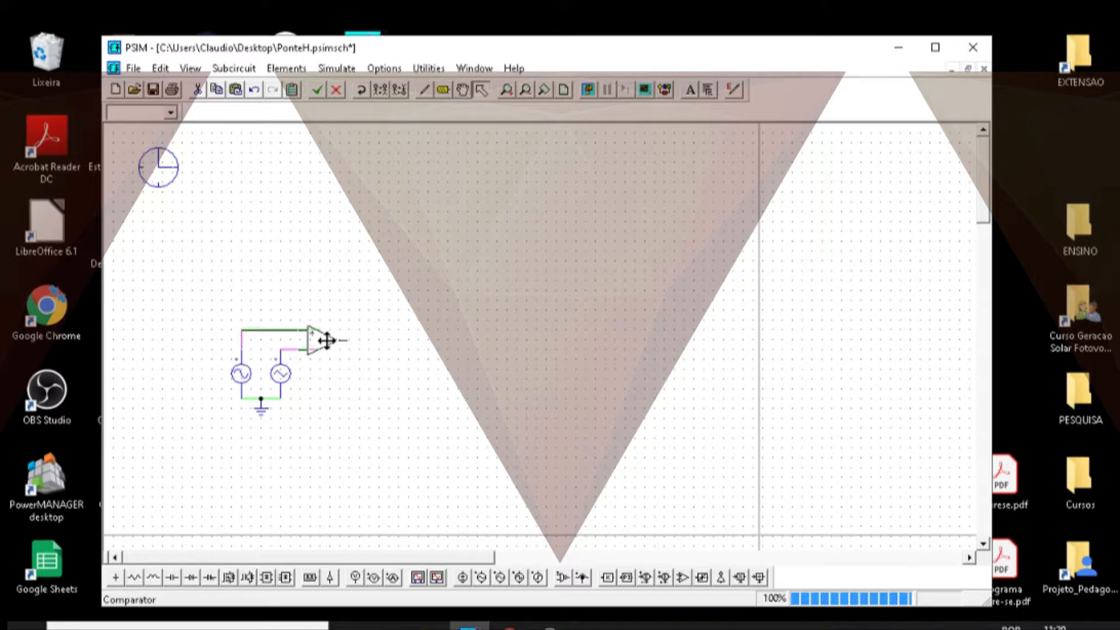
pyautogui.click(454, 386)
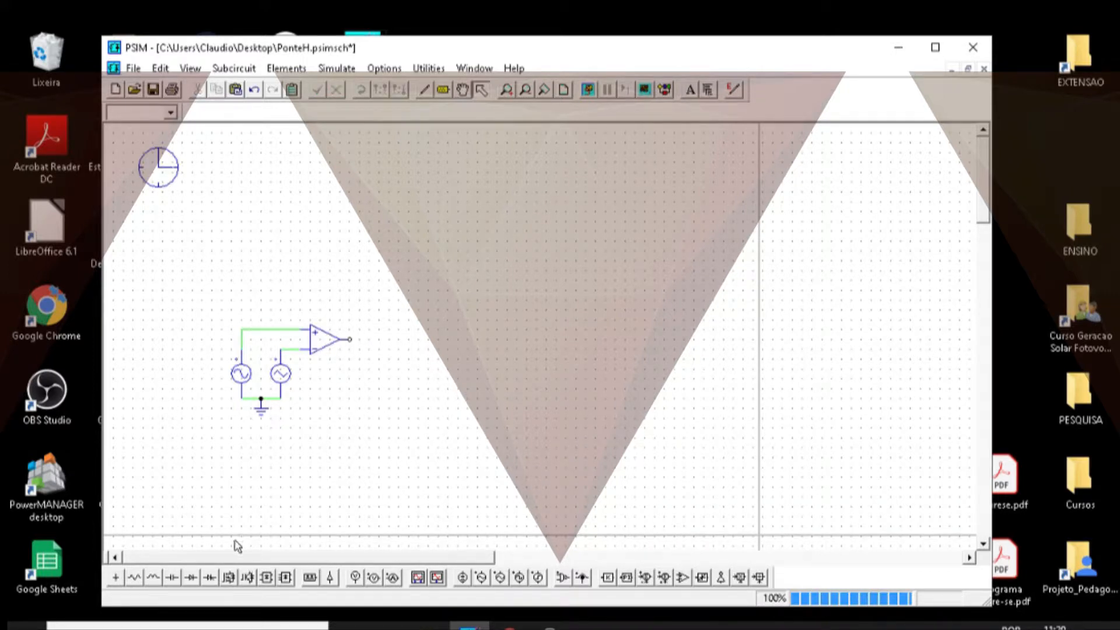
# - Place two MOSFET switches side by side, above and to the right of the comparator
pyautogui.click(227, 577)
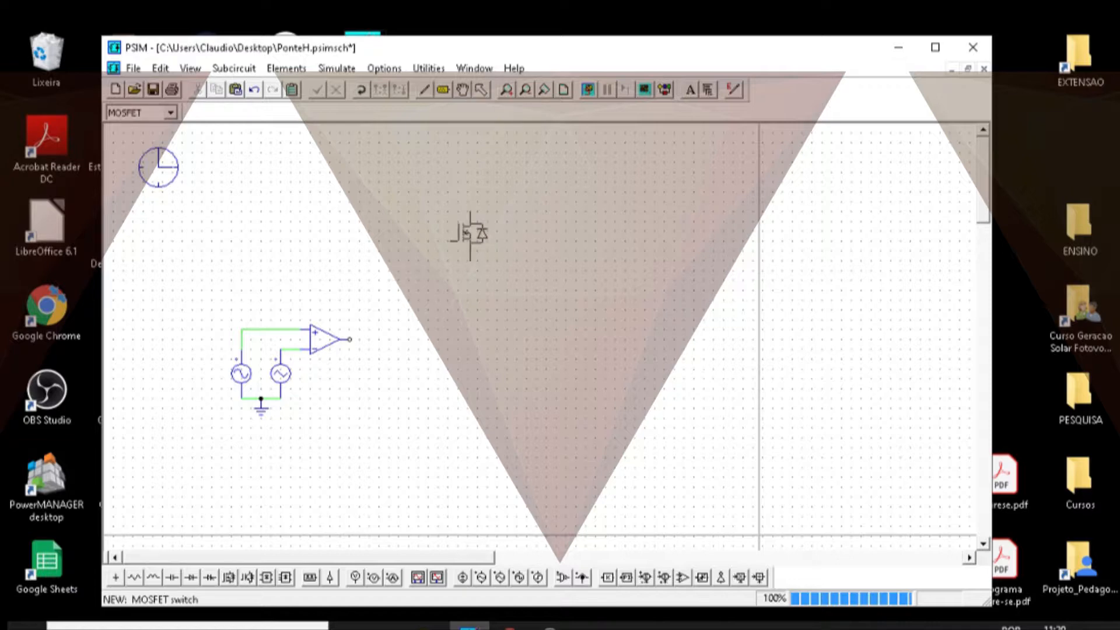
pyautogui.click(467, 236)
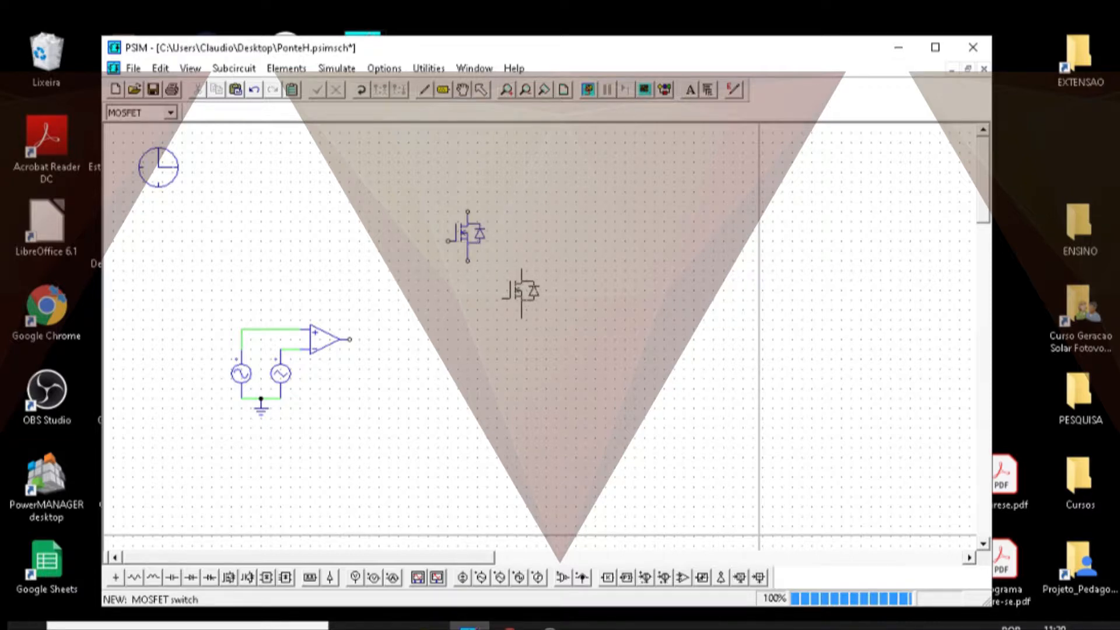
pyautogui.press('Escape')
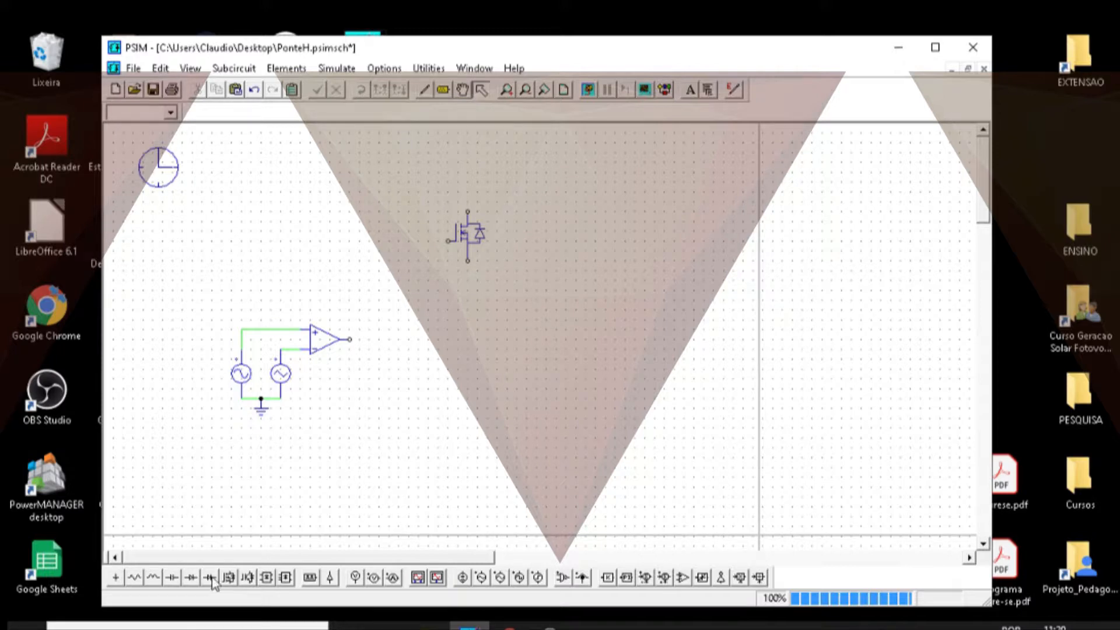
pyautogui.click(229, 578)
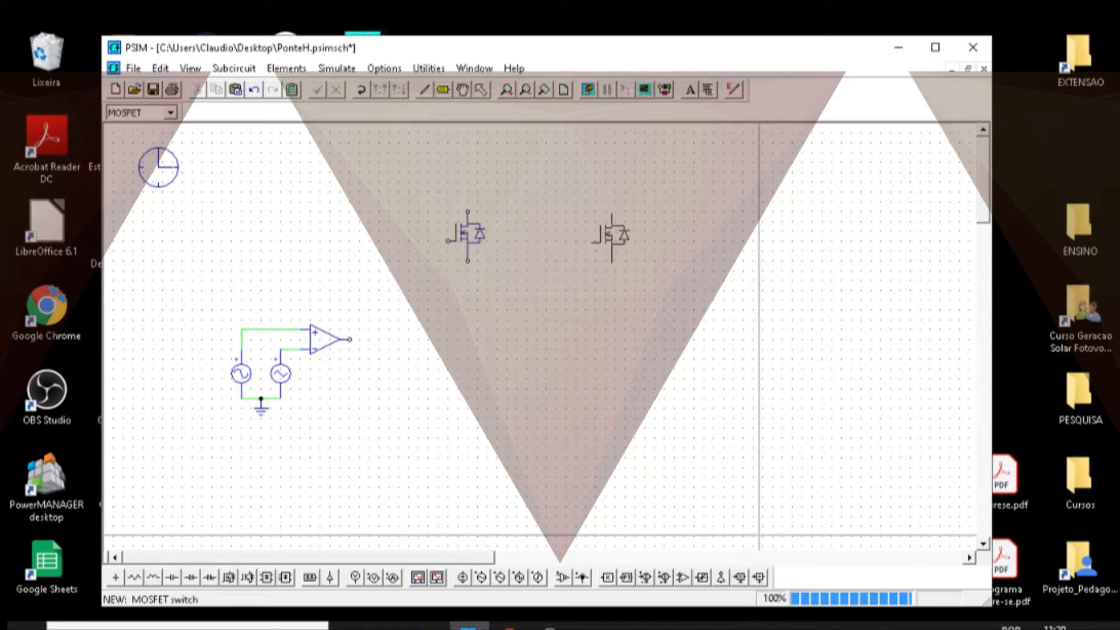
pyautogui.click(605, 236)
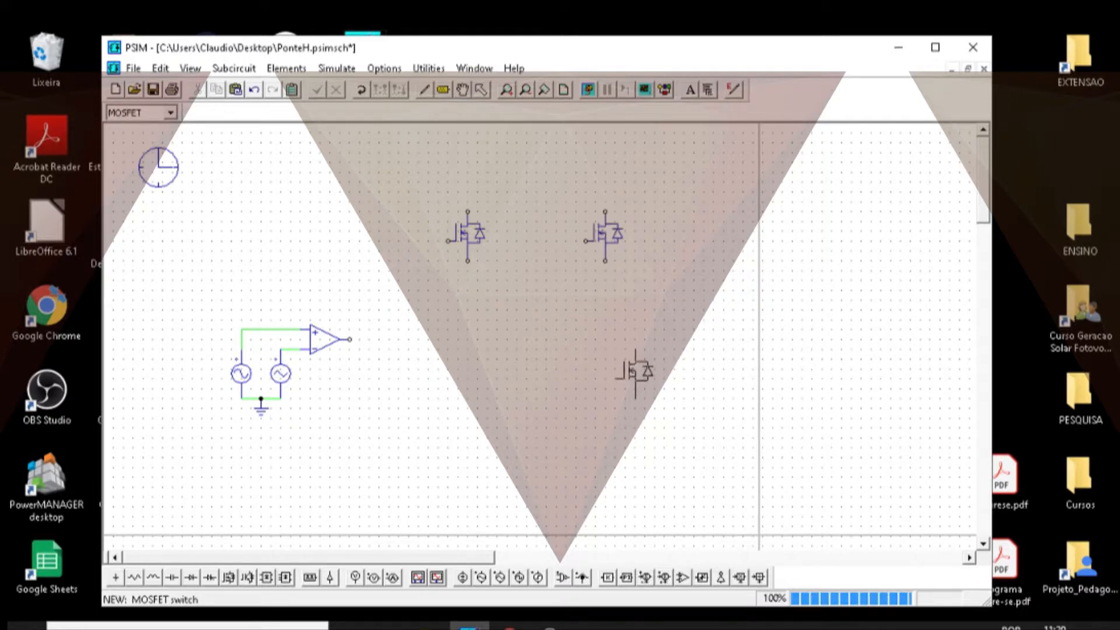
pyautogui.press('Escape')
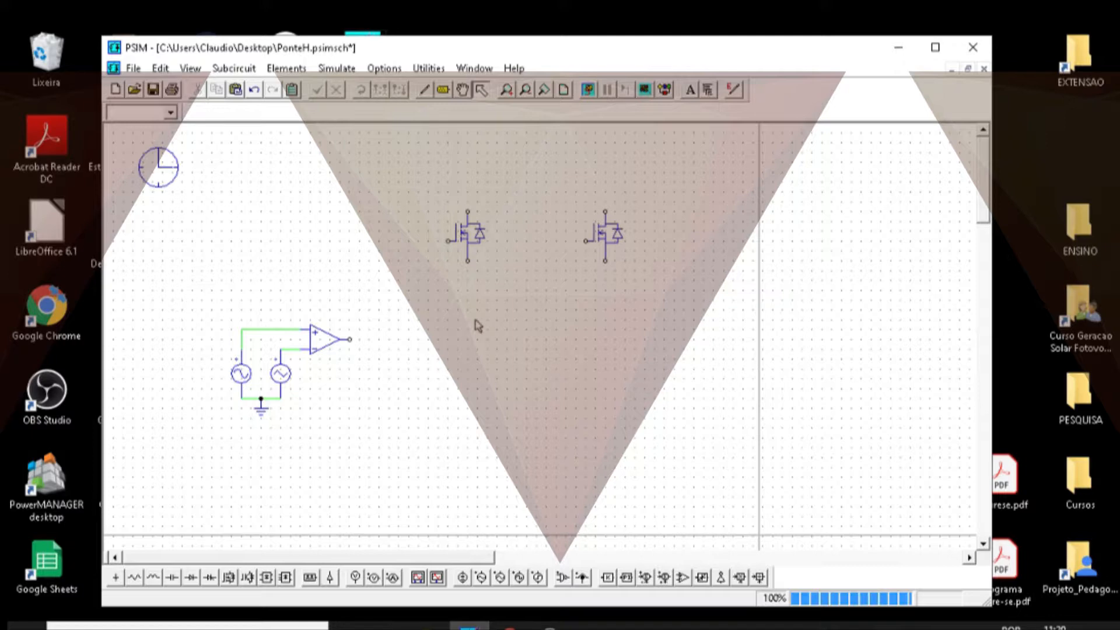
# - Cut the MOSFET pair and paste it twice, one pair above the other, to form a two-by-two arrangement
pyautogui.moveTo(724, 326); pyautogui.dragTo(429, 172)
pyautogui.press('Delete')
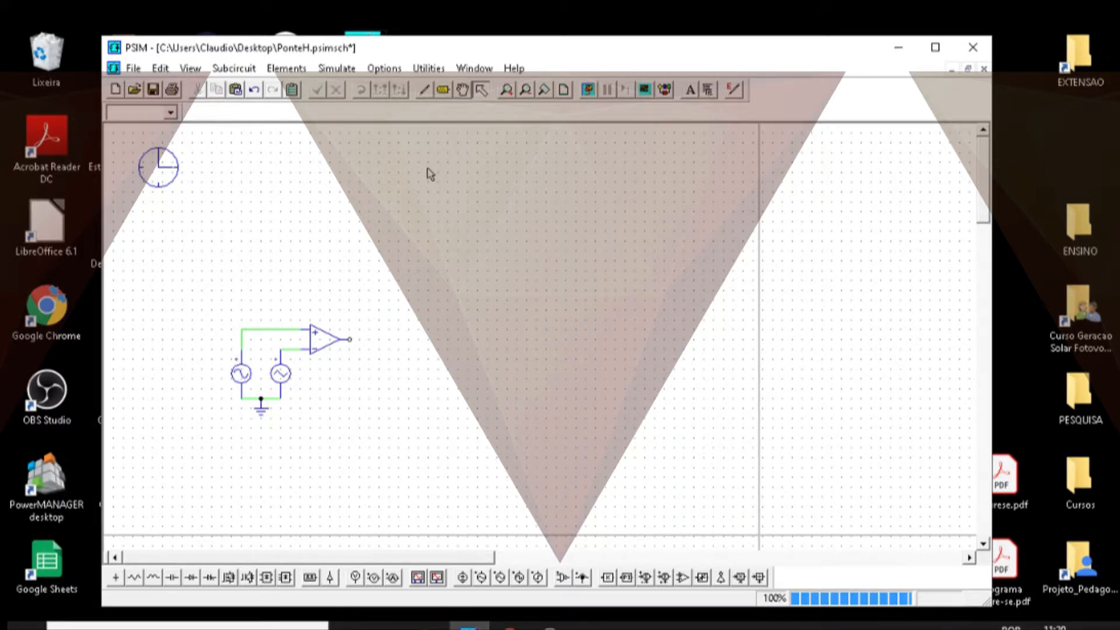
pyautogui.hotkey('ctrl', 'v')
pyautogui.click(534, 239)
pyautogui.hotkey('ctrl', 'v')
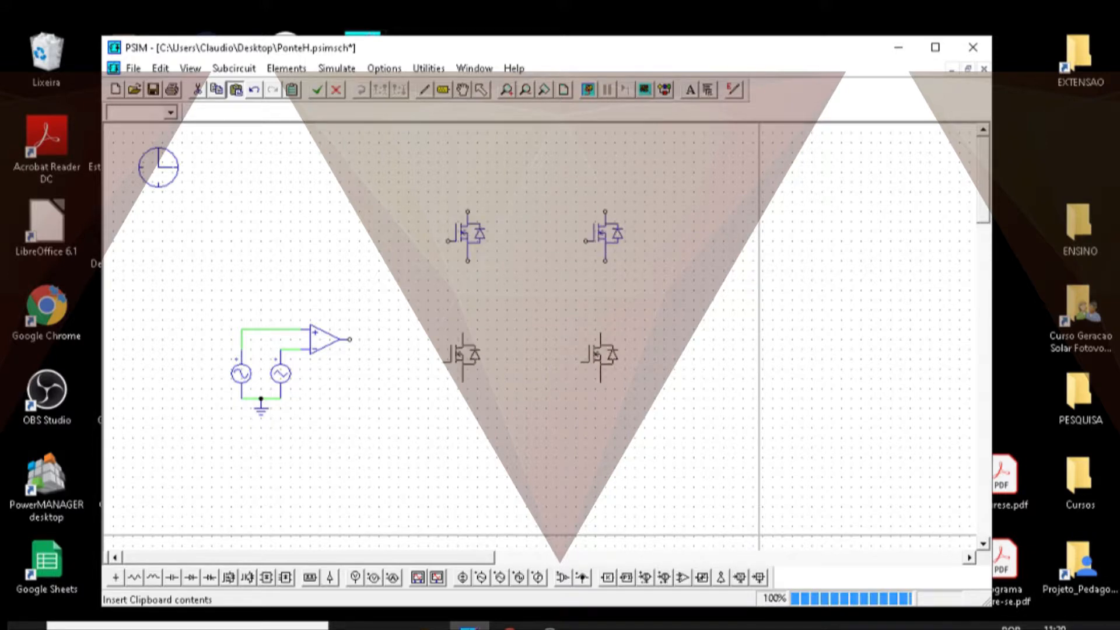
pyautogui.click(536, 343)
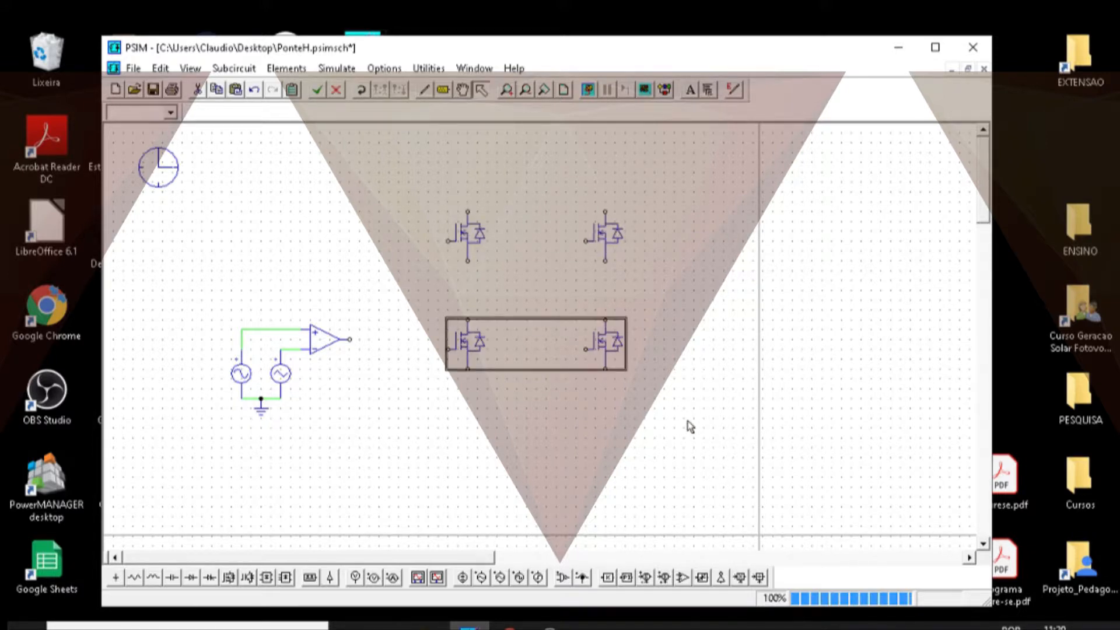
pyautogui.click(767, 399)
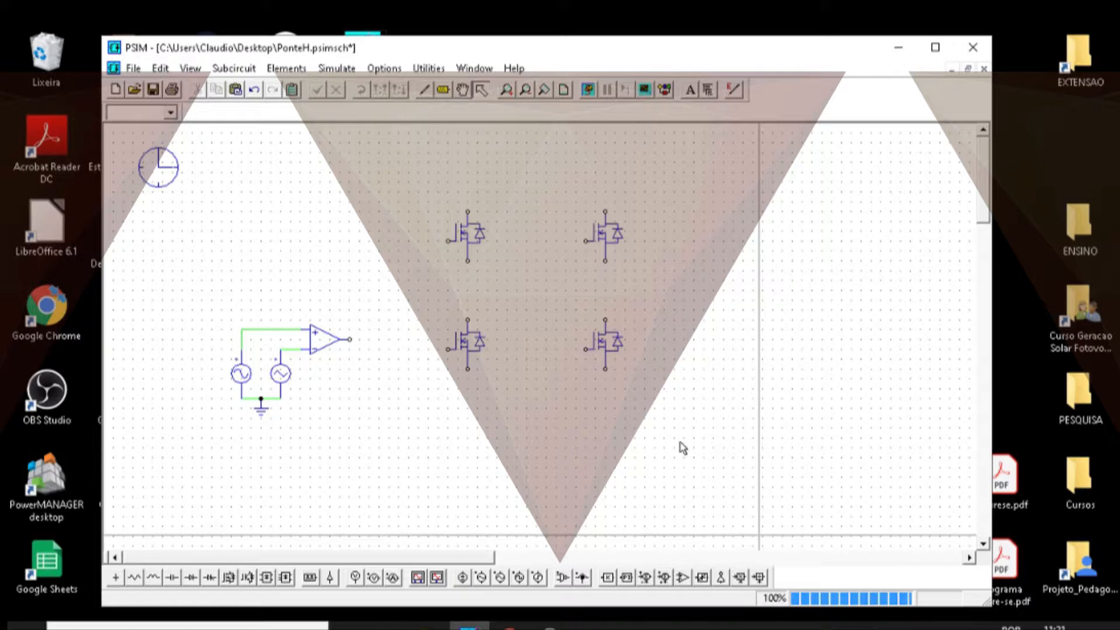
# - Wire the four MOSFETs into an H-bridge, joining the upper drains, the lower sources and the midpoint of each leg
pyautogui.moveTo(681, 444); pyautogui.dragTo(204, 170)
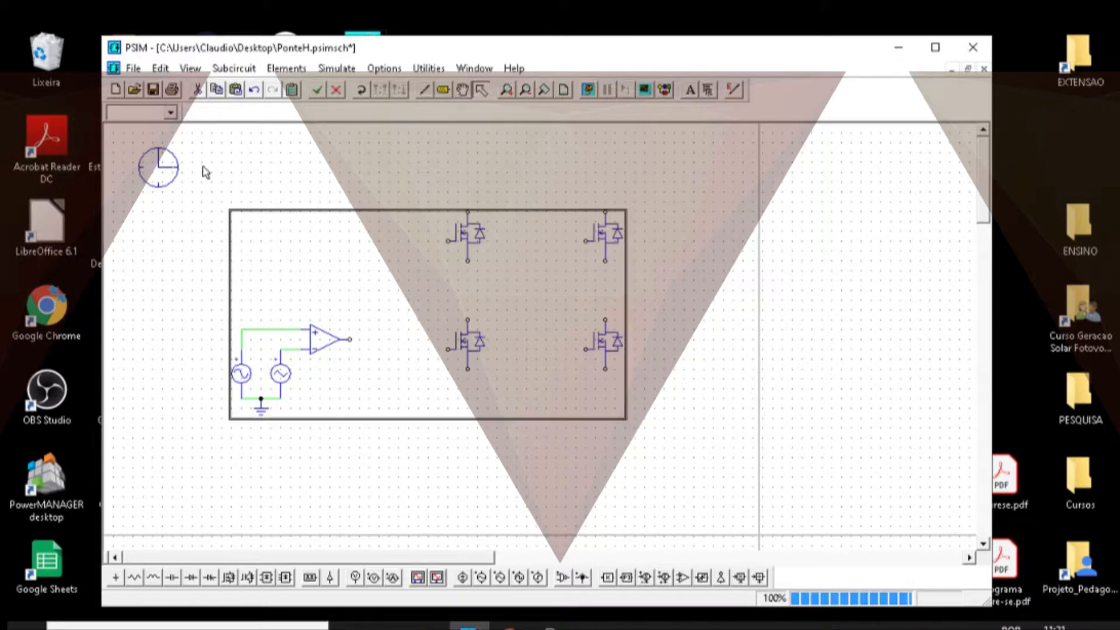
pyautogui.click(766, 363)
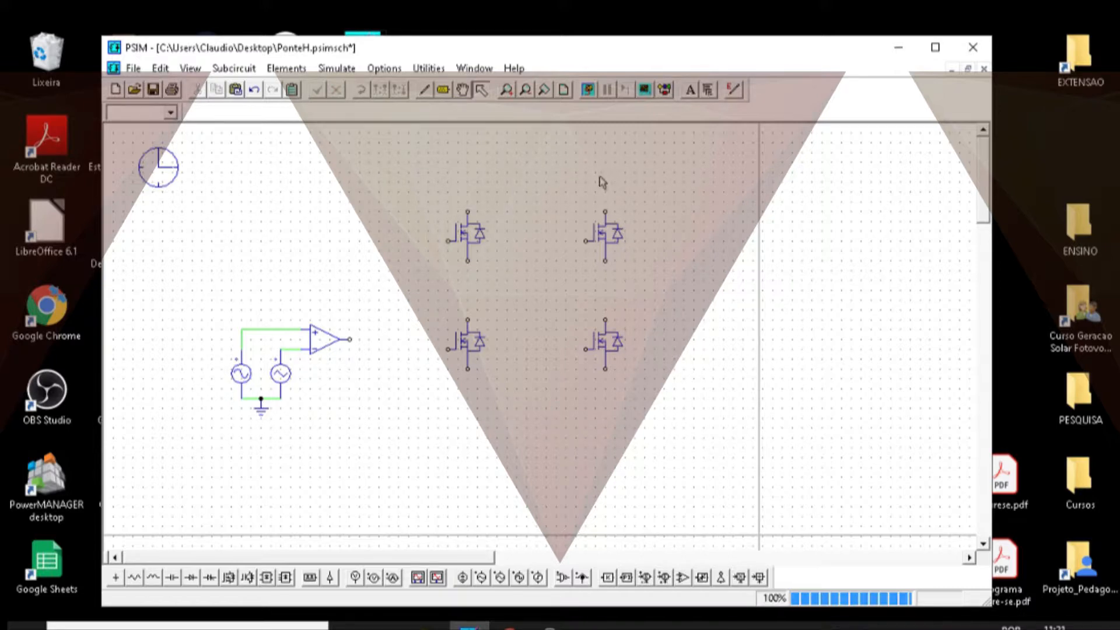
pyautogui.click(425, 90)
pyautogui.moveTo(604, 211)
pyautogui.mouseDown()
pyautogui.moveTo(600, 195)
pyautogui.moveTo(500, 183)
pyautogui.moveTo(465, 186)
pyautogui.moveTo(467, 210)
pyautogui.mouseUp()
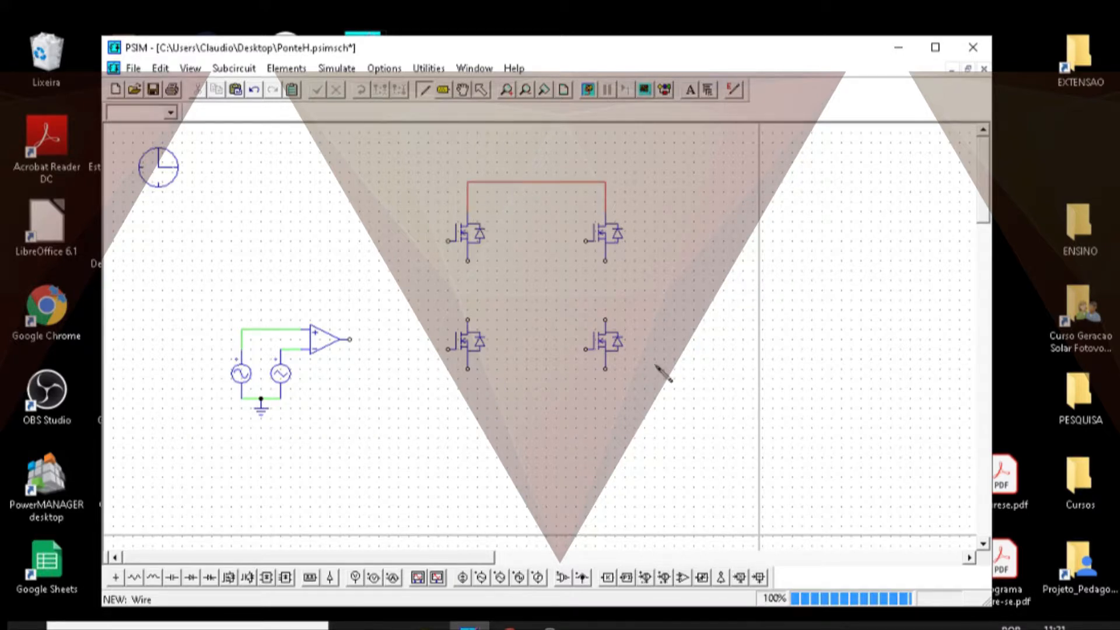
pyautogui.moveTo(605, 370)
pyautogui.mouseDown()
pyautogui.moveTo(605, 382)
pyautogui.moveTo(550, 387)
pyautogui.moveTo(482, 378)
pyautogui.moveTo(655, 375)
pyautogui.moveTo(547, 405)
pyautogui.moveTo(475, 400)
pyautogui.moveTo(467, 369)
pyautogui.mouseUp()
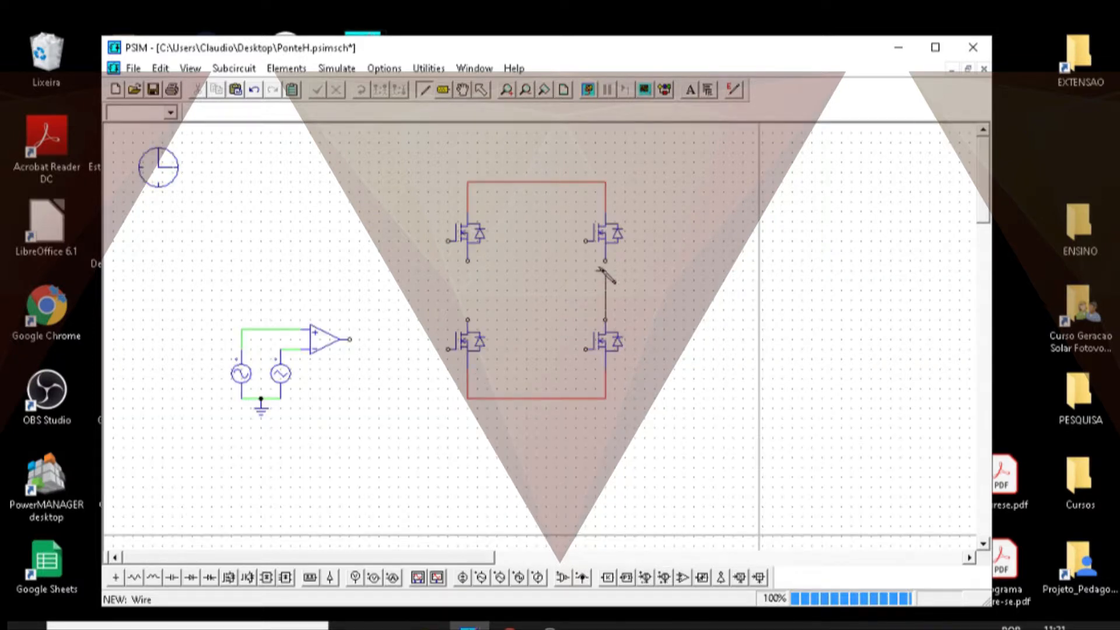
pyautogui.moveTo(605, 319); pyautogui.dragTo(605, 261)
pyautogui.moveTo(467, 320); pyautogui.dragTo(467, 261)
pyautogui.press('Escape')
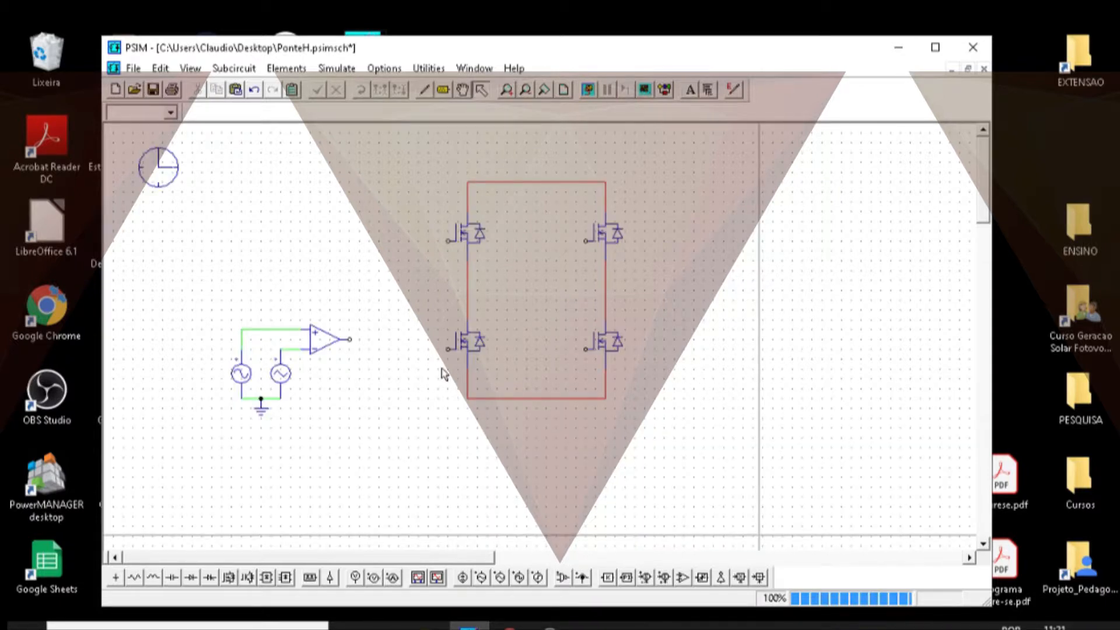
# - Move the PWM generator circuit down and slightly right, leaving room for a source beside the bridge
pyautogui.moveTo(392, 424); pyautogui.dragTo(159, 290)
pyautogui.moveTo(313, 368); pyautogui.dragTo(339, 379)
pyautogui.click(497, 496)
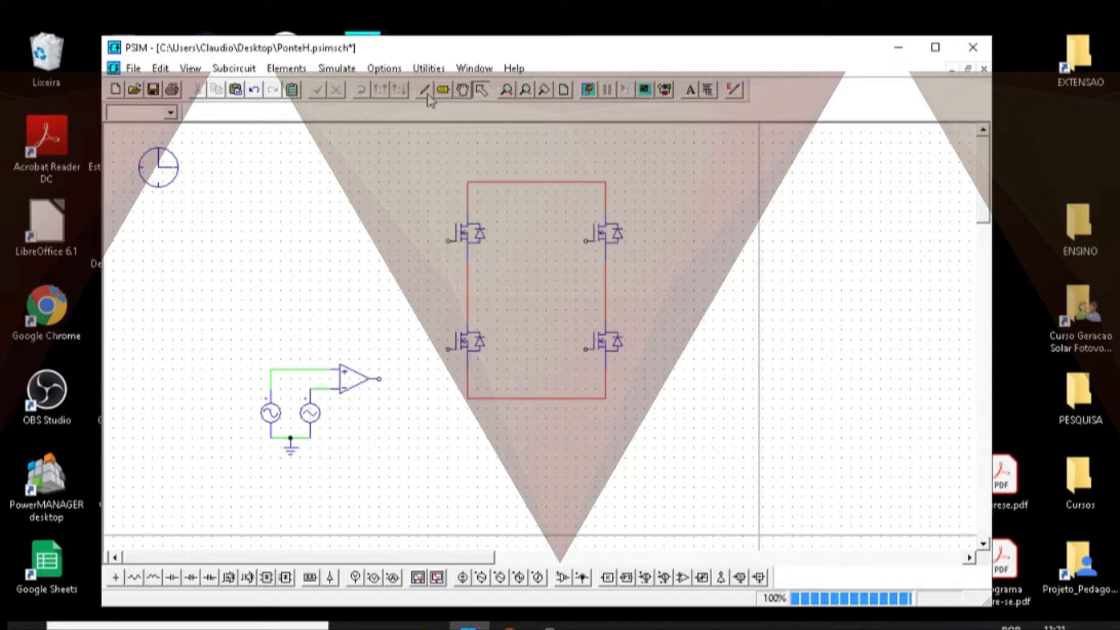
pyautogui.moveTo(412, 470); pyautogui.dragTo(245, 343)
pyautogui.moveTo(357, 380); pyautogui.dragTo(338, 380)
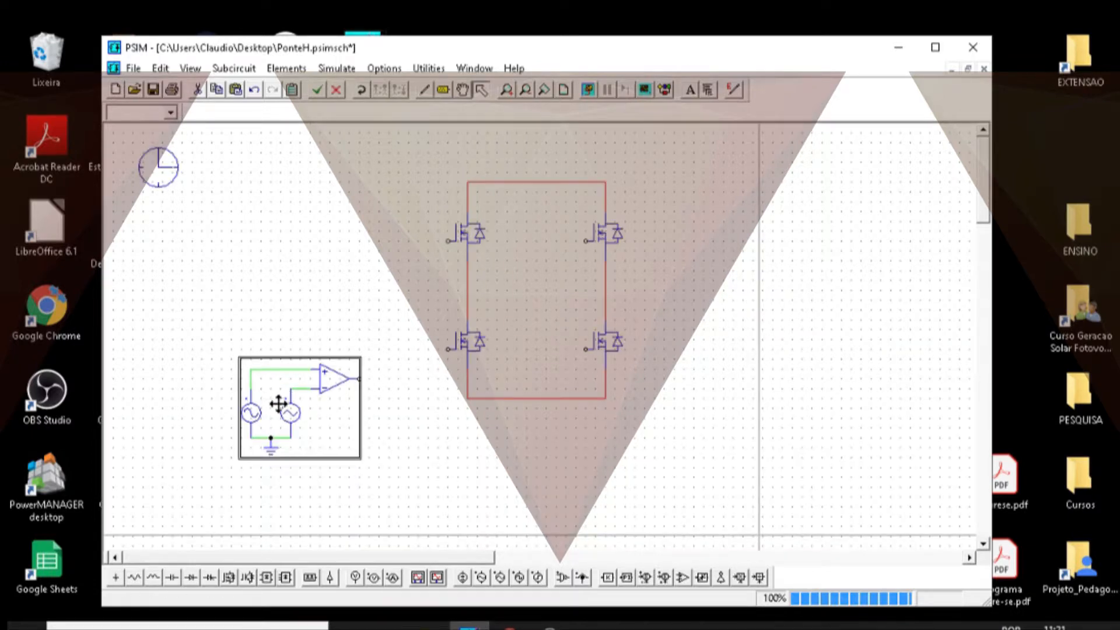
pyautogui.click(429, 512)
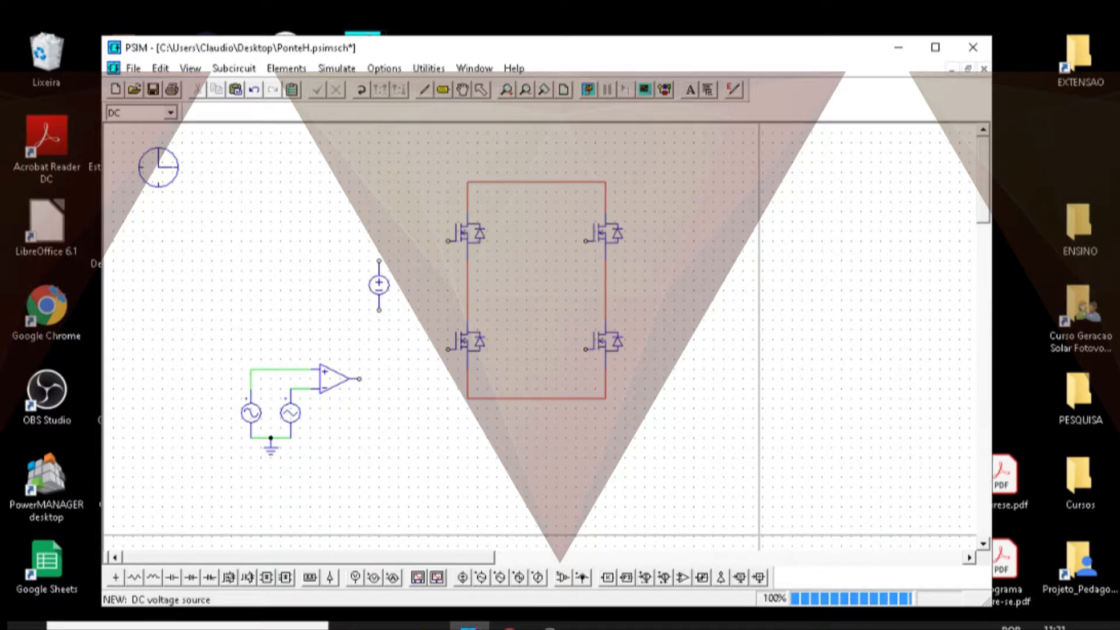
# - Place a DC voltage source beside the H-bridge and wire it to the bridge's upper and lower rails
pyautogui.click(379, 284)
pyautogui.press('Escape')
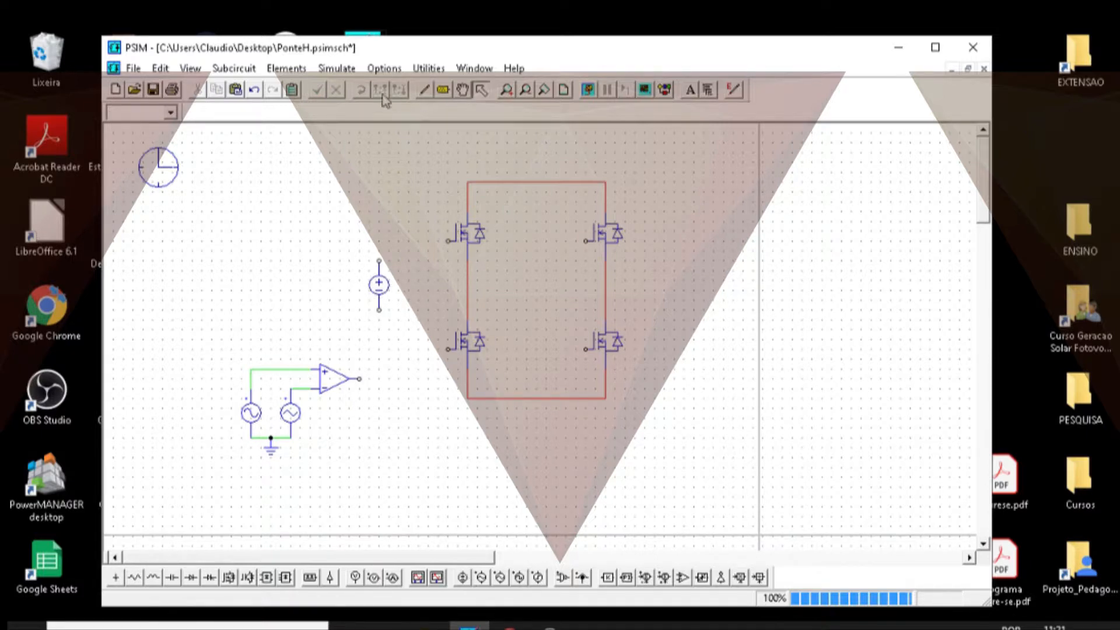
pyautogui.click(424, 92)
pyautogui.moveTo(379, 260); pyautogui.dragTo(467, 182)
pyautogui.moveTo(466, 400)
pyautogui.mouseDown()
pyautogui.moveTo(450, 400)
pyautogui.moveTo(380, 310)
pyautogui.mouseUp()
pyautogui.press('Escape')
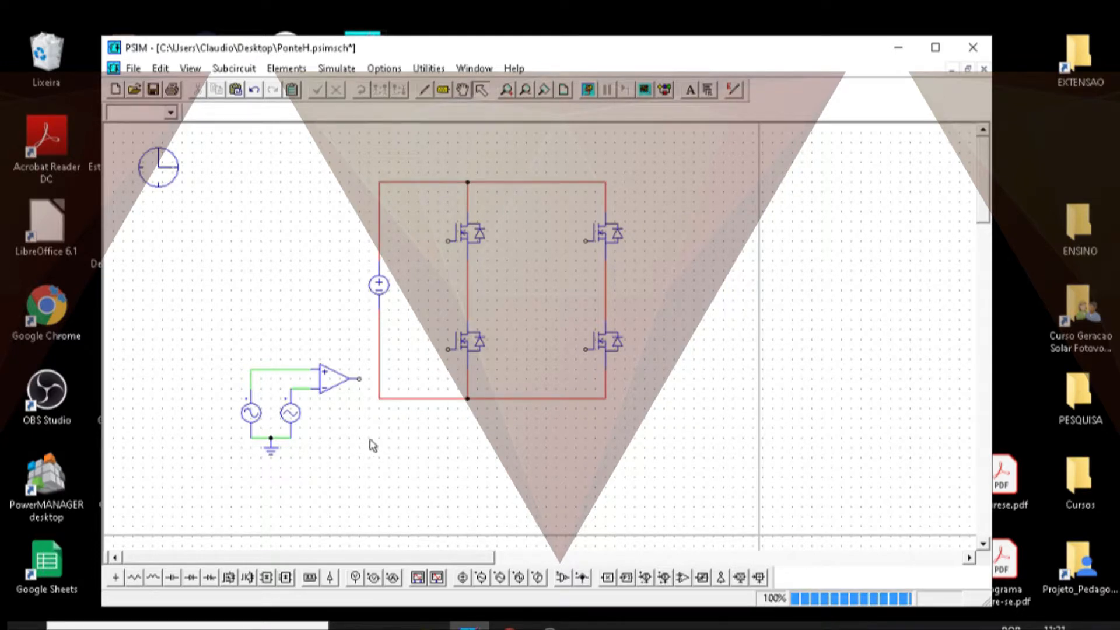
# - Move the PWM generator circuit up and slightly left, next to the DC voltage source
pyautogui.moveTo(374, 496); pyautogui.dragTo(235, 332)
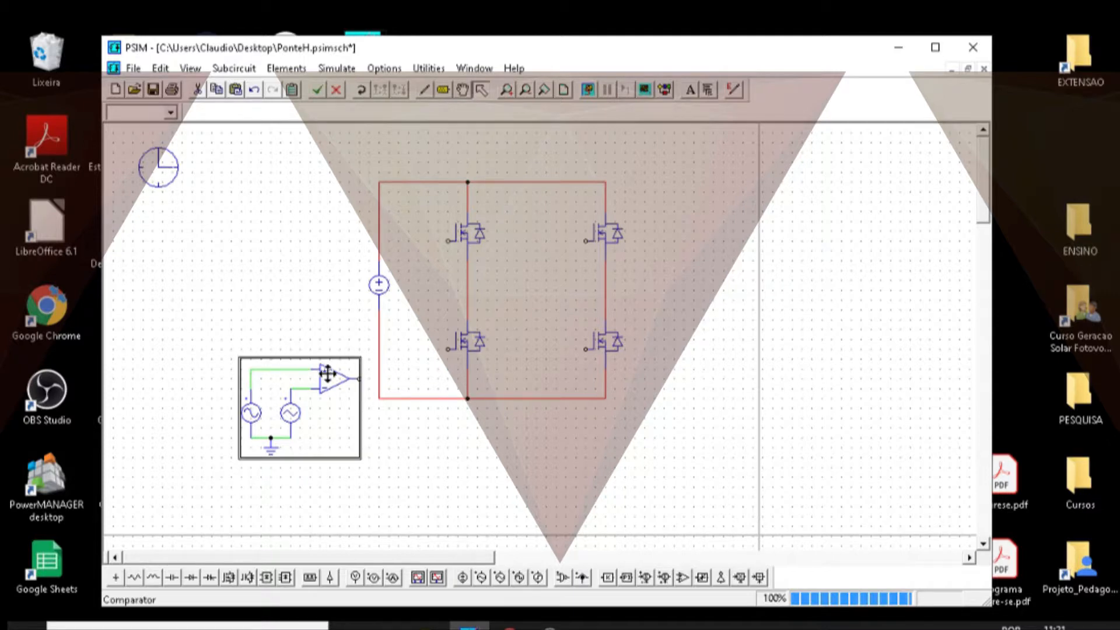
pyautogui.moveTo(325, 370); pyautogui.dragTo(329, 330)
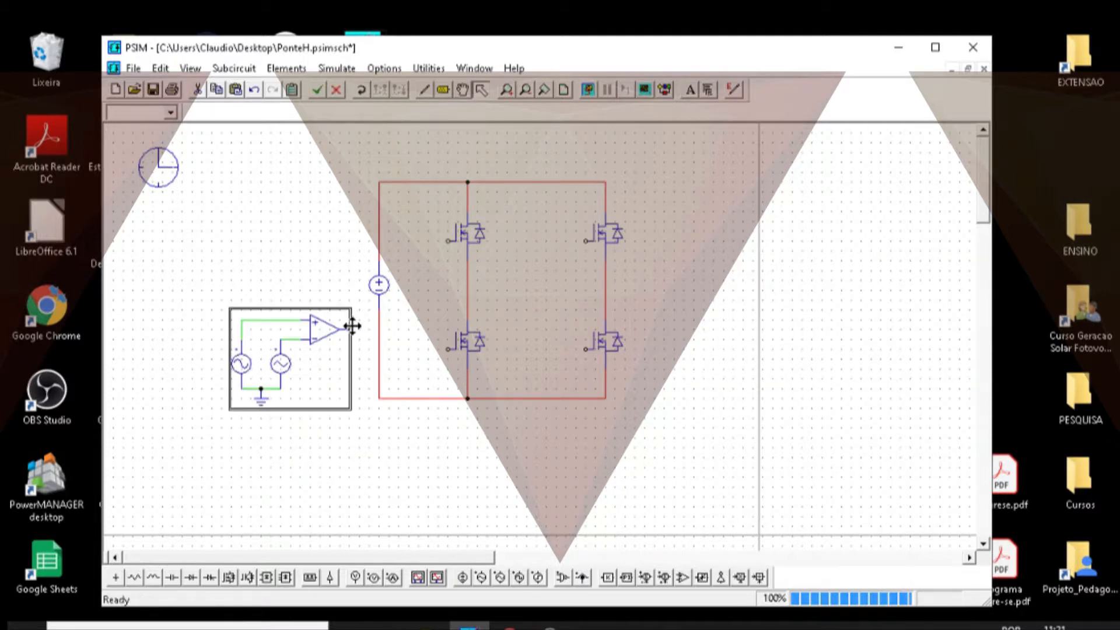
# - Check the DC voltage source's parameters and close them without changes
pyautogui.doubleClick(379, 285)
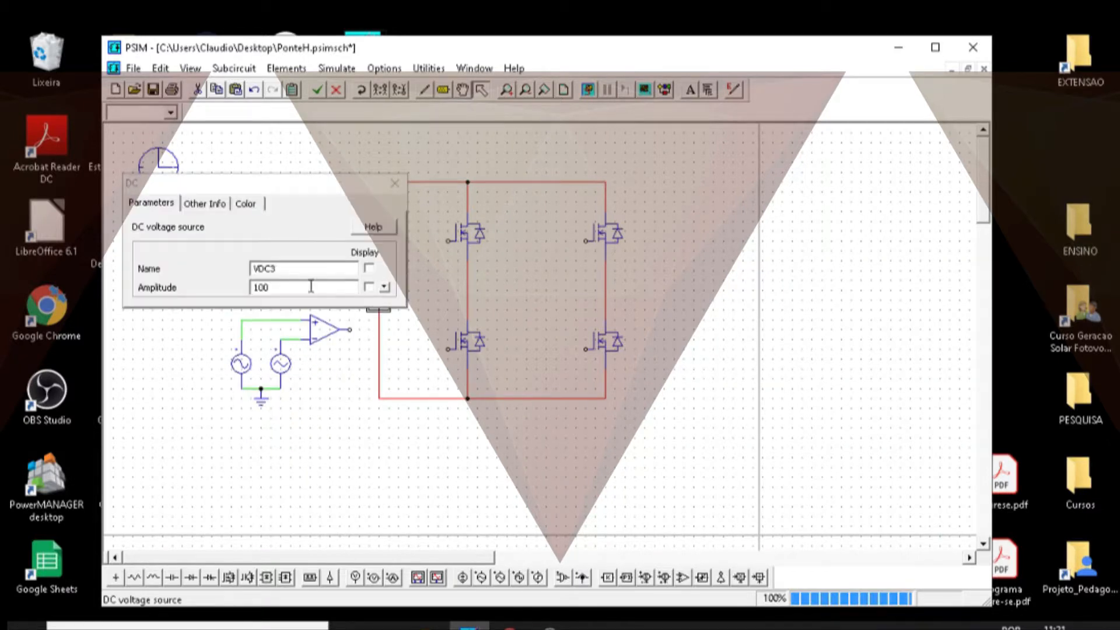
pyautogui.click(395, 183)
pyautogui.click(457, 303)
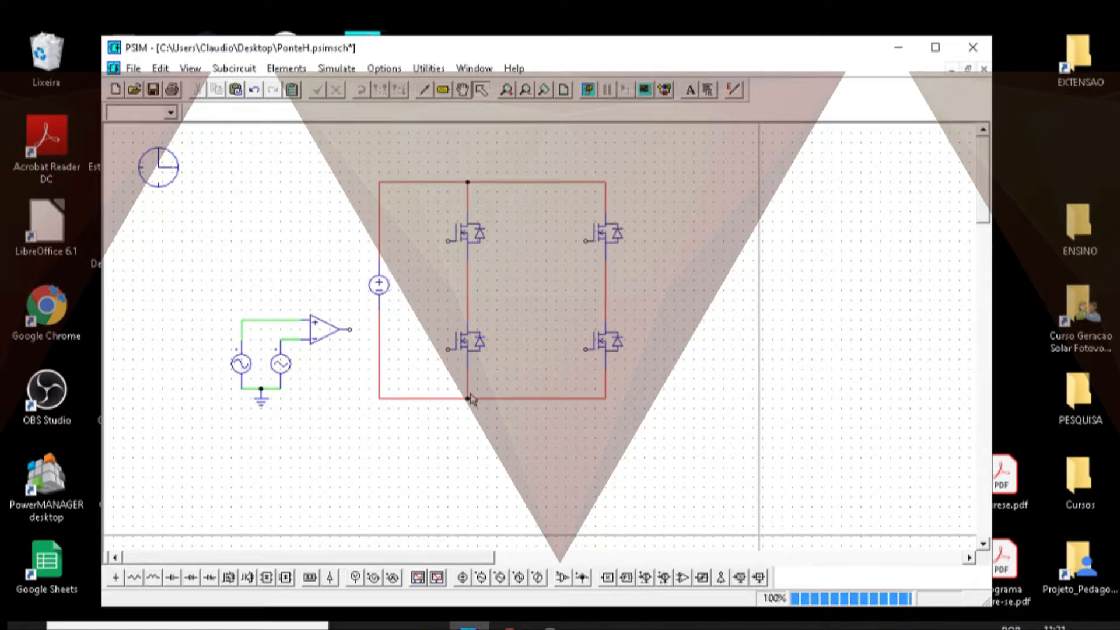
# - Place an on-off switch controller at the gate of each of the four bridge MOSFETs
pyautogui.click(331, 581)
pyautogui.click(448, 259)
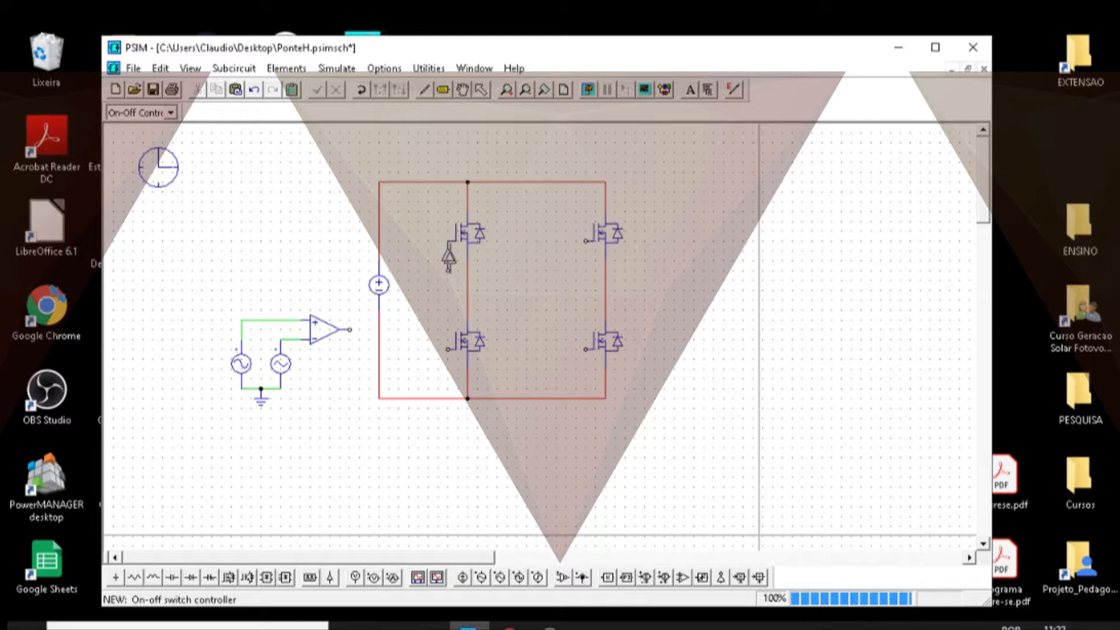
pyautogui.click(585, 258)
pyautogui.click(586, 368)
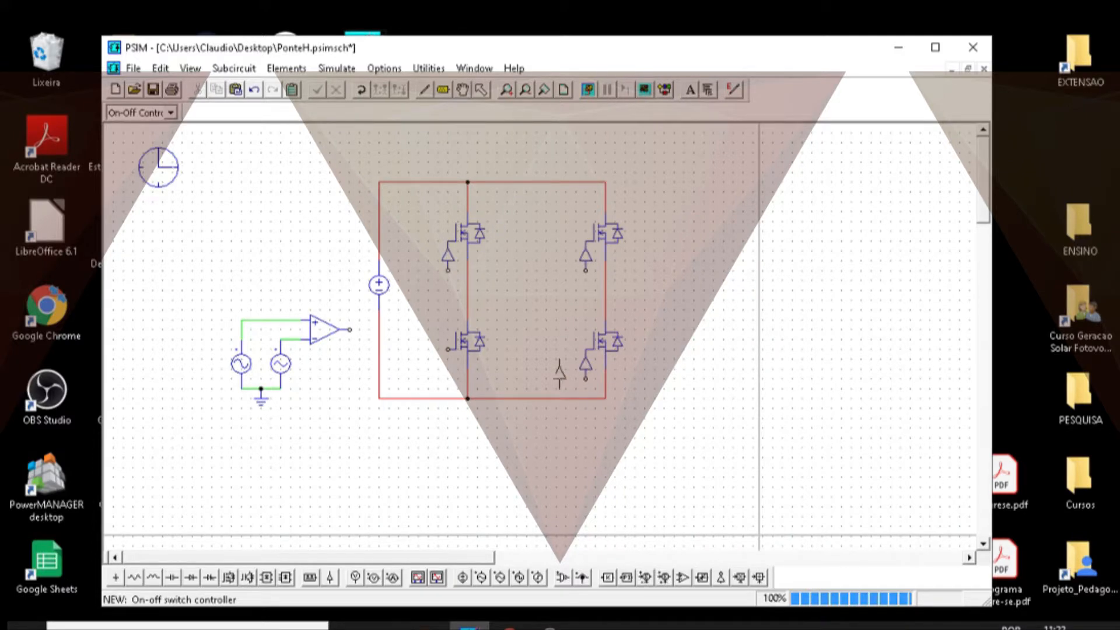
pyautogui.click(448, 368)
pyautogui.press('Escape')
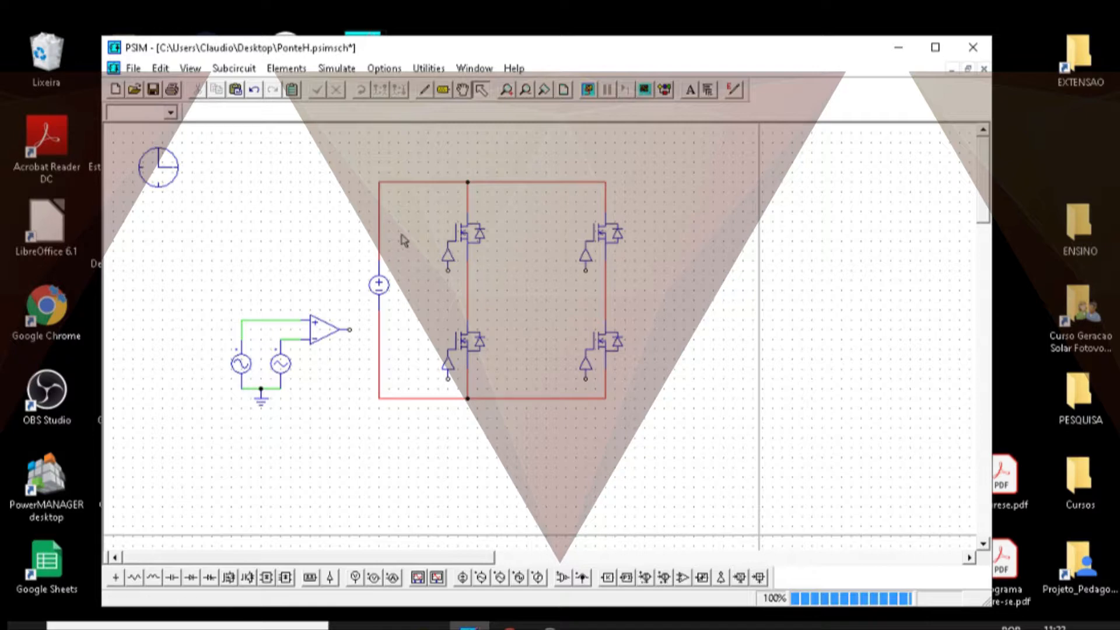
# - Place NOT gates at the inputs of the upper-right and lower-left on-off controllers
pyautogui.click(478, 239)
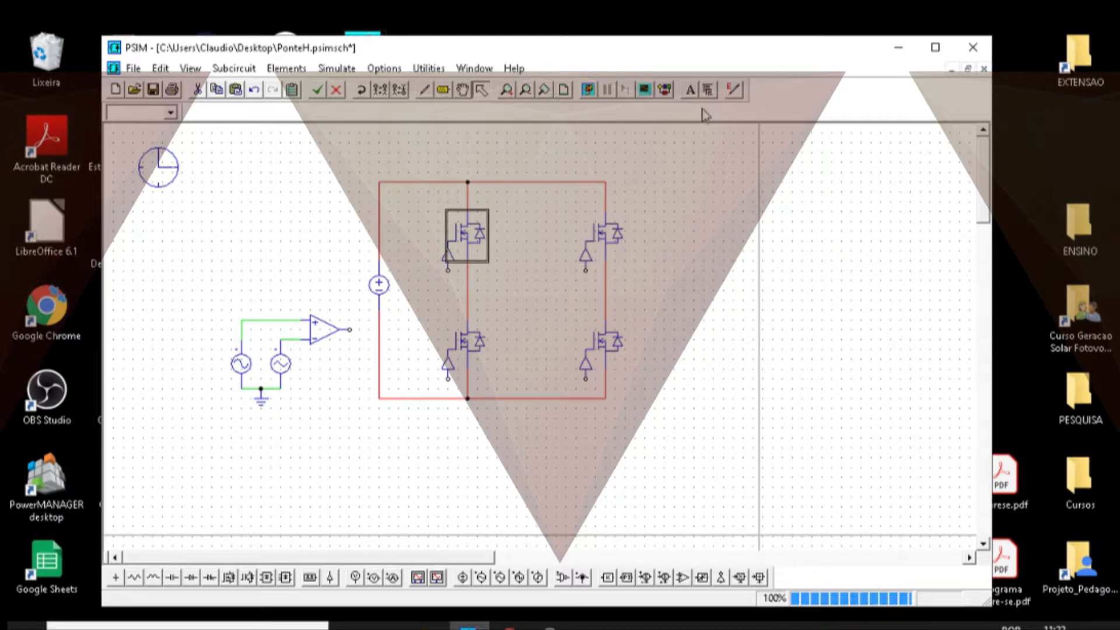
pyautogui.click(528, 285)
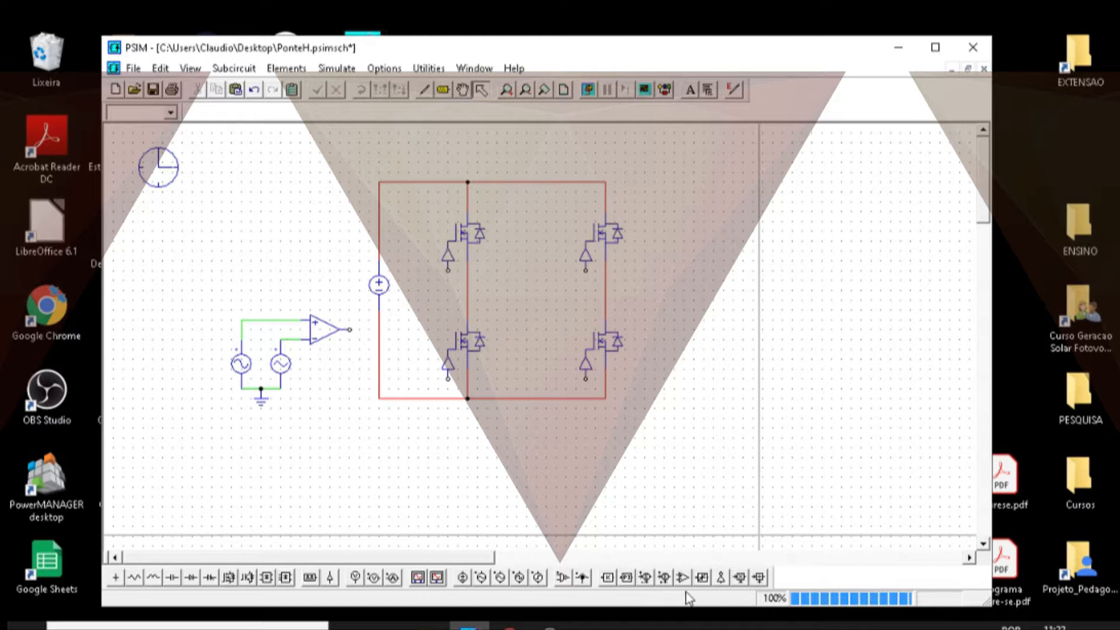
pyautogui.click(721, 578)
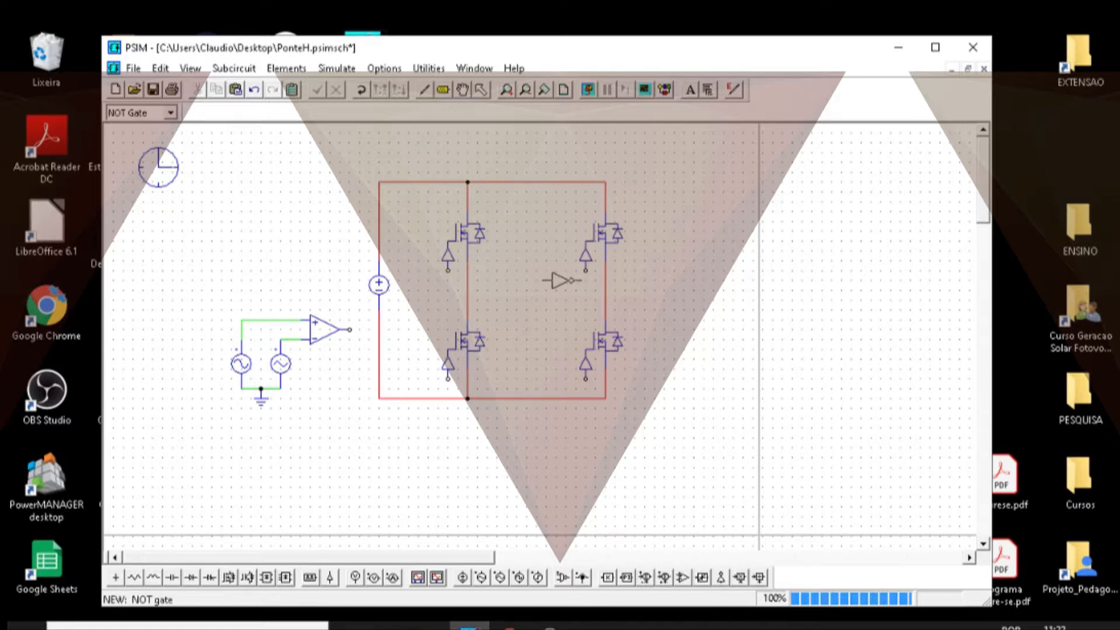
pyautogui.click(561, 270)
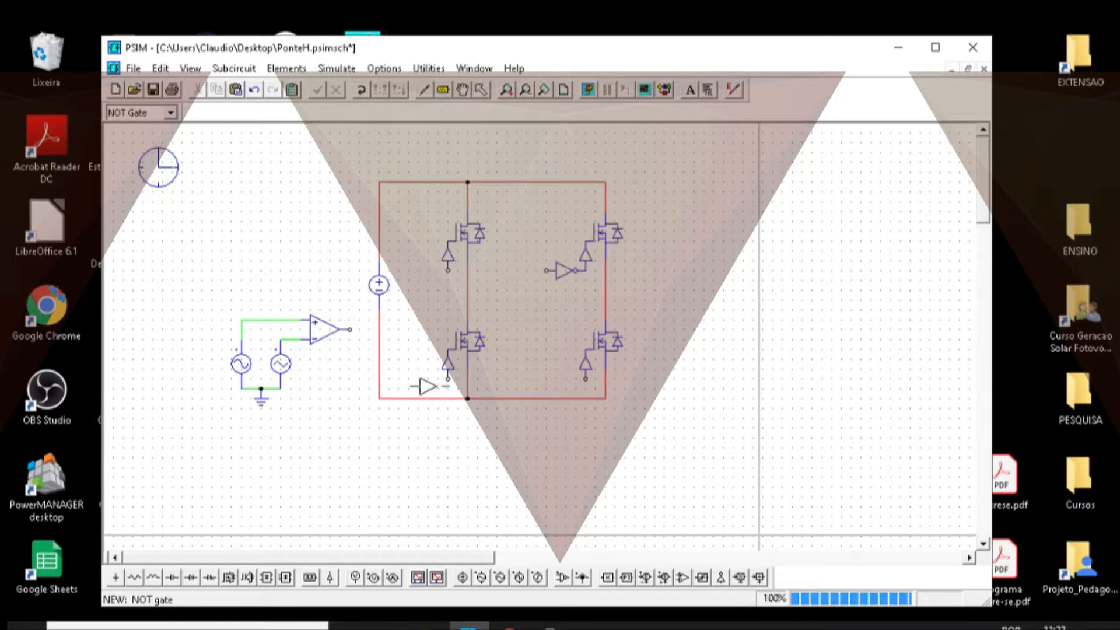
pyautogui.click(425, 379)
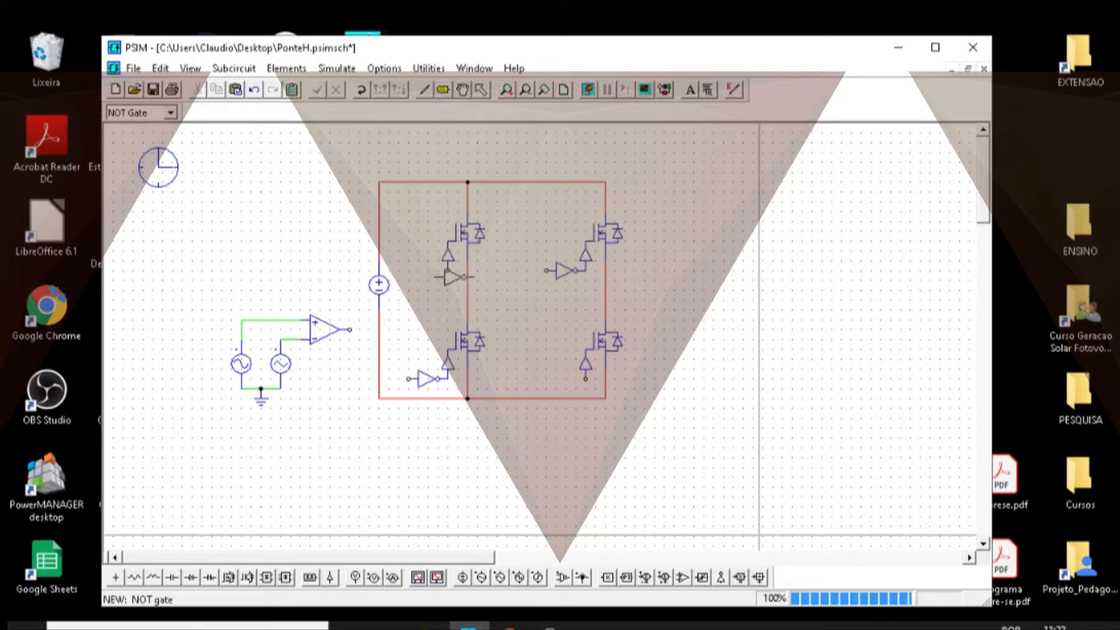
pyautogui.press('Escape')
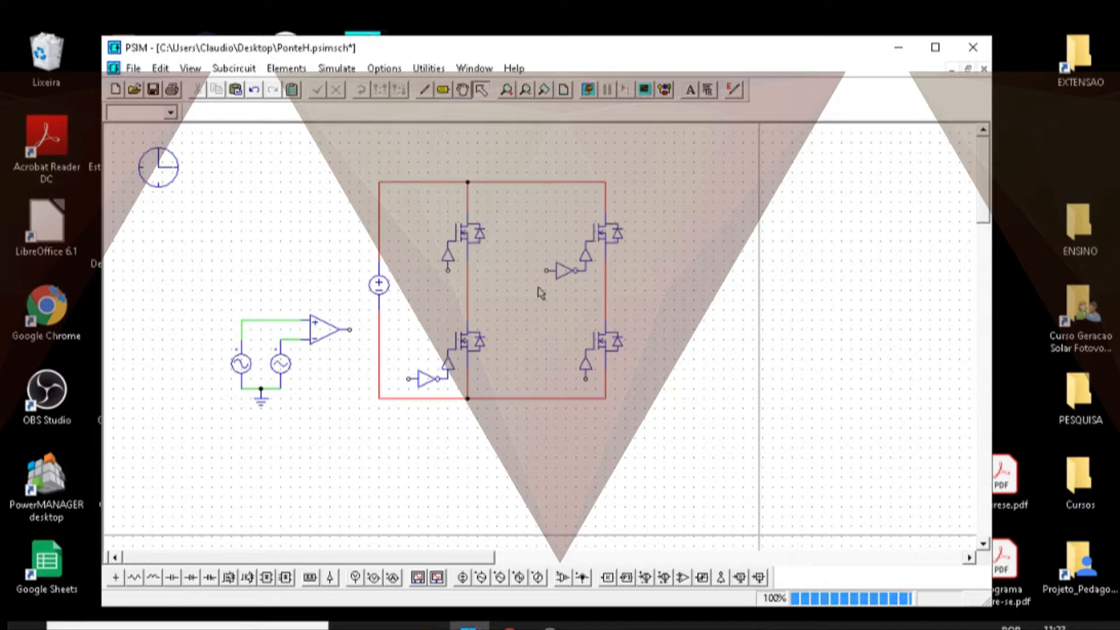
# - Wire the comparator output to both NOT gate inputs and to the upper-left and lower-right on-off controllers
pyautogui.click(421, 94)
pyautogui.moveTo(350, 329)
pyautogui.mouseDown()
pyautogui.moveTo(378, 330)
pyautogui.moveTo(429, 377)
pyautogui.moveTo(408, 380)
pyautogui.mouseUp()
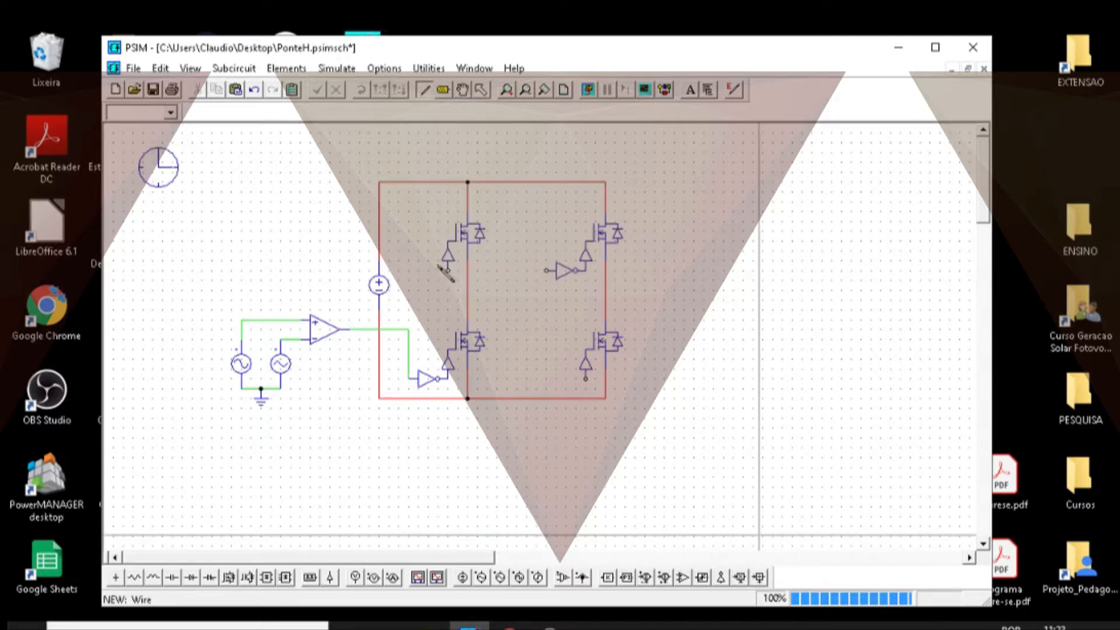
pyautogui.moveTo(447, 270); pyautogui.dragTo(408, 330)
pyautogui.moveTo(408, 330)
pyautogui.mouseDown()
pyautogui.moveTo(537, 307)
pyautogui.moveTo(528, 311)
pyautogui.moveTo(546, 271)
pyautogui.mouseUp()
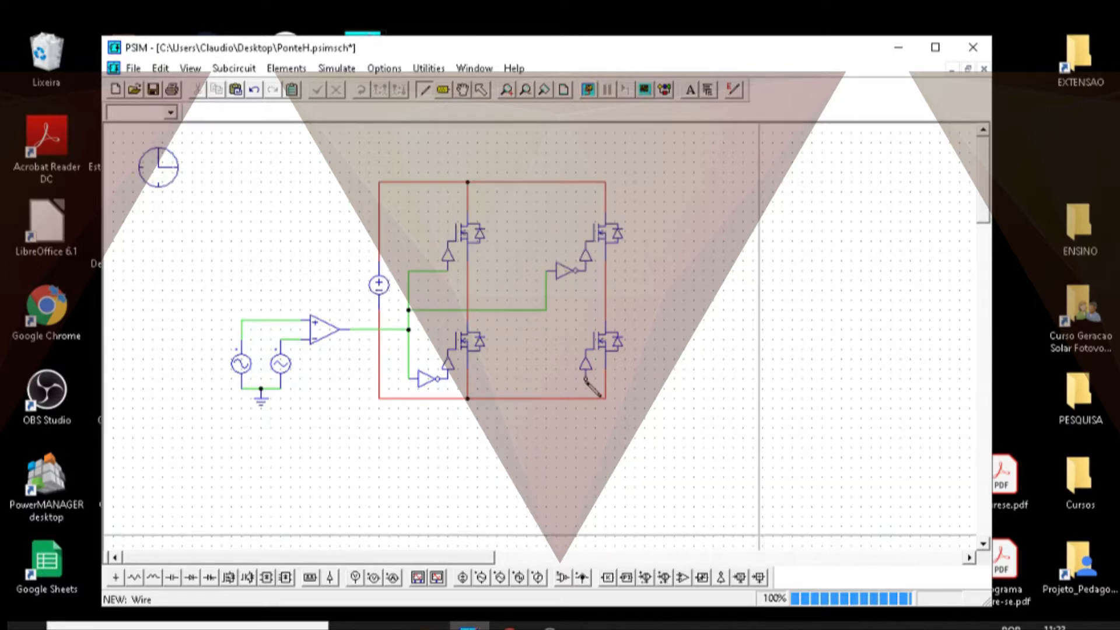
pyautogui.moveTo(585, 378); pyautogui.dragTo(547, 310)
pyautogui.press('Escape')
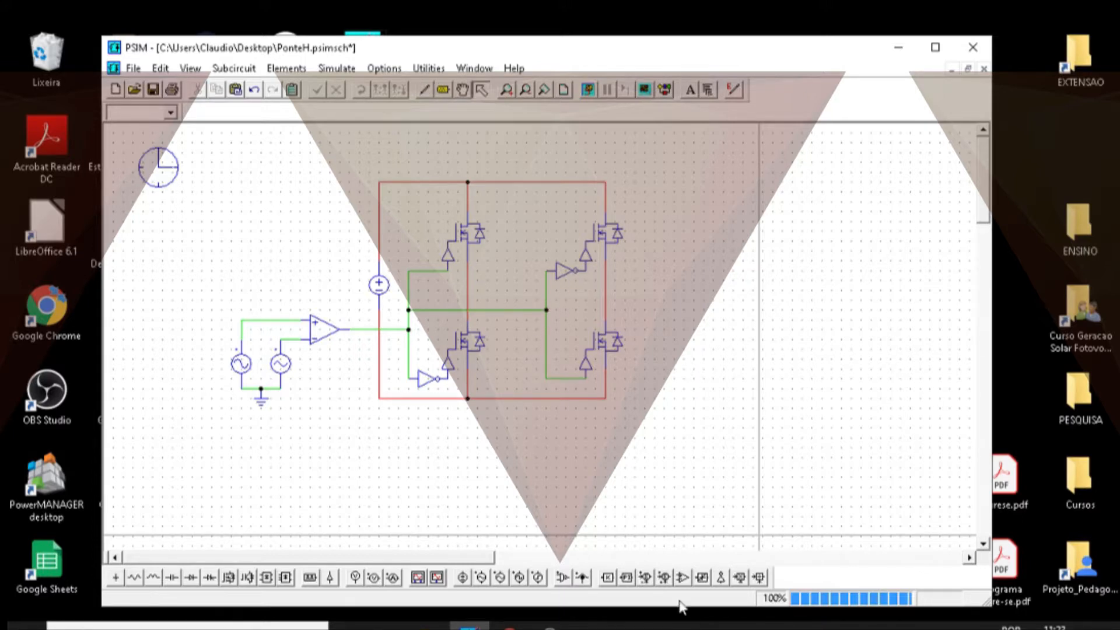
pyautogui.click(721, 577)
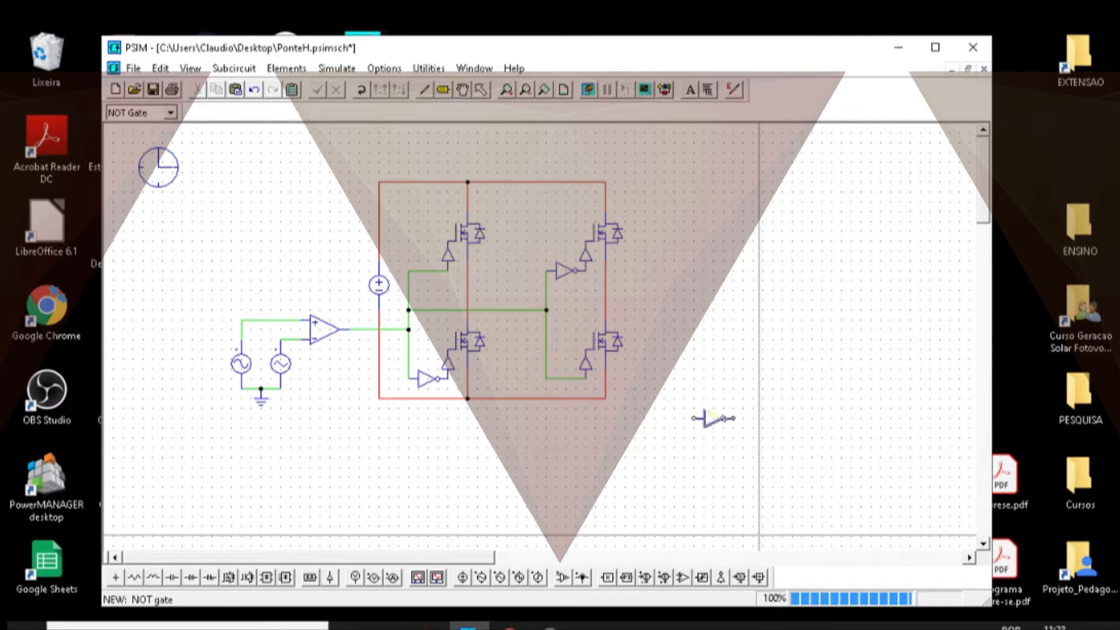
pyautogui.click(714, 418)
pyautogui.press('Delete')
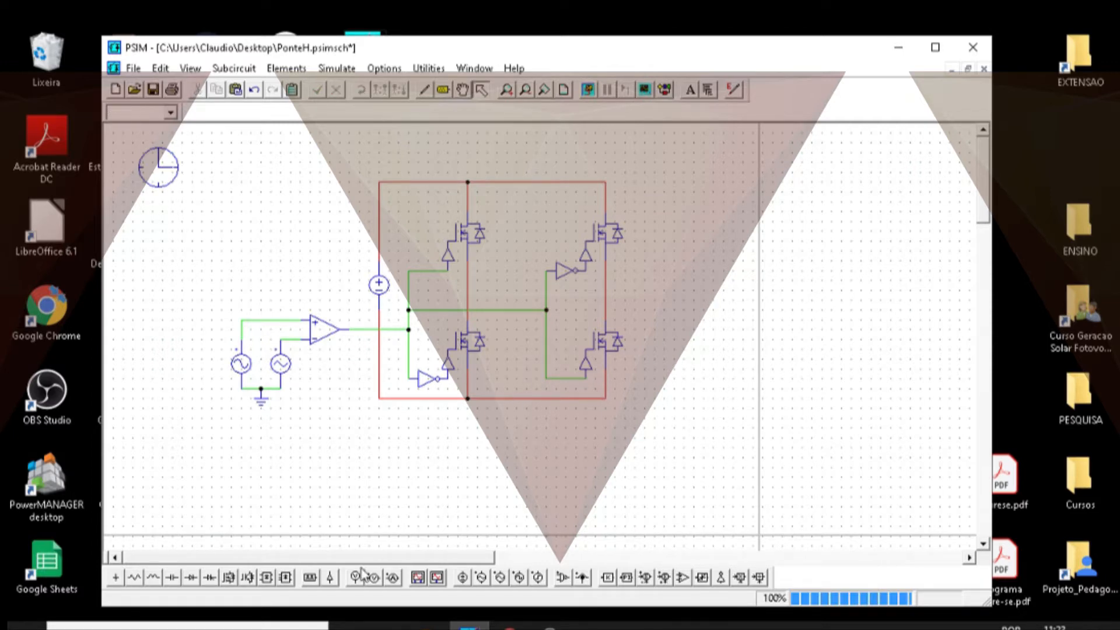
# - Place a resistor to the right of the H-bridge and rotate it to vertical as the load
pyautogui.click(135, 578)
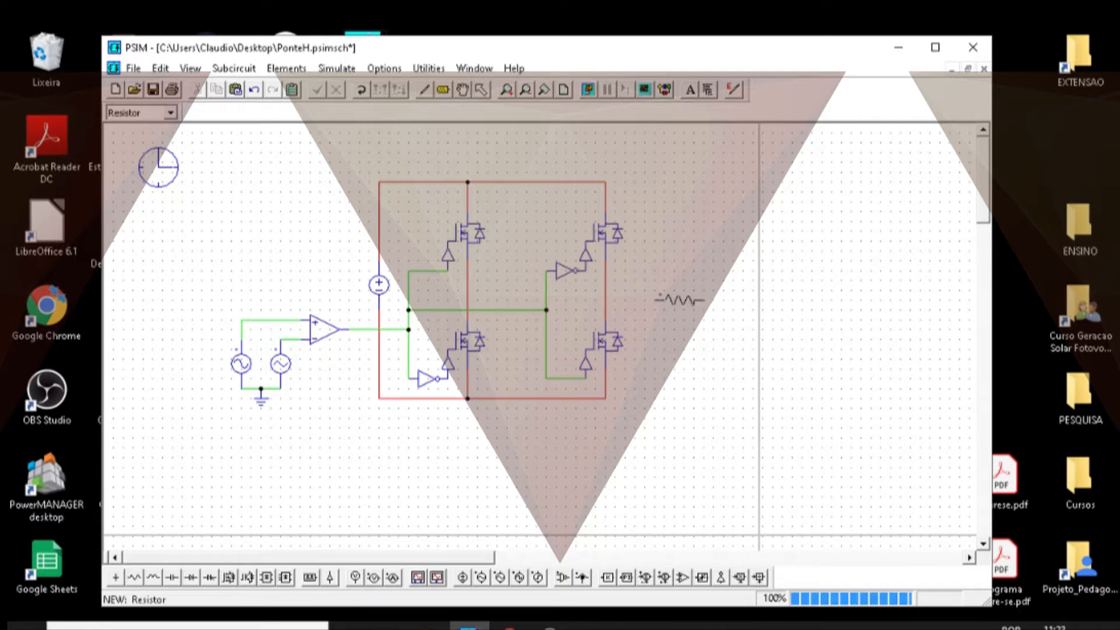
pyautogui.click(729, 291)
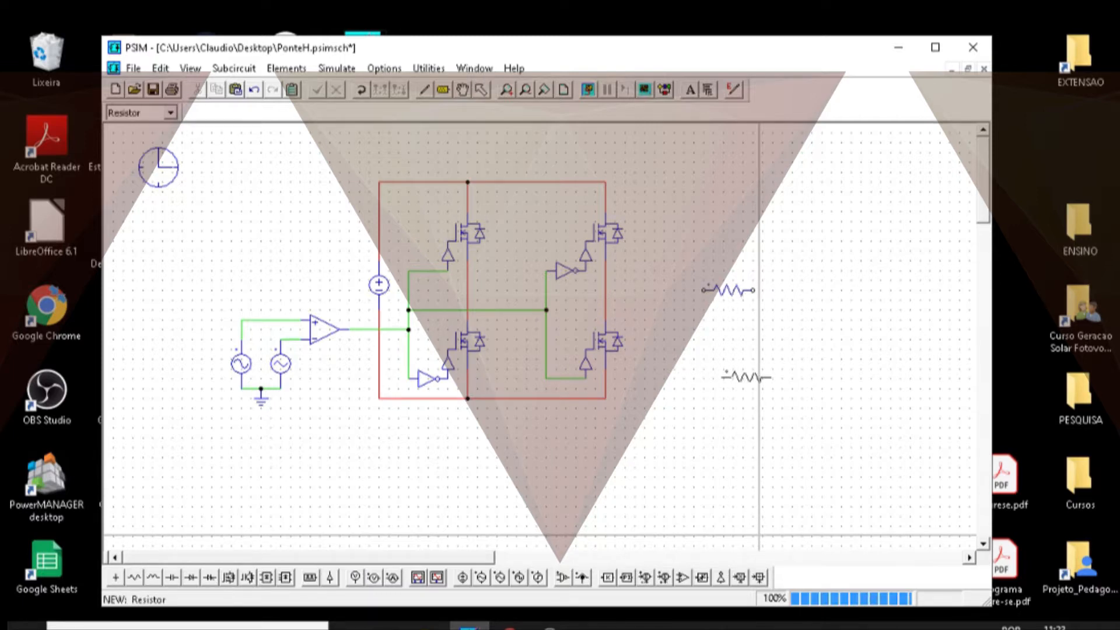
pyautogui.press('Escape')
pyautogui.click(736, 287)
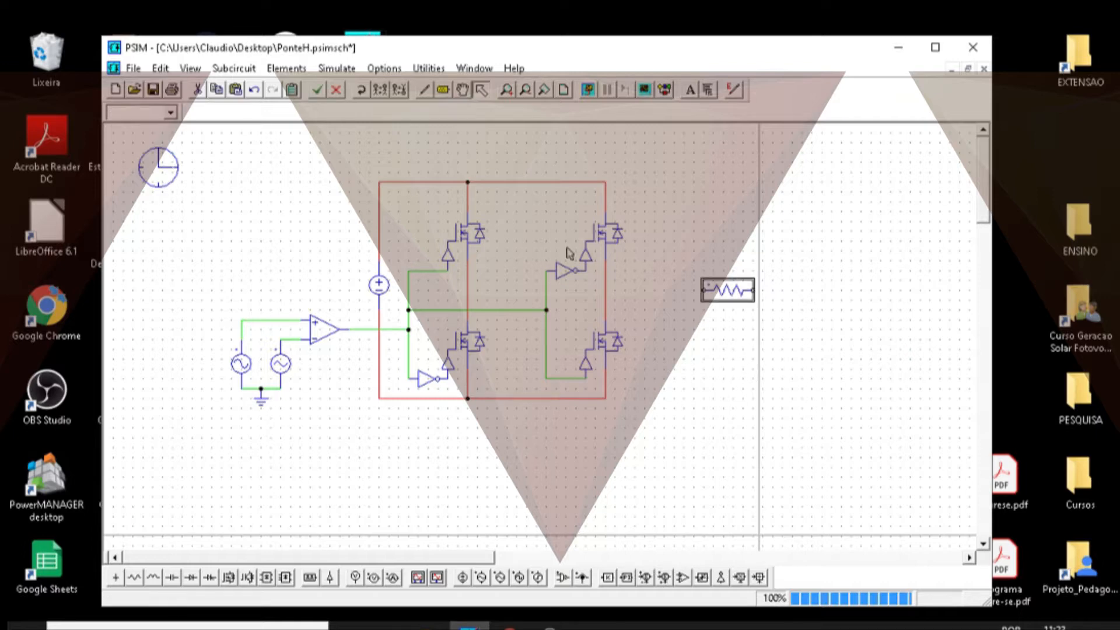
pyautogui.click(366, 96)
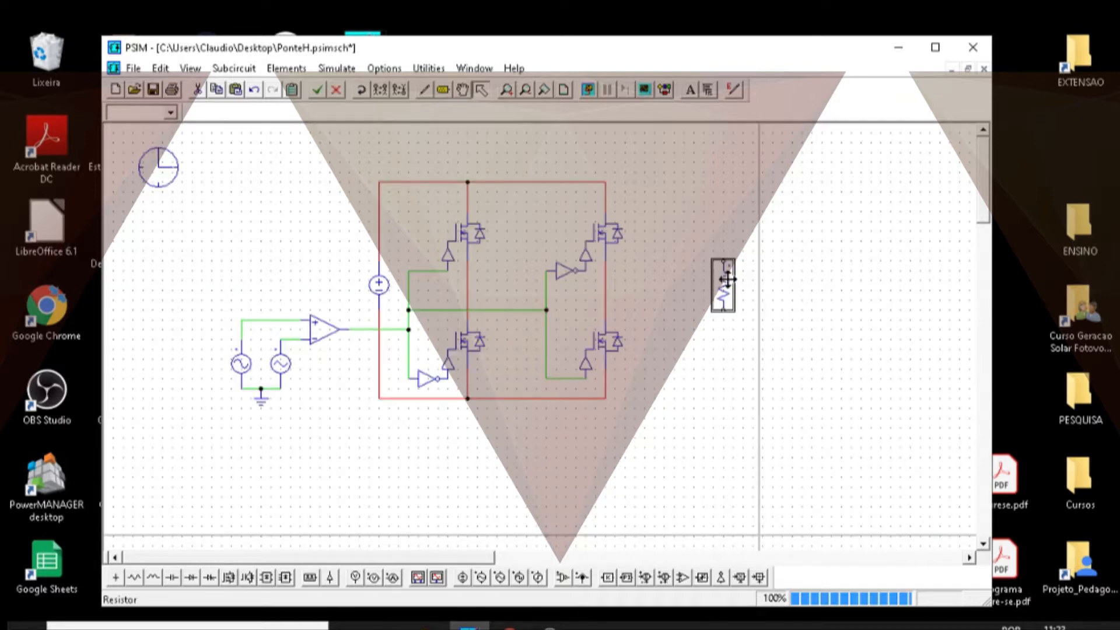
pyautogui.moveTo(717, 291); pyautogui.dragTo(715, 290)
pyautogui.press('Escape')
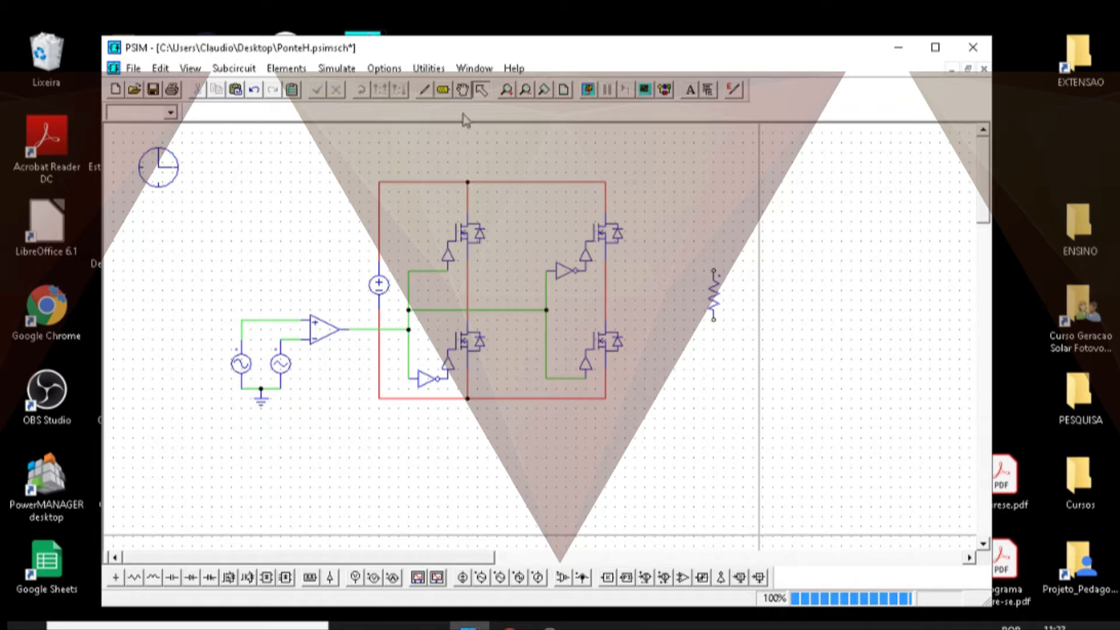
# - Wire the midpoint of the bridge's left leg to the load resistor's upper terminal, clear of the gate-drive connections
pyautogui.click(424, 89)
pyautogui.moveTo(468, 280); pyautogui.dragTo(502, 281)
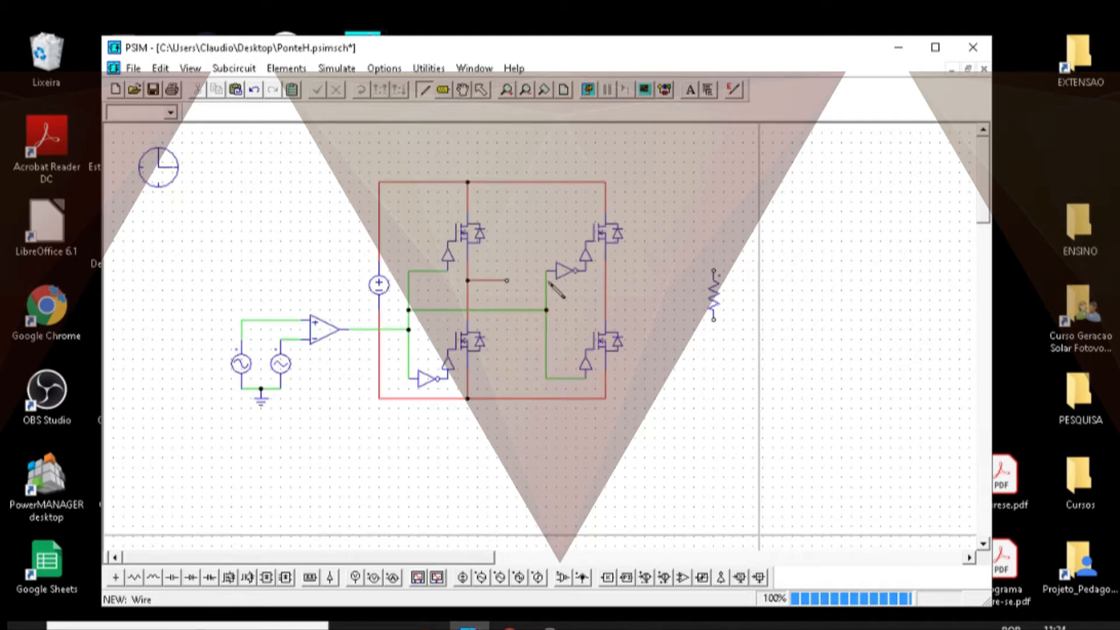
pyautogui.hotkey('ctrl', 'z')
pyautogui.moveTo(468, 271); pyautogui.dragTo(709, 270)
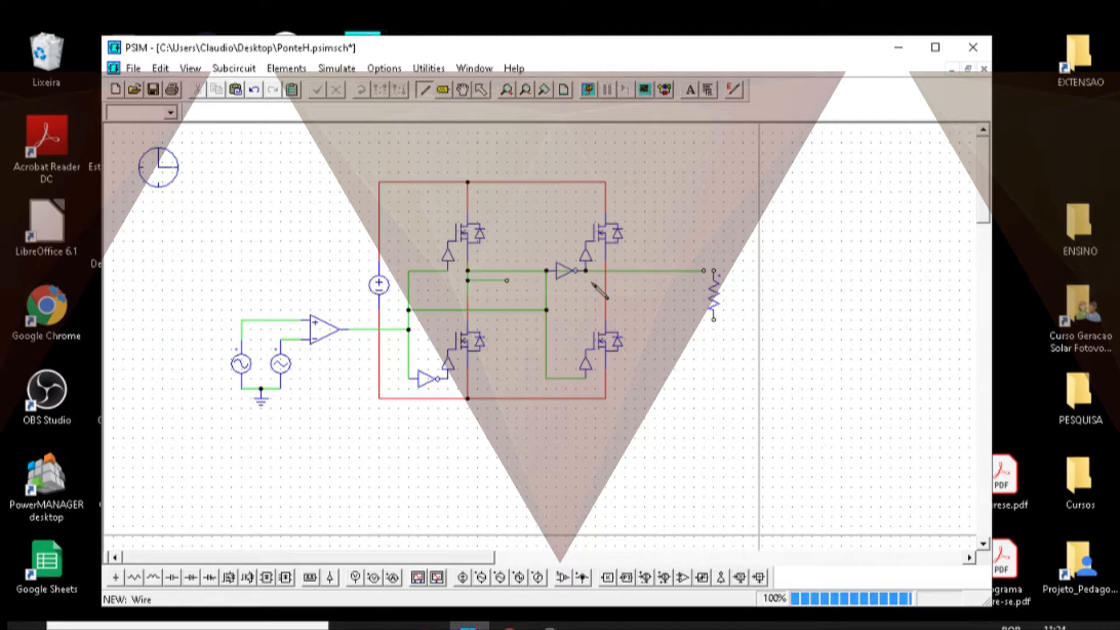
pyautogui.hotkey('ctrl', 'z')
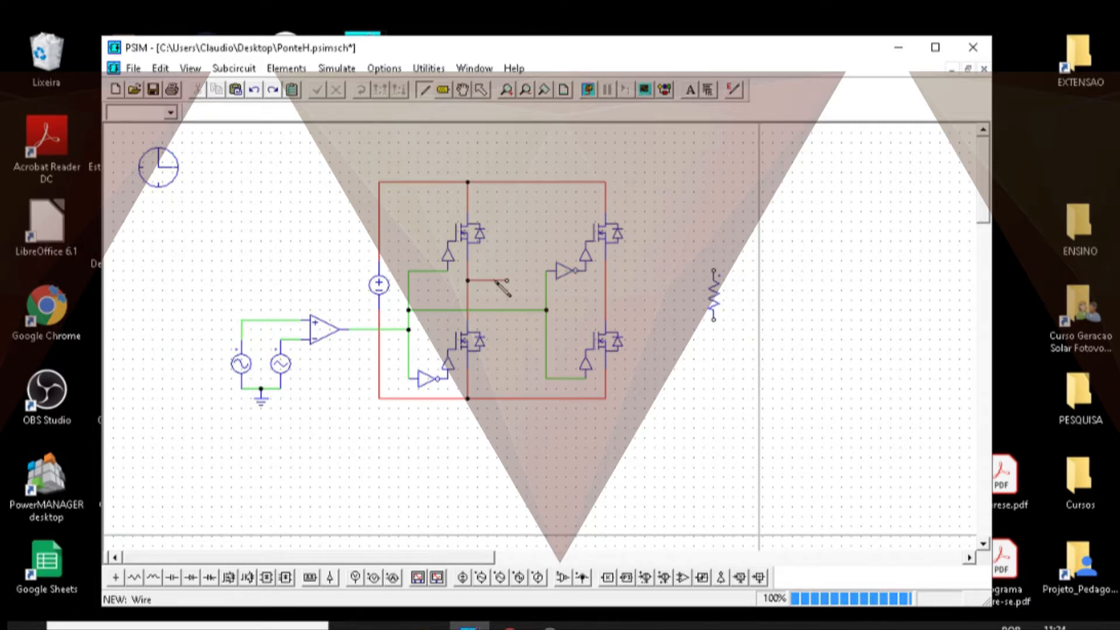
pyautogui.moveTo(503, 287); pyautogui.dragTo(714, 271)
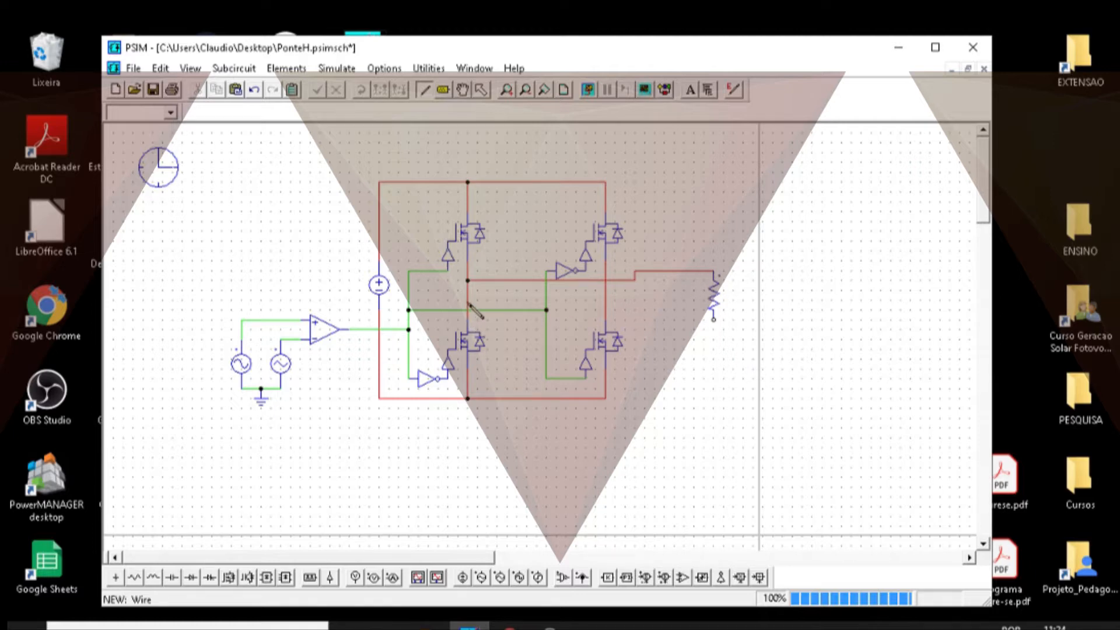
# - Wire the load resistor's lower terminal to the bridge's left leg and save the schematic
pyautogui.moveTo(468, 302); pyautogui.dragTo(713, 320)
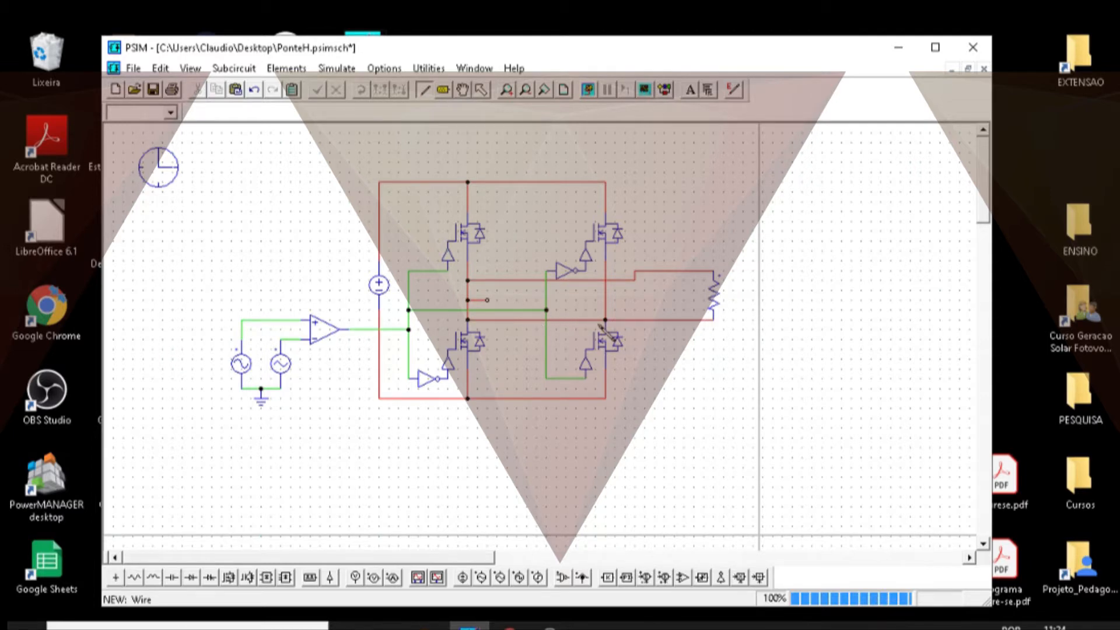
pyautogui.hotkey('ctrl', 'z')
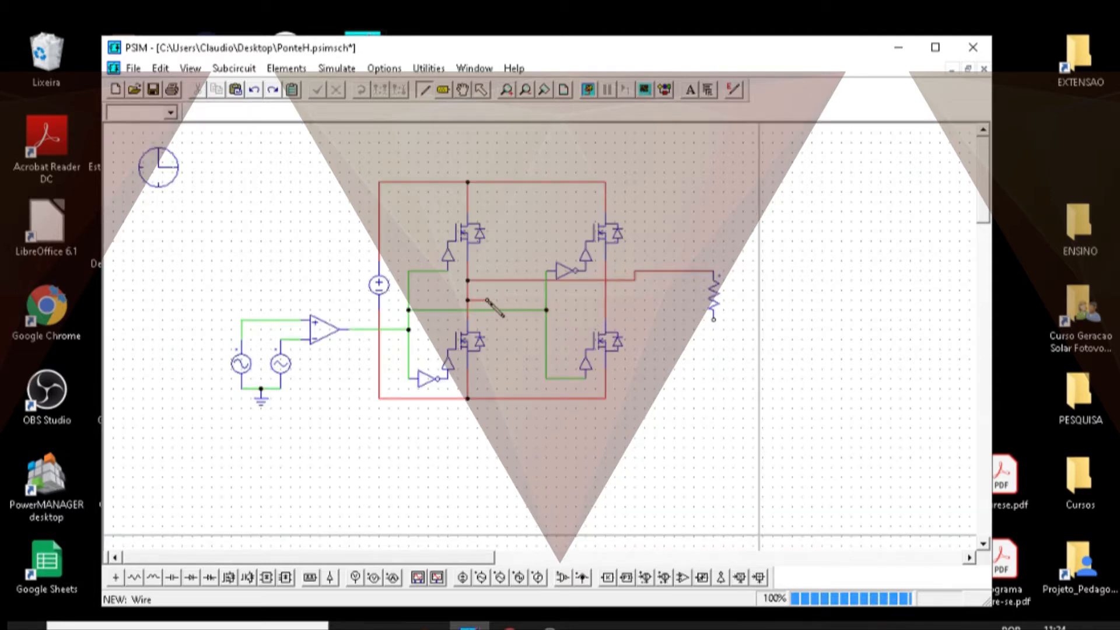
pyautogui.moveTo(487, 299); pyautogui.dragTo(713, 320)
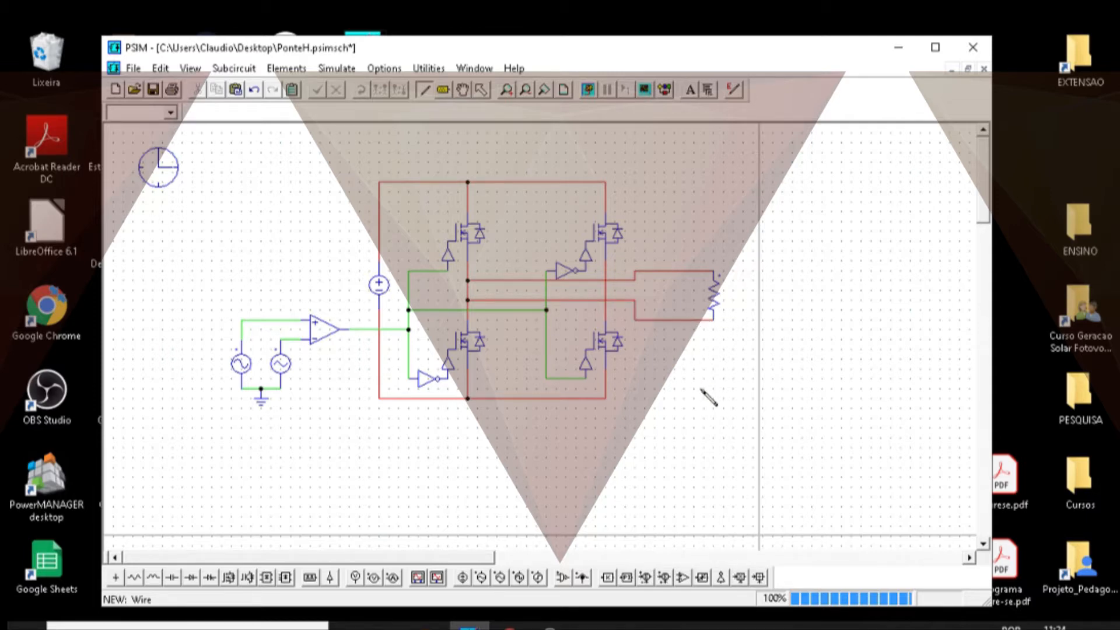
pyautogui.press('Escape')
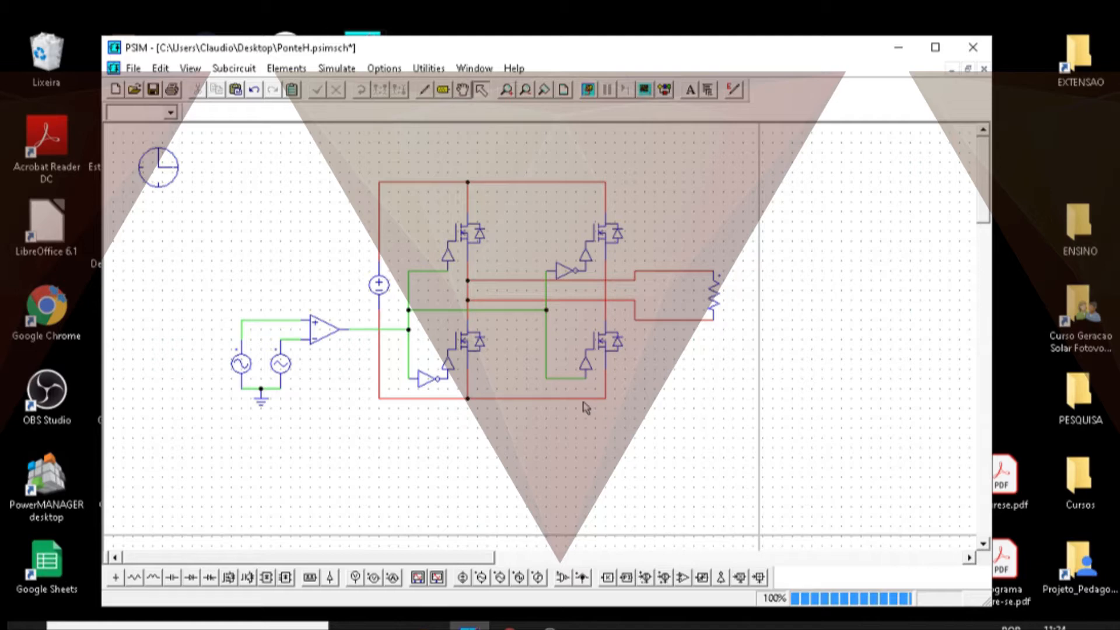
pyautogui.click(153, 89)
# - Move the load resistor slightly right and reconnect its lower lead from the left leg to the right leg's midpoint
pyautogui.moveTo(721, 298); pyautogui.dragTo(749, 300)
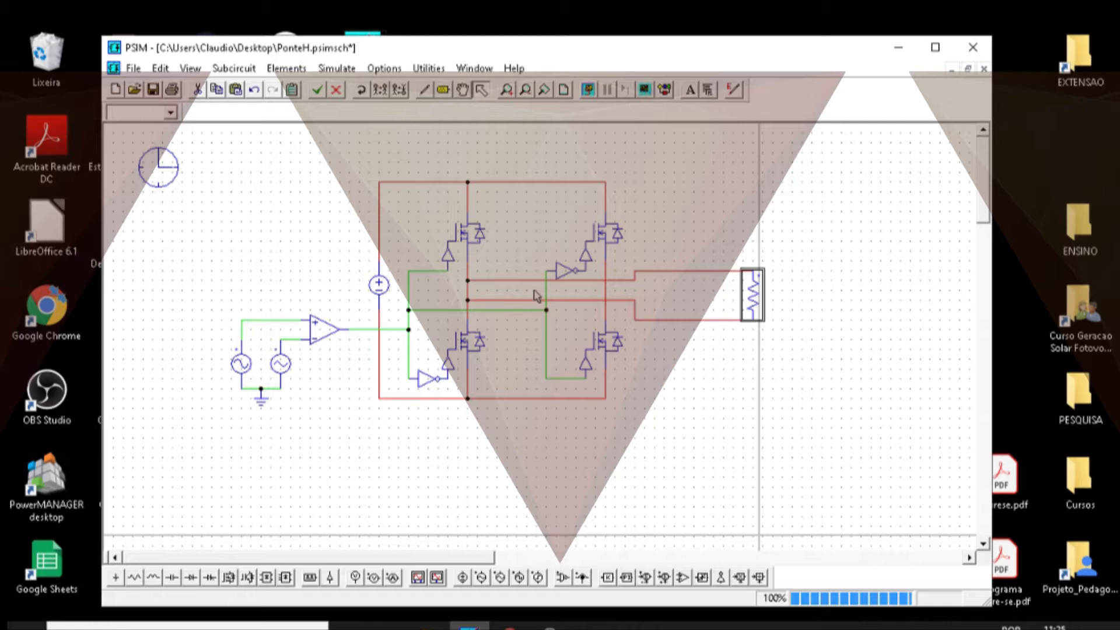
pyautogui.click(507, 300)
pyautogui.press('Delete')
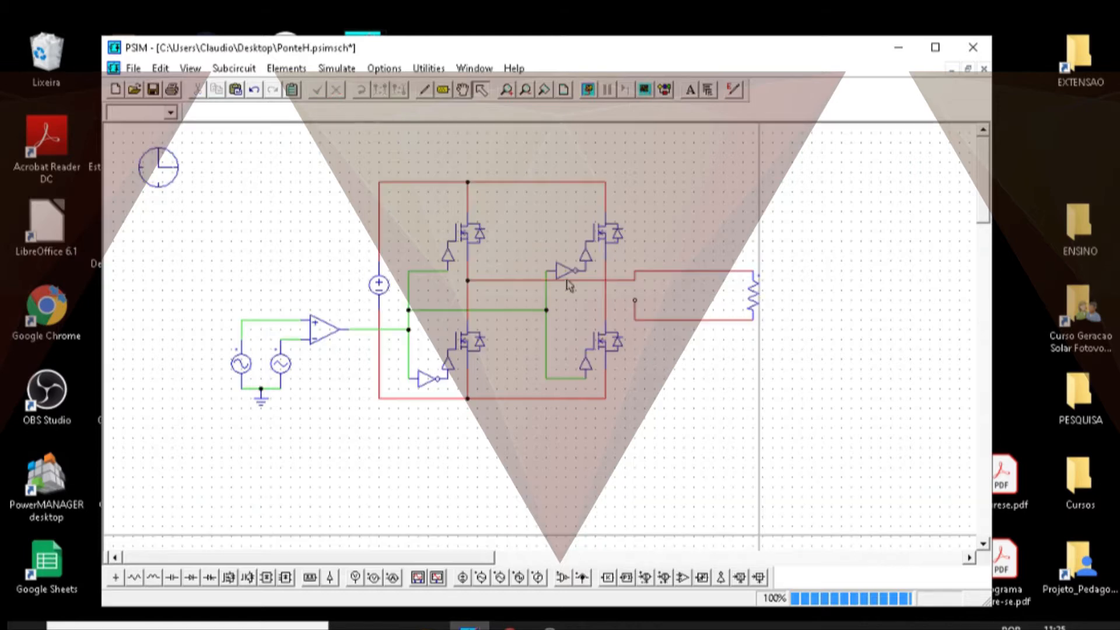
pyautogui.click(424, 90)
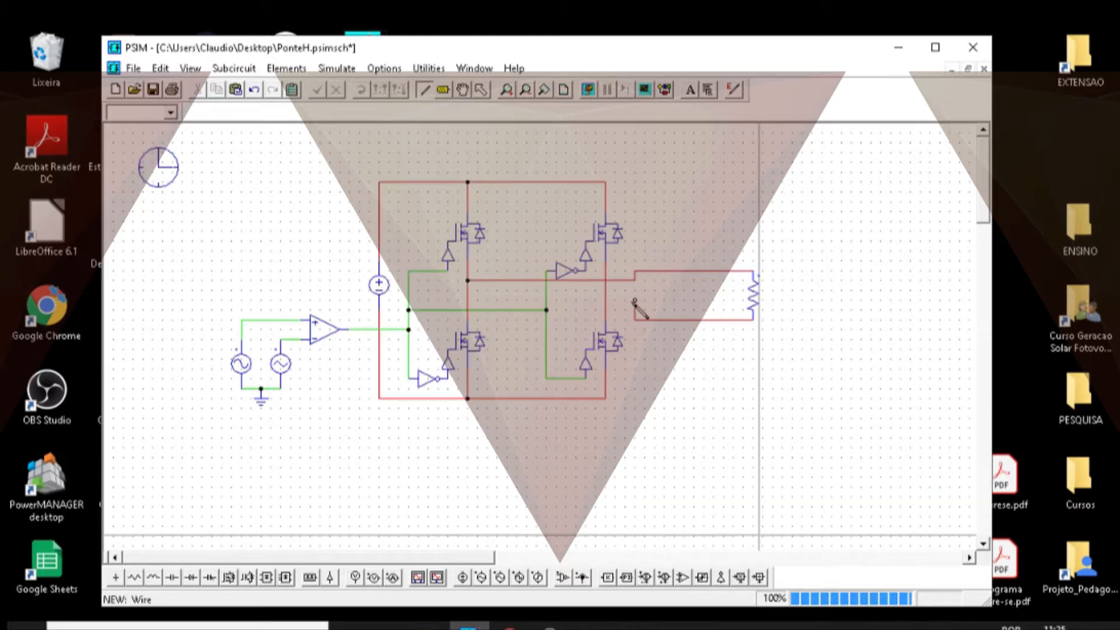
pyautogui.moveTo(635, 301); pyautogui.dragTo(605, 300)
pyautogui.press('Escape')
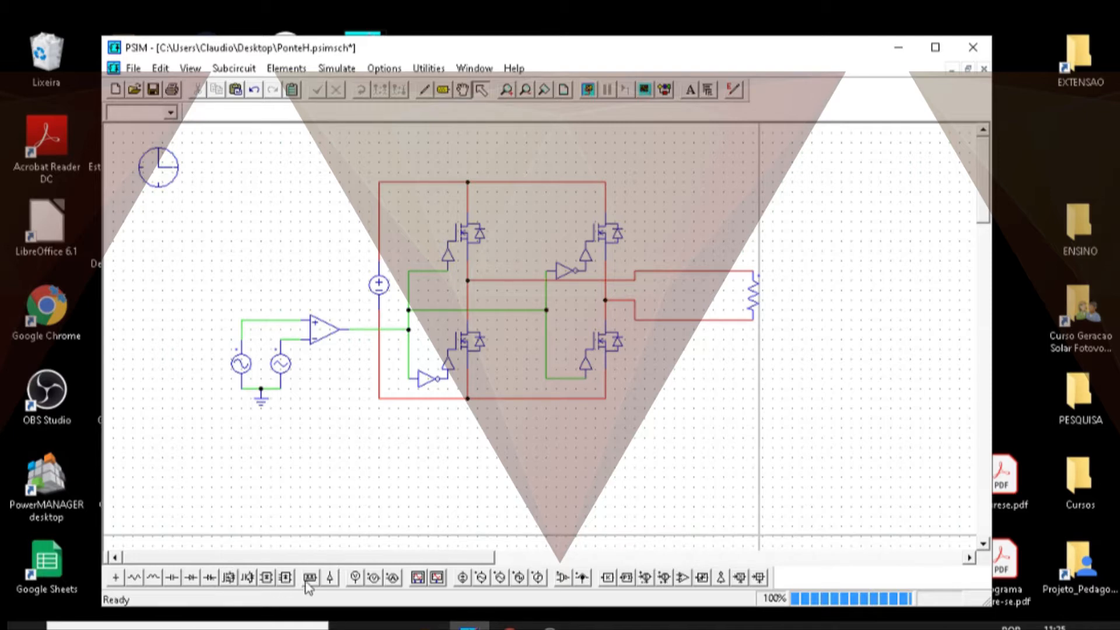
# - Place a current probe in the load resistor's upper lead and name it I_carga
pyautogui.click(393, 578)
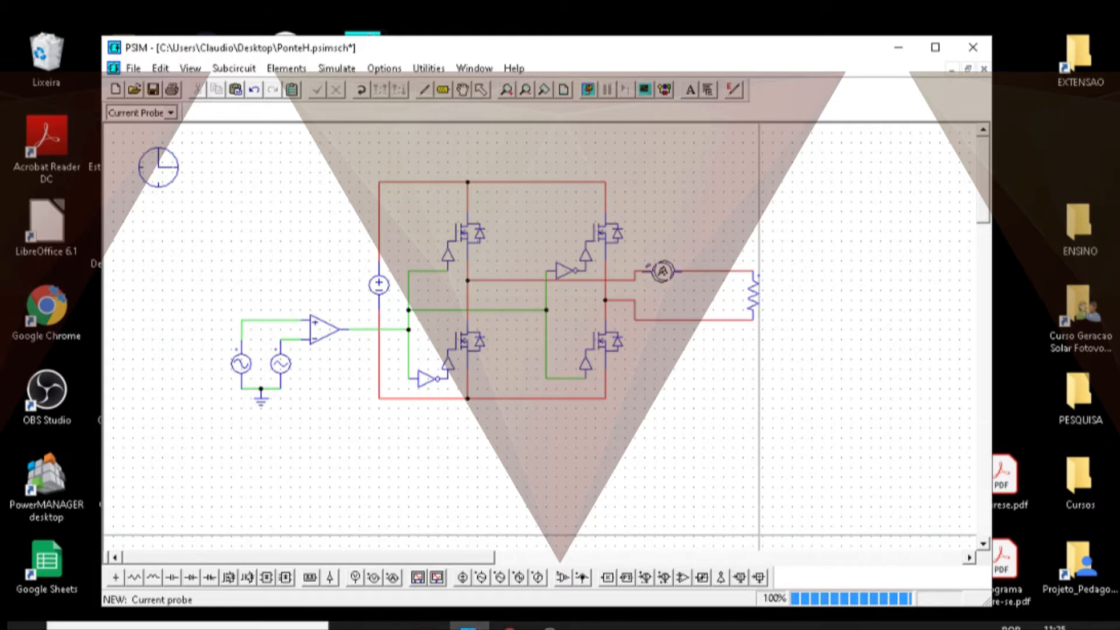
pyautogui.click(663, 270)
pyautogui.press('Escape')
pyautogui.doubleClick(665, 271)
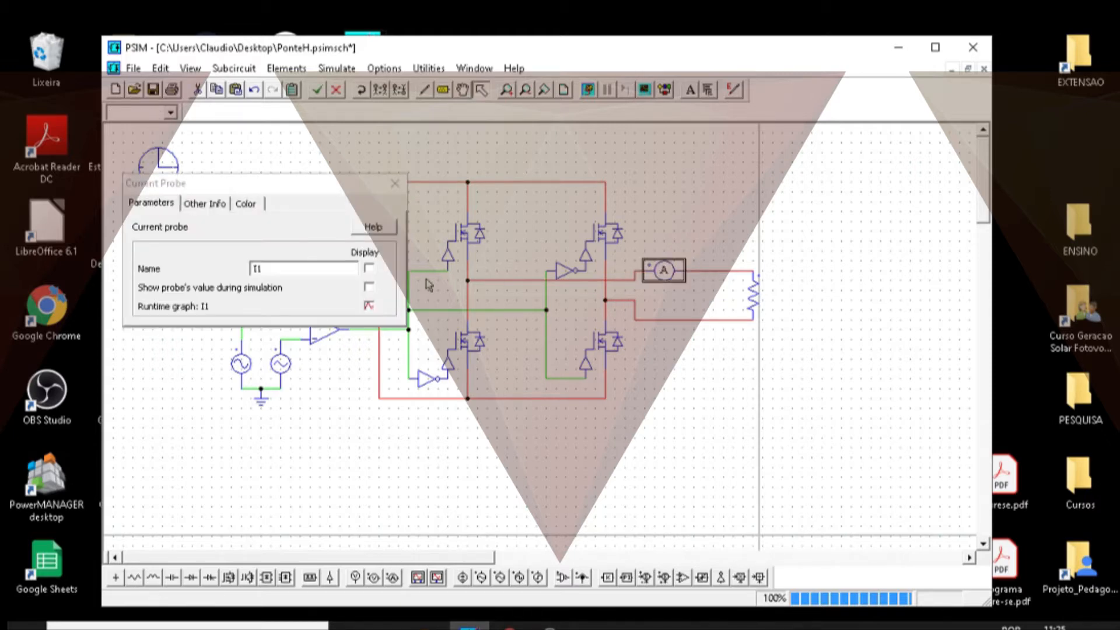
pyautogui.click(300, 272)
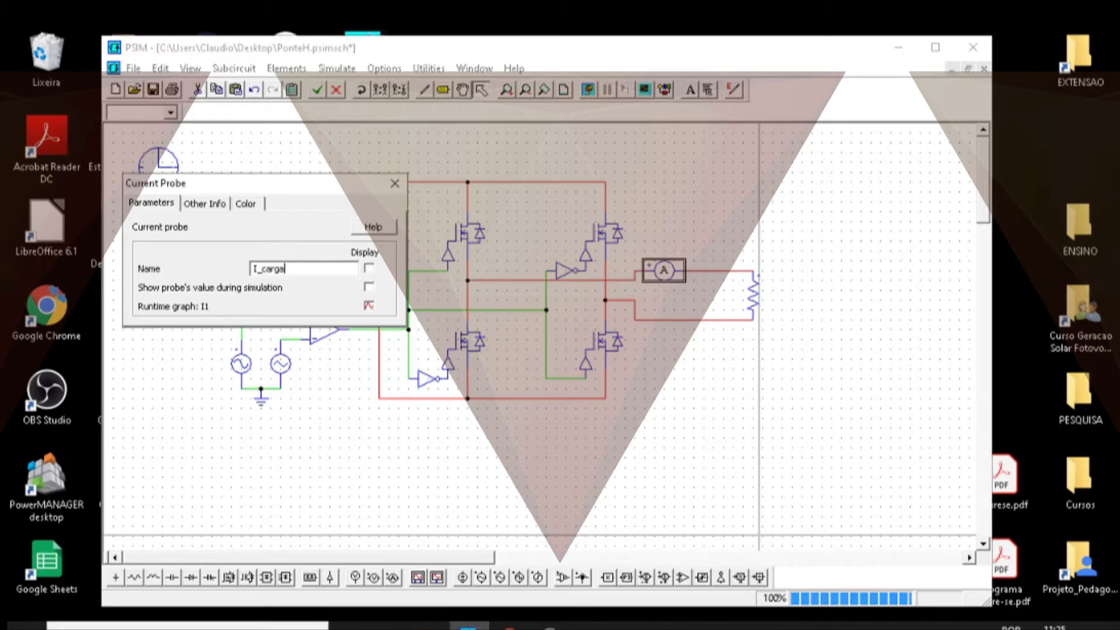
pyautogui.click(395, 183)
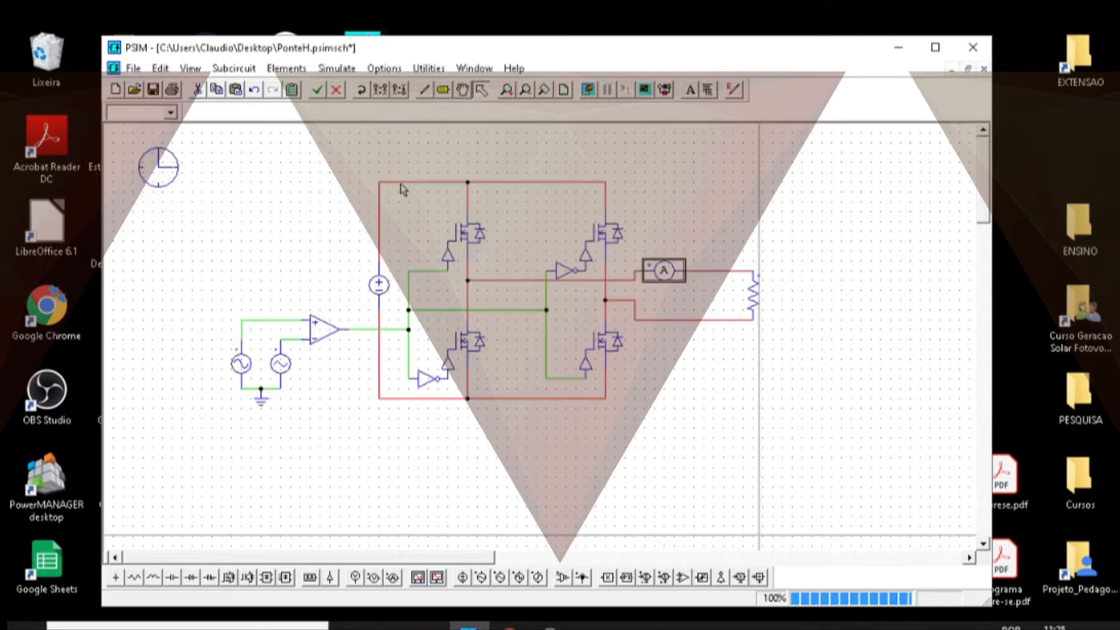
# - Run the simulation and plot the load current I_carga over the full time span
pyautogui.click(587, 91)
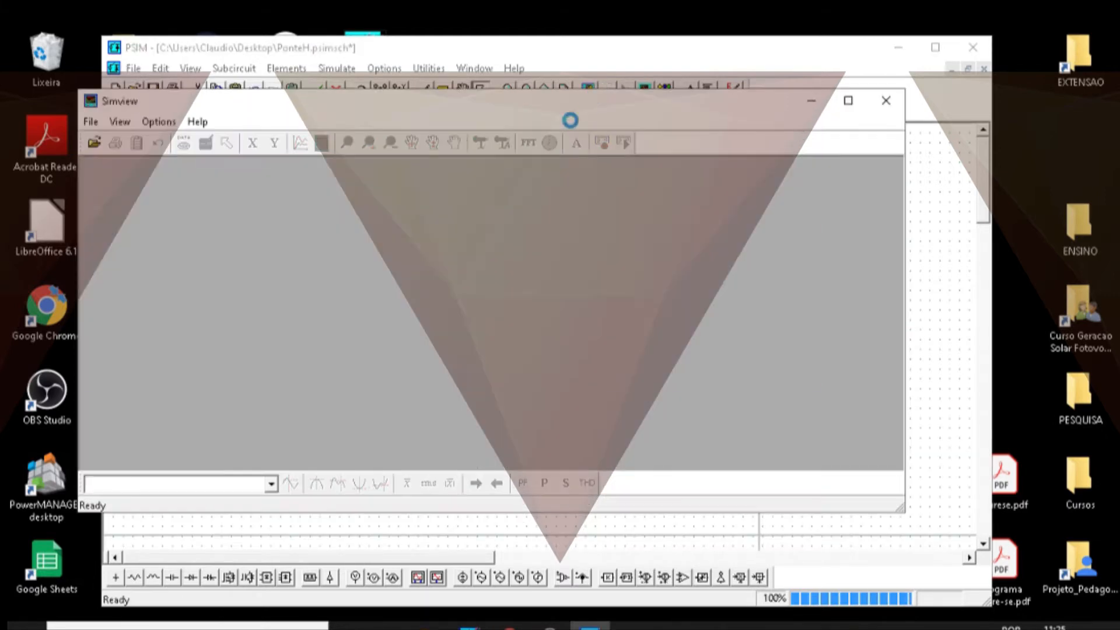
pyautogui.click(768, 171)
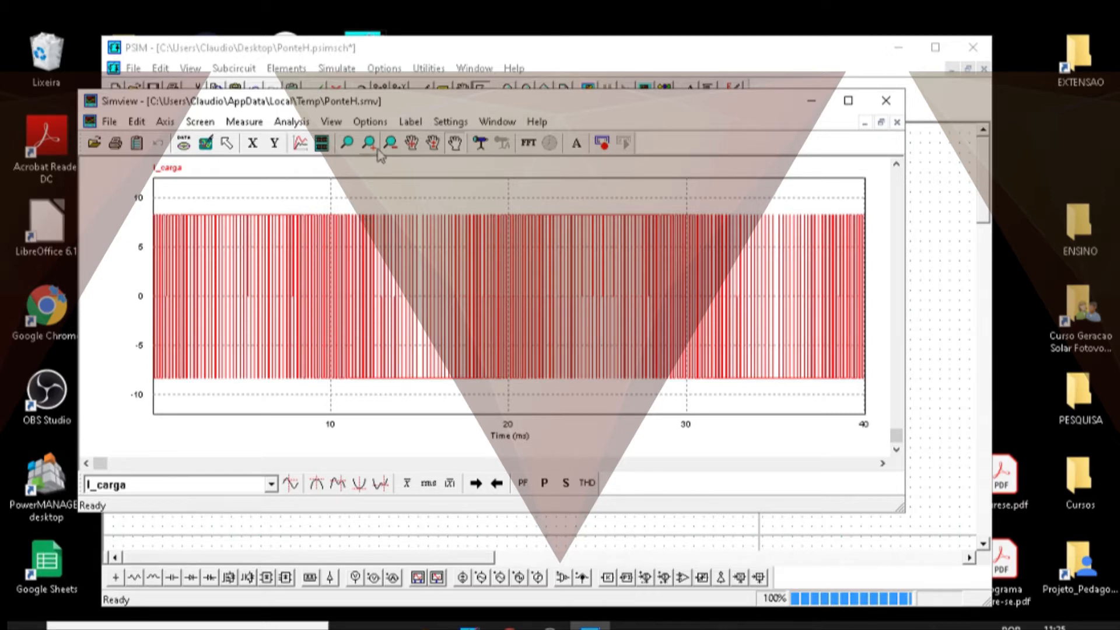
pyautogui.click(348, 144)
pyautogui.click(949, 214)
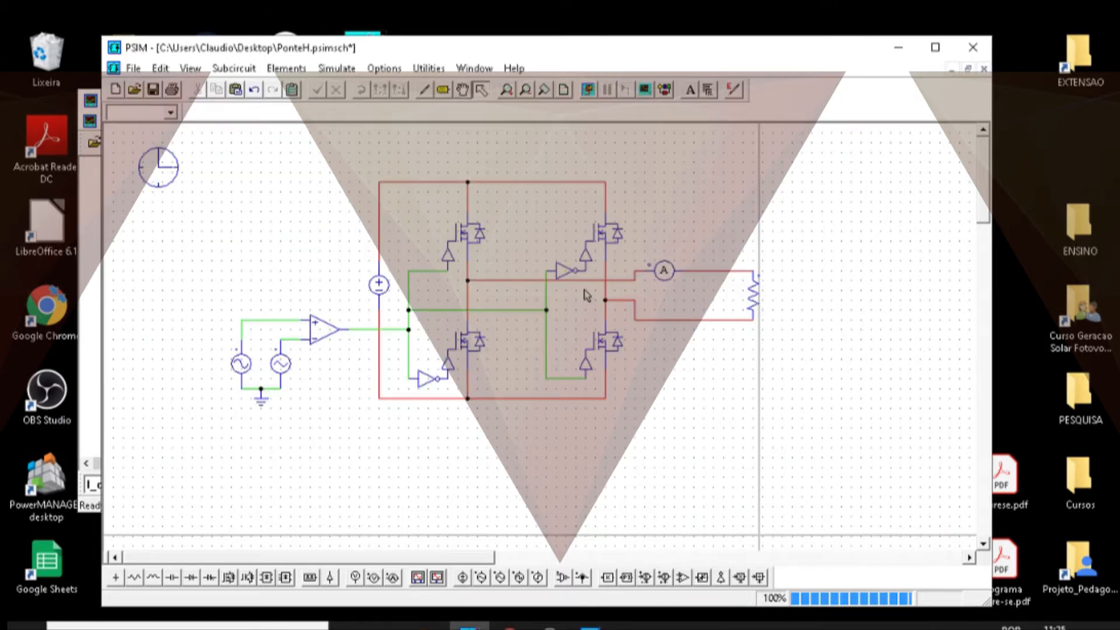
# - Insert an inductor between the current probe and the load resistor and set its inductance to 100u
pyautogui.click(153, 577)
pyautogui.click(719, 268)
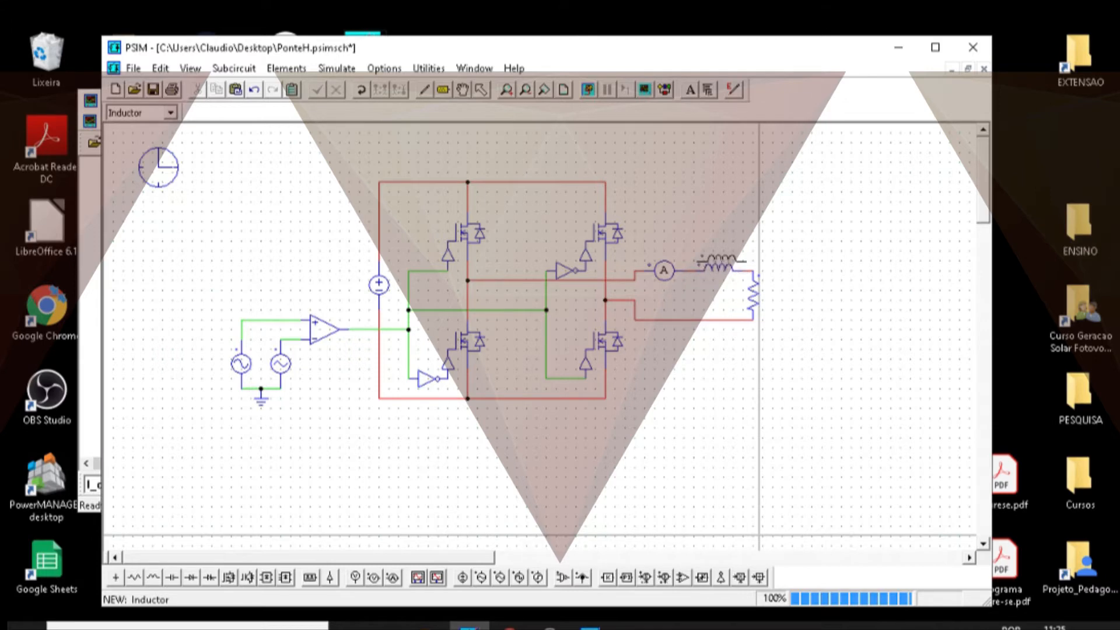
pyautogui.doubleClick(726, 268)
pyautogui.click(291, 286)
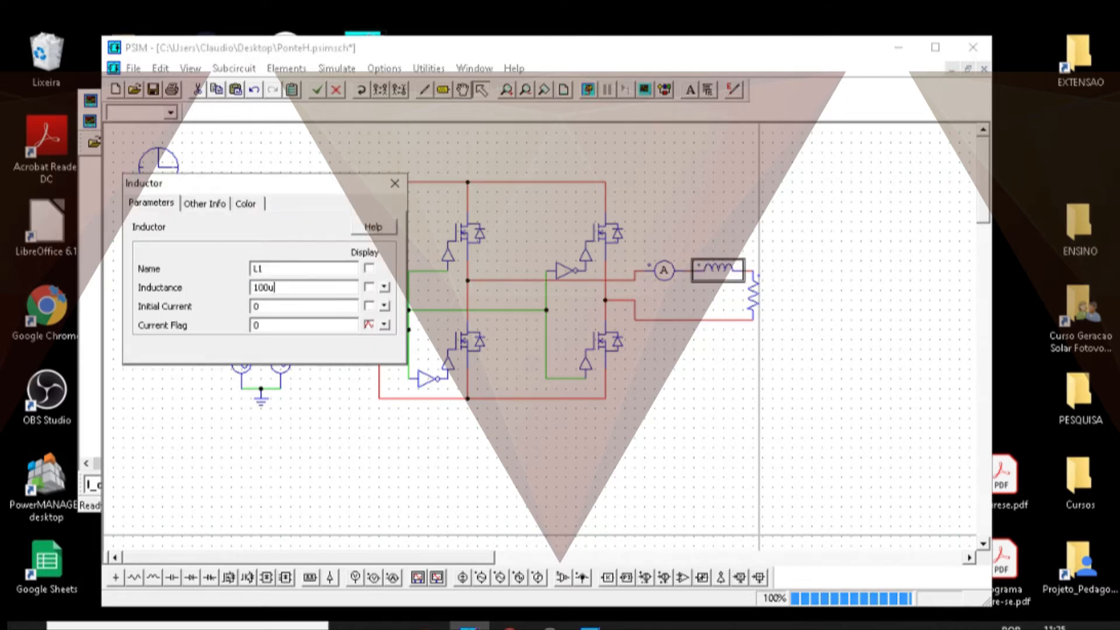
pyautogui.click(395, 183)
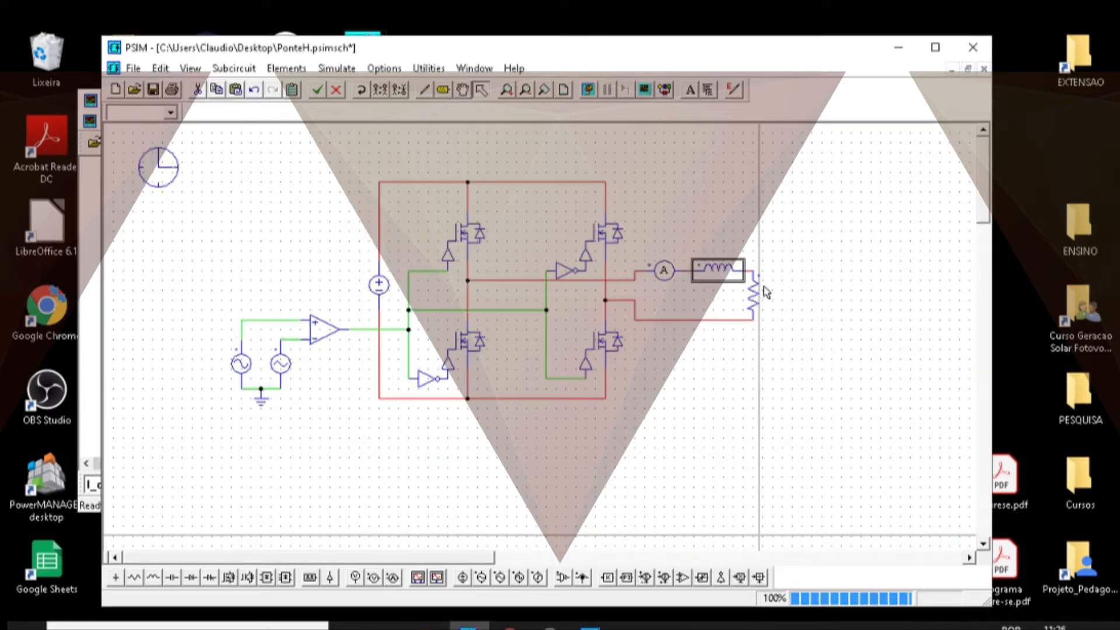
# - Check the load resistor's resistance and rerun the simulation to examine I_carga with the inductor in series
pyautogui.click(752, 288)
pyautogui.doubleClick(753, 288)
pyautogui.click(280, 288)
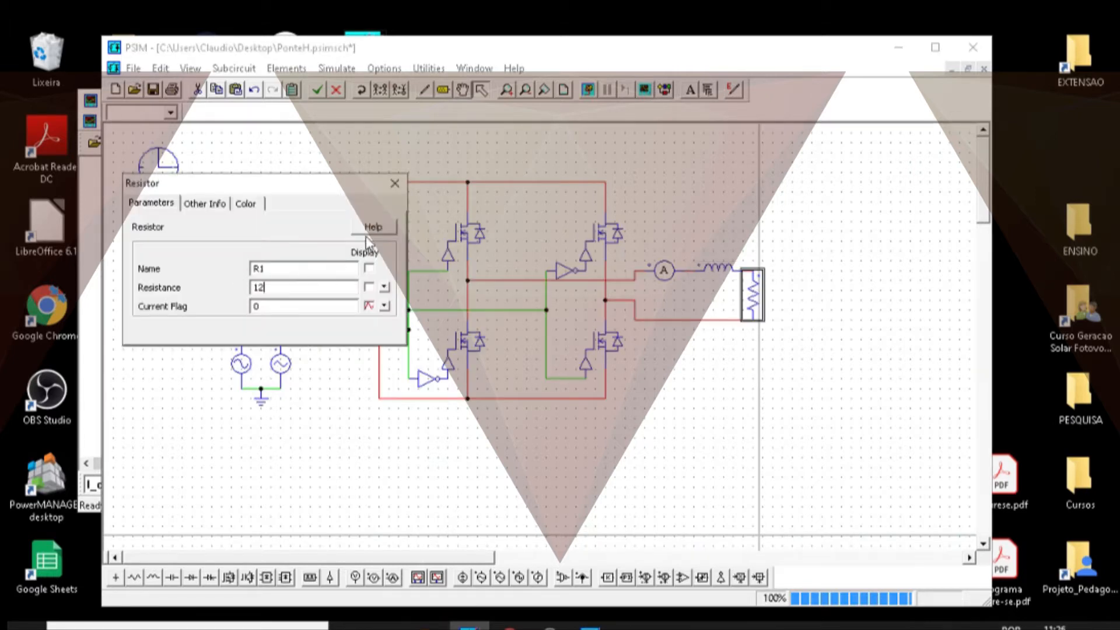
pyautogui.click(394, 185)
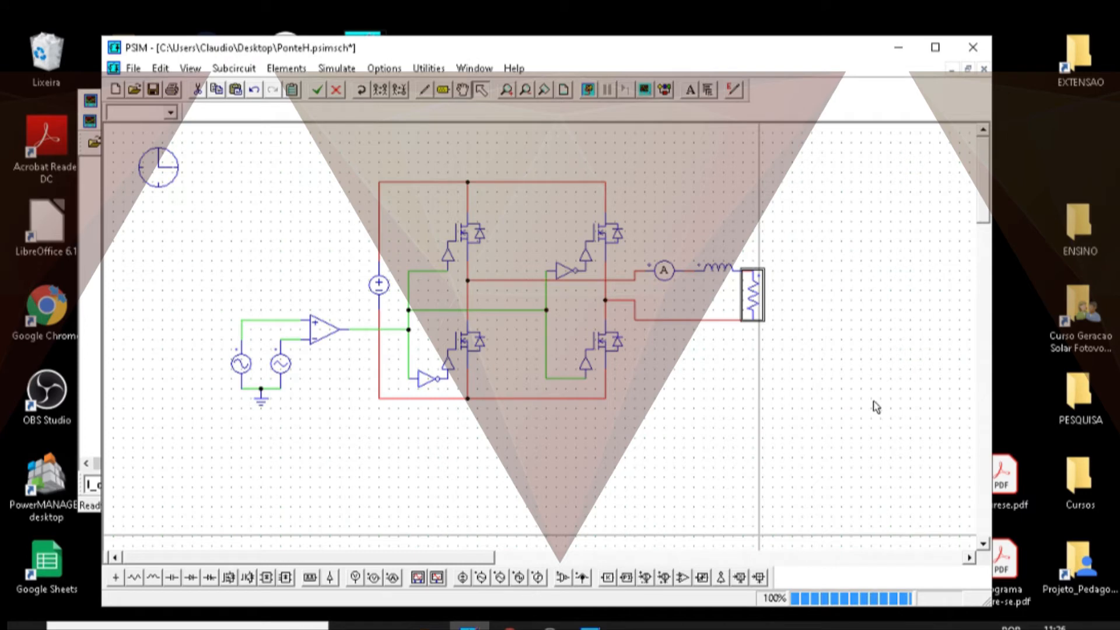
pyautogui.click(588, 90)
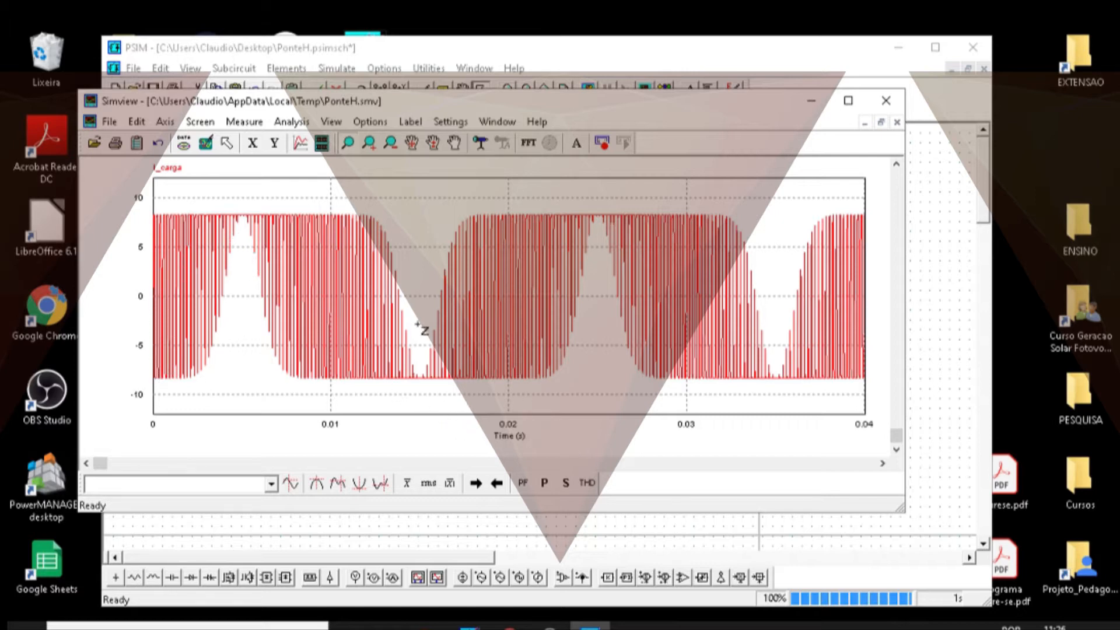
pyautogui.click(946, 348)
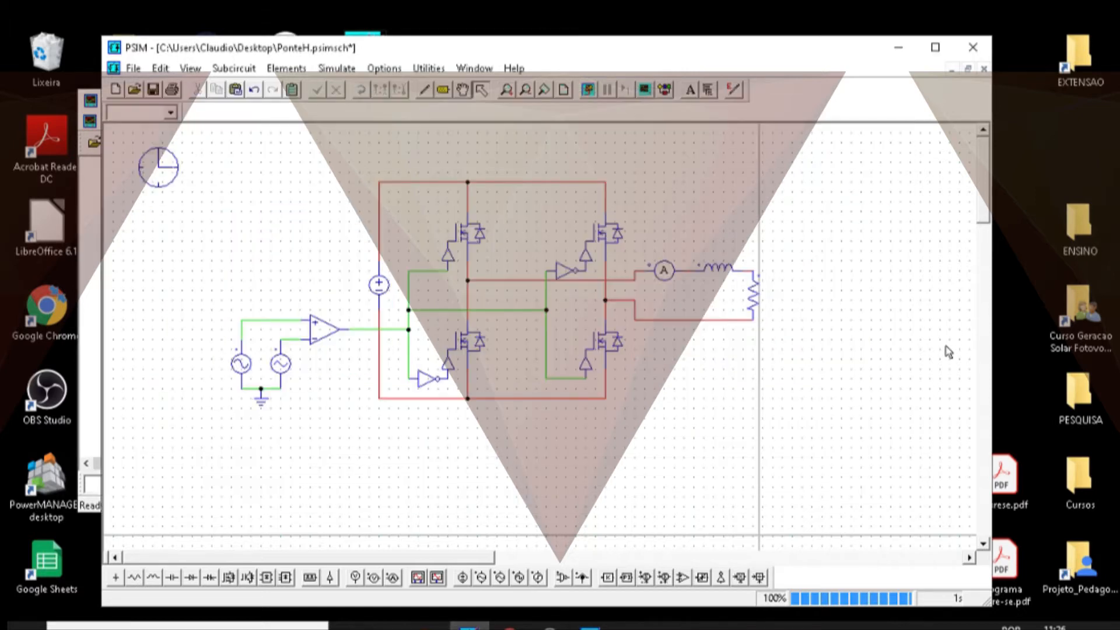
# - Set the load inductor's inductance to 200u and rerun the simulation to view I_carga
pyautogui.doubleClick(711, 271)
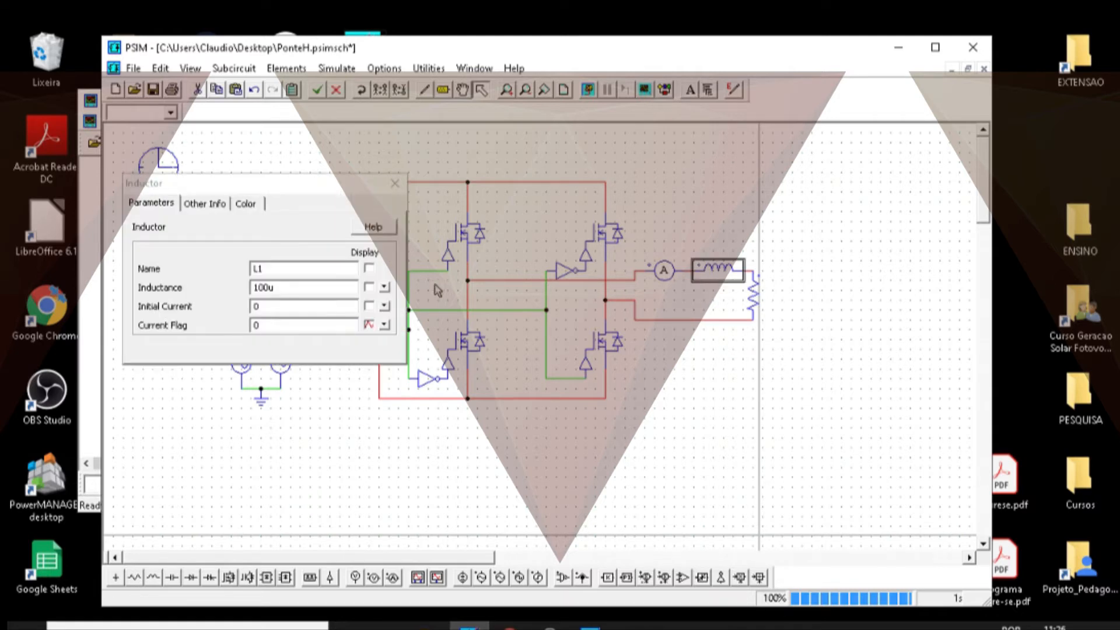
pyautogui.click(267, 293)
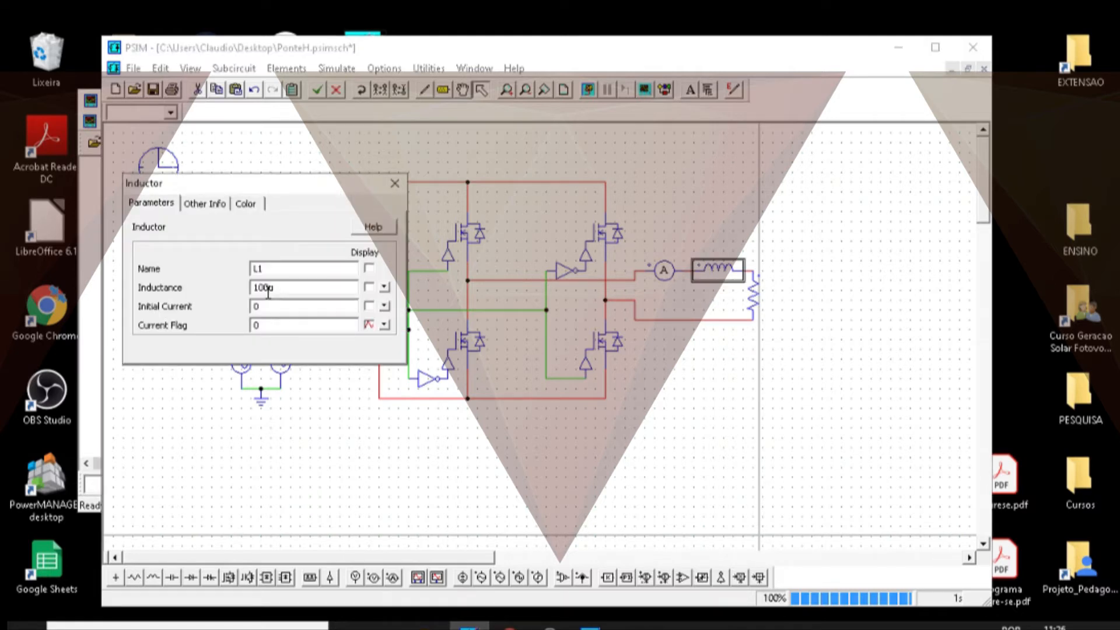
pyautogui.write('2')
pyautogui.click(395, 183)
pyautogui.click(590, 90)
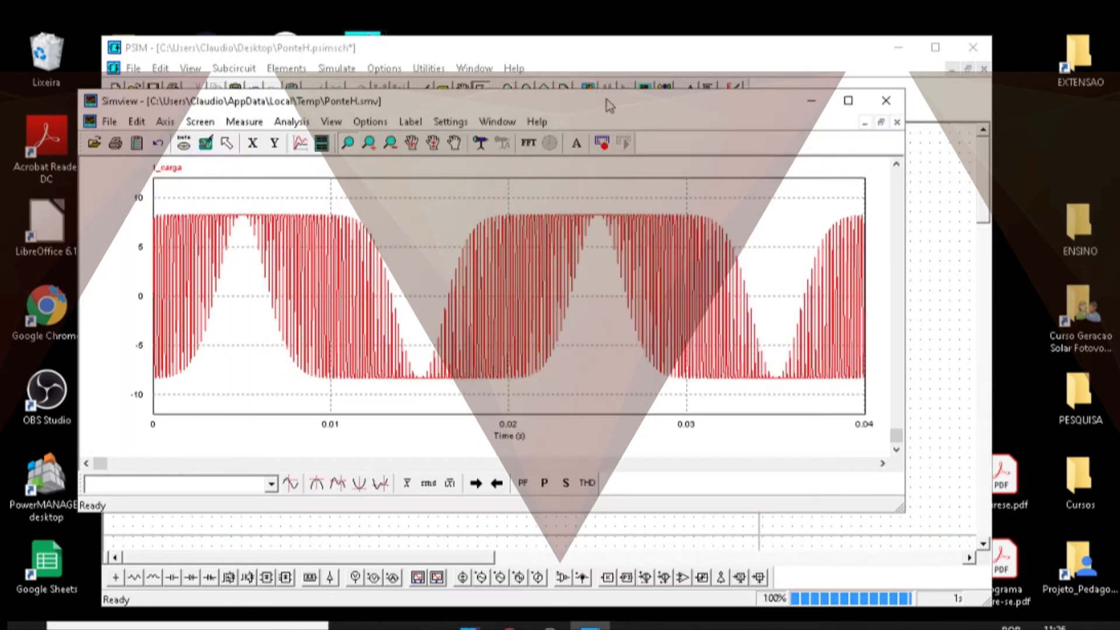
pyautogui.click(933, 307)
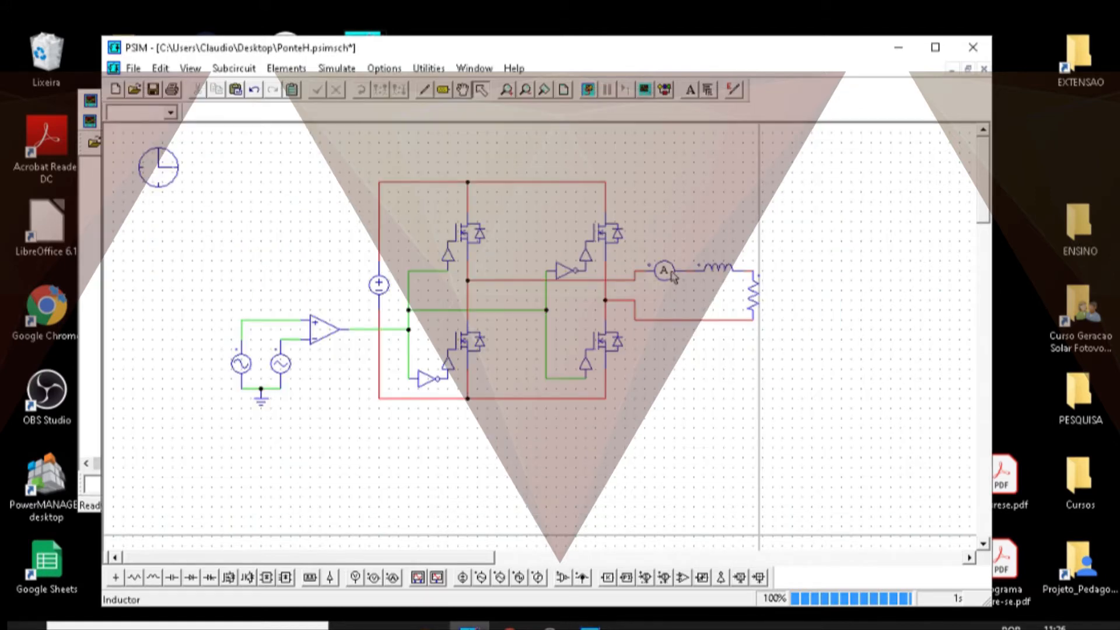
# - Set the load inductor's inductance to 500u and rerun the simulation to examine the I_carga waveform
pyautogui.doubleClick(719, 270)
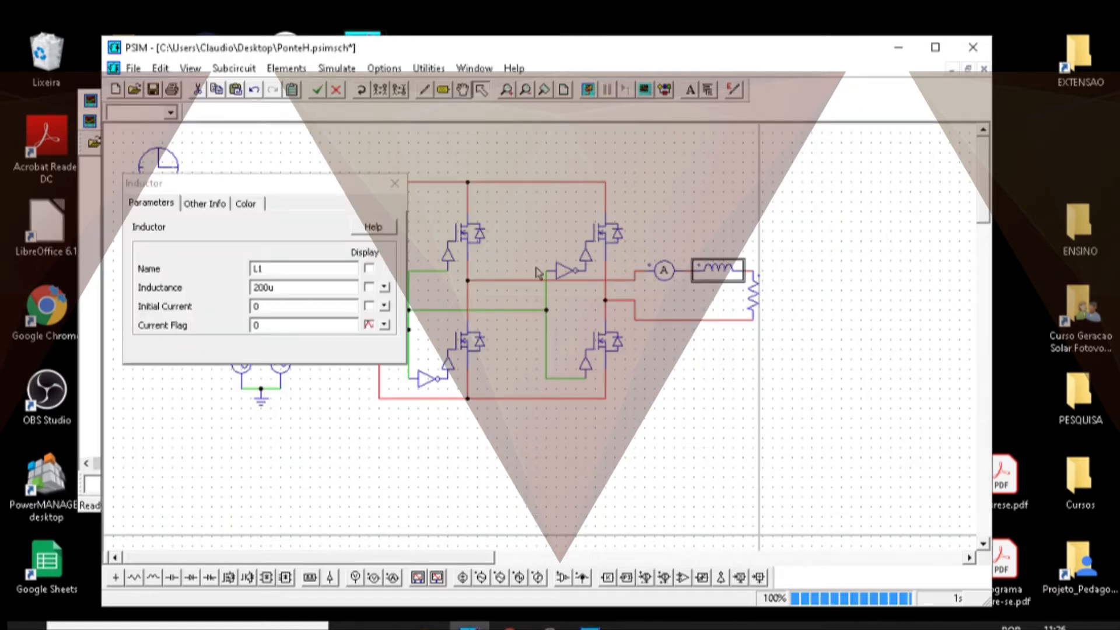
pyautogui.click(260, 289)
pyautogui.write('5')
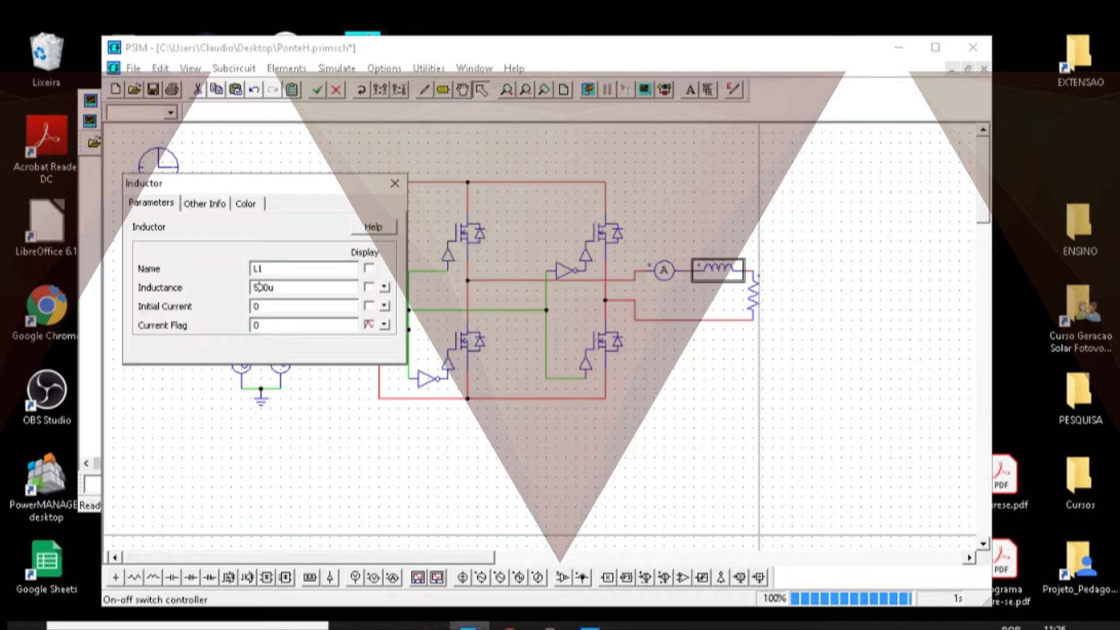
pyautogui.click(395, 184)
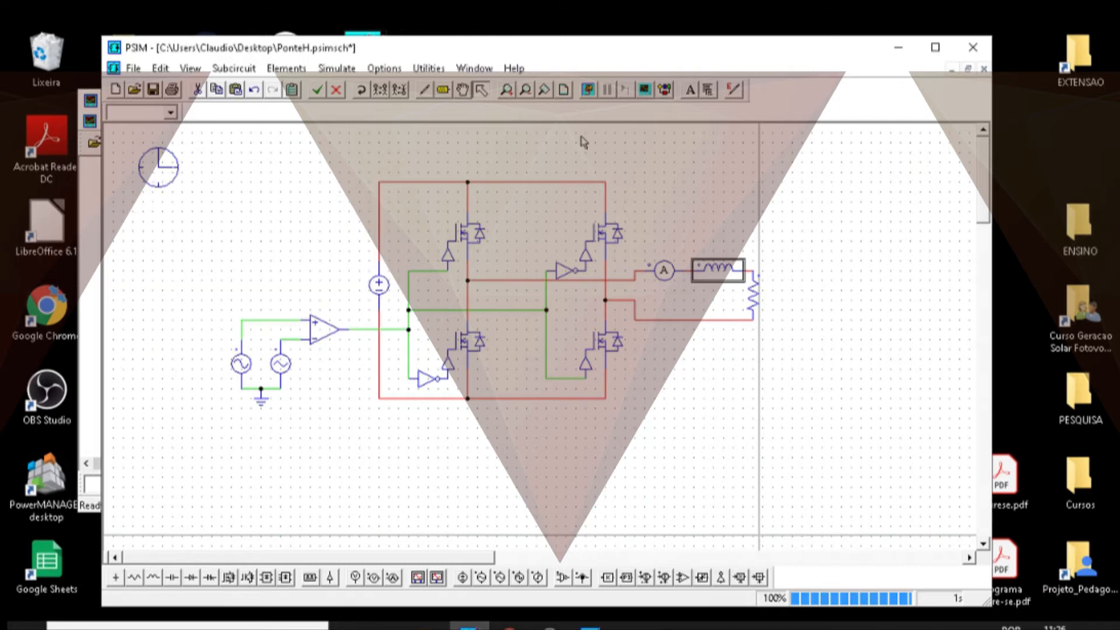
pyautogui.click(588, 90)
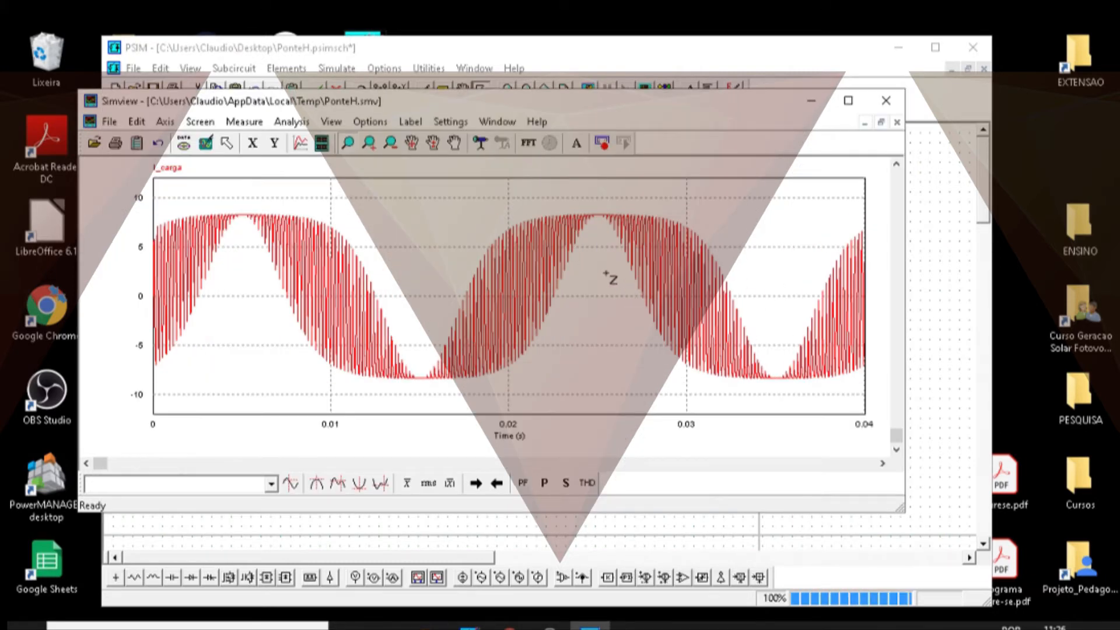
pyautogui.click(957, 308)
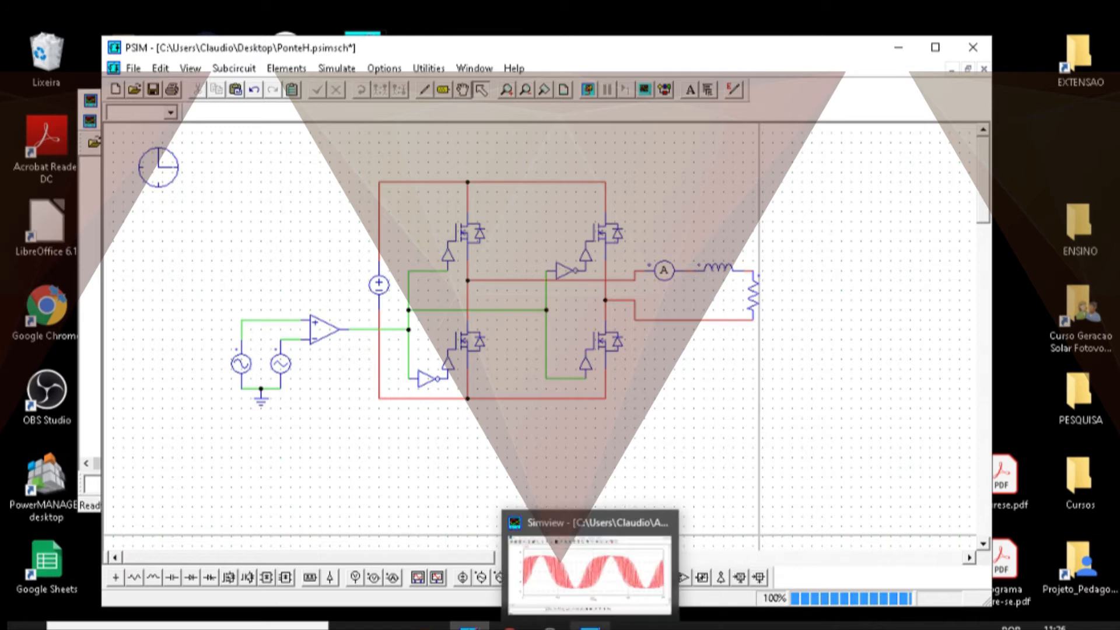
pyautogui.click(590, 625)
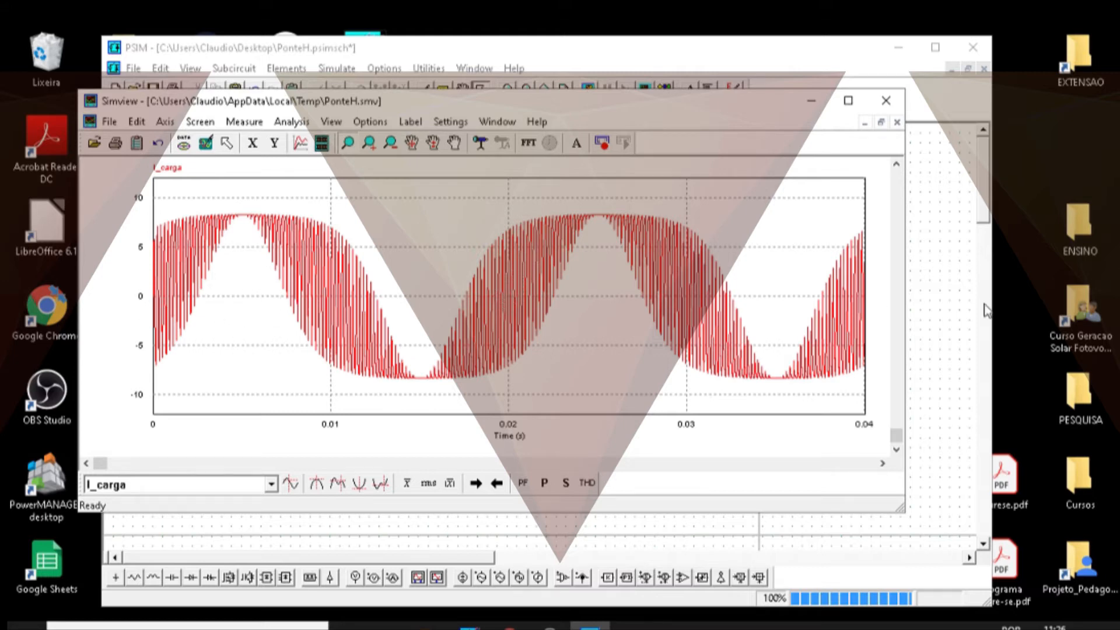
pyautogui.click(932, 305)
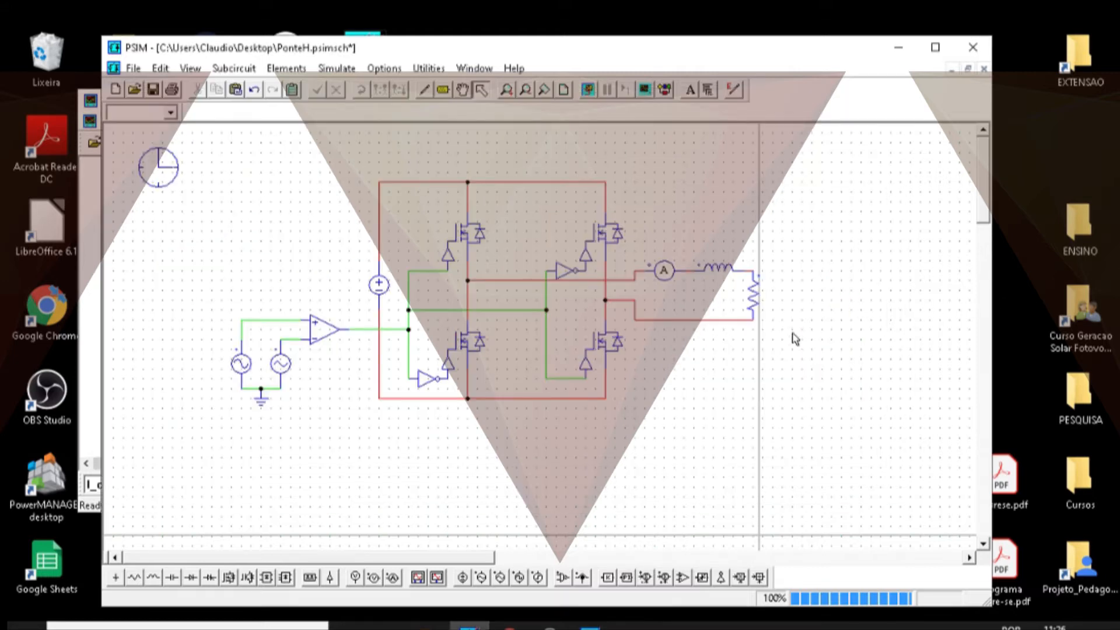
# - Set the load inductor's inductance to 2m and rerun the simulation to compare the ripple of I_carga
pyautogui.doubleClick(725, 271)
pyautogui.moveTo(271, 290); pyautogui.dragTo(239, 296)
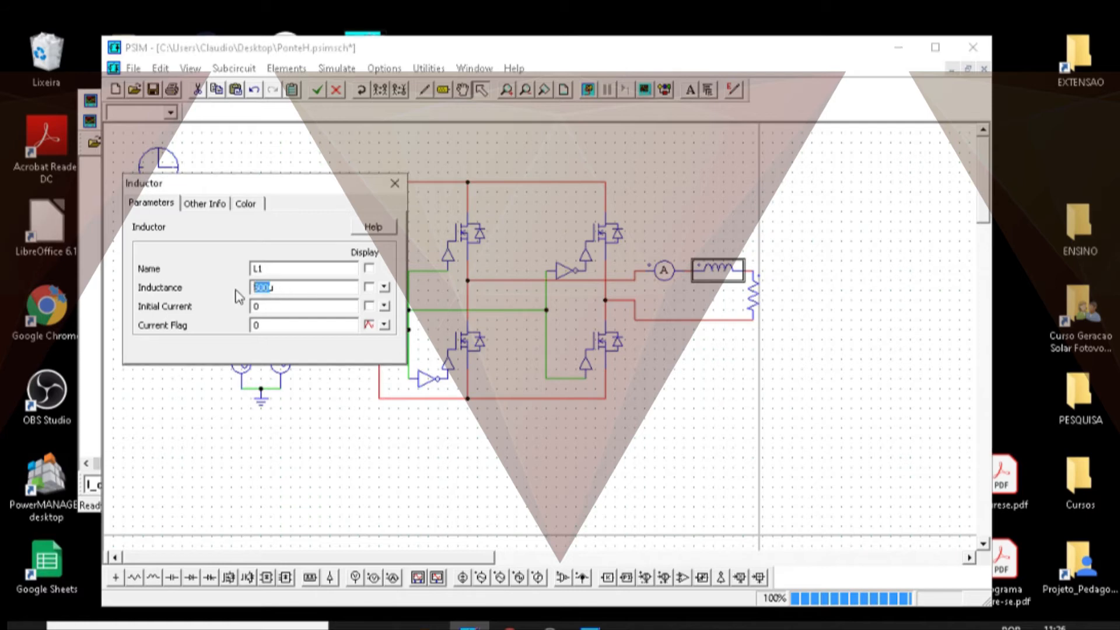
pyautogui.write('500')
pyautogui.press('BackSpace')
pyautogui.press('BackSpace')
pyautogui.press('BackSpace')
pyautogui.write('2m')
pyautogui.click(394, 183)
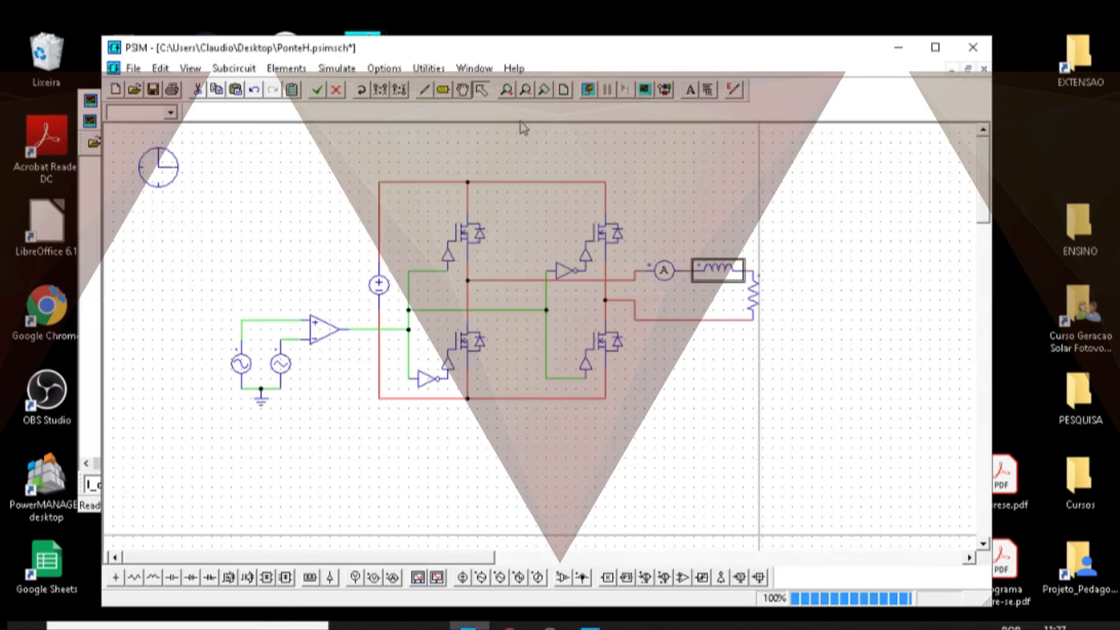
pyautogui.click(590, 90)
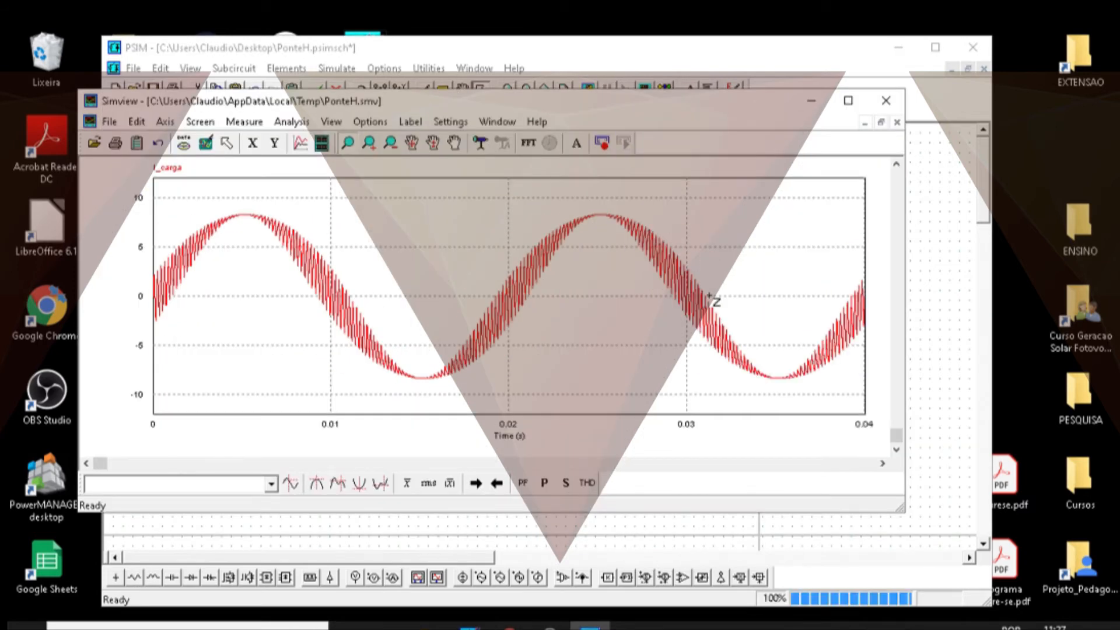
pyautogui.click(962, 315)
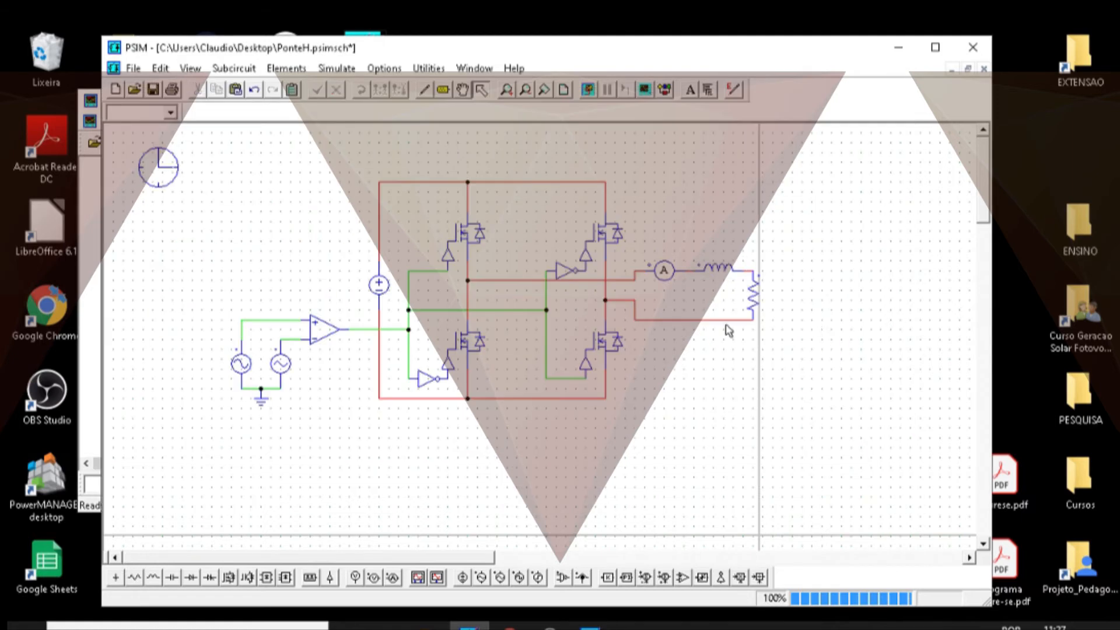
# - Set the load inductor's inductance to 10m and rerun the simulation
pyautogui.doubleClick(726, 272)
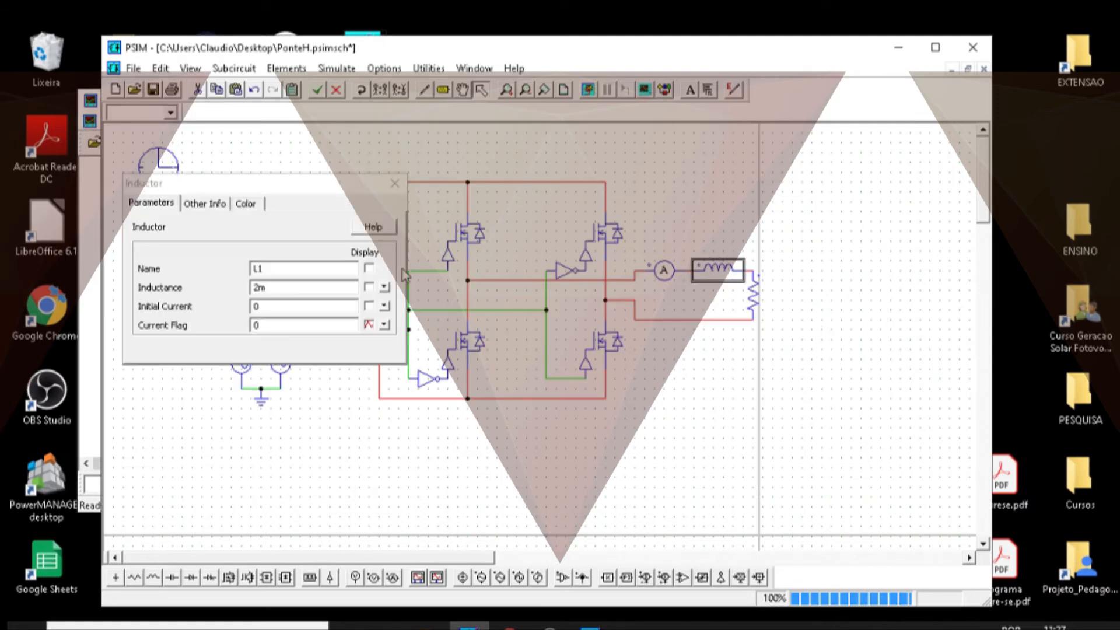
pyautogui.doubleClick(285, 286)
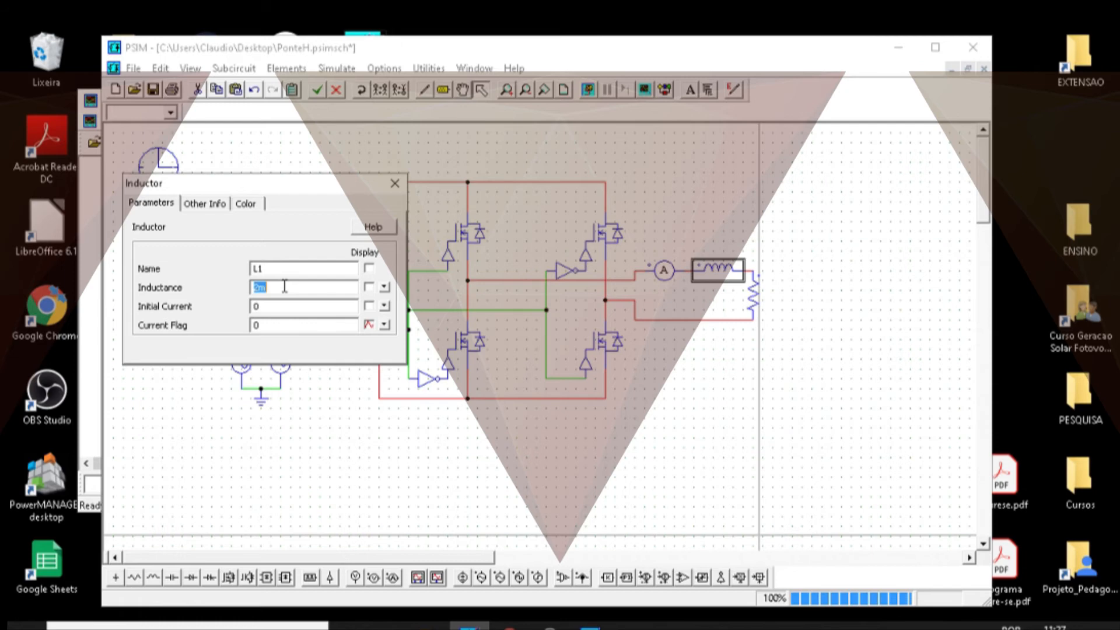
pyautogui.write('10m')
pyautogui.click(394, 183)
pyautogui.click(593, 89)
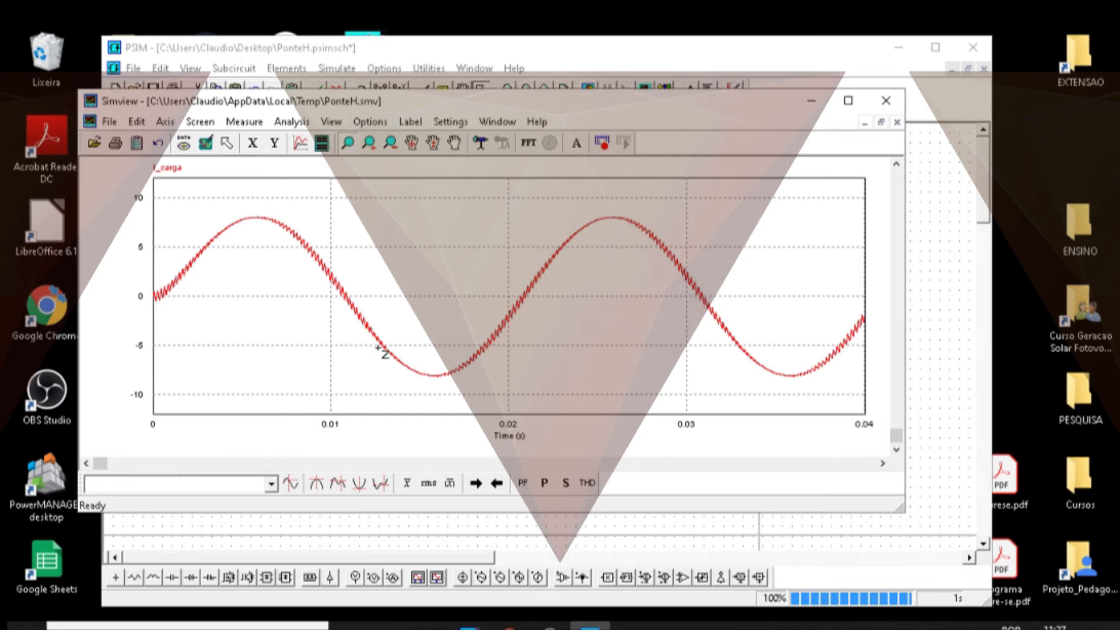
# - Examine the ripple of I_carga around the first cycle's peak and falling section, and compare the waveform with the schematic
pyautogui.moveTo(378, 348); pyautogui.dragTo(315, 244)
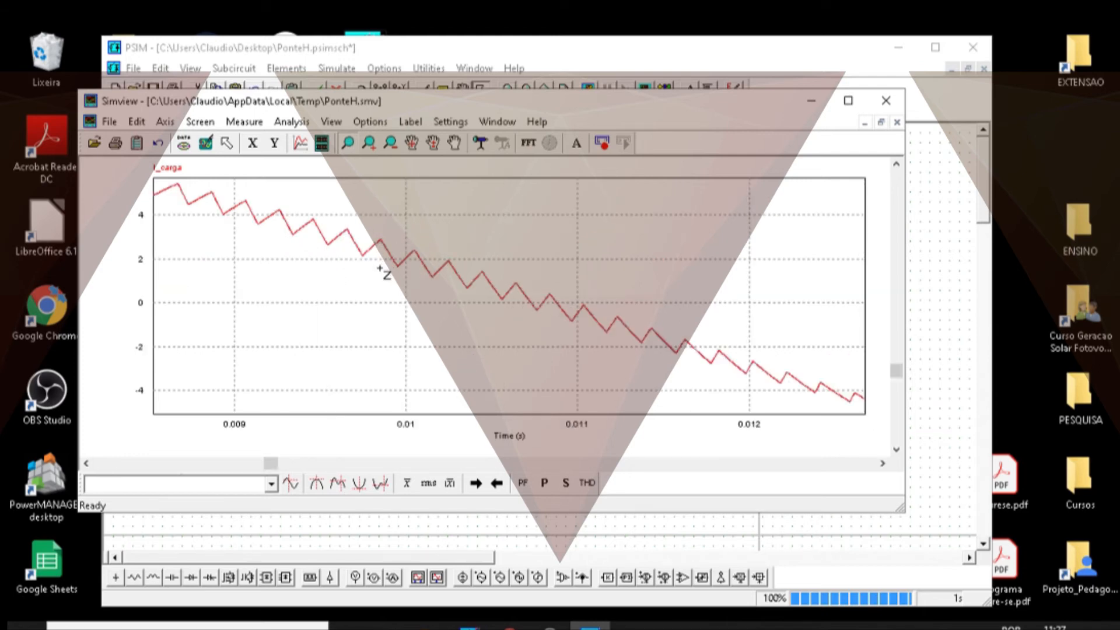
pyautogui.click(205, 144)
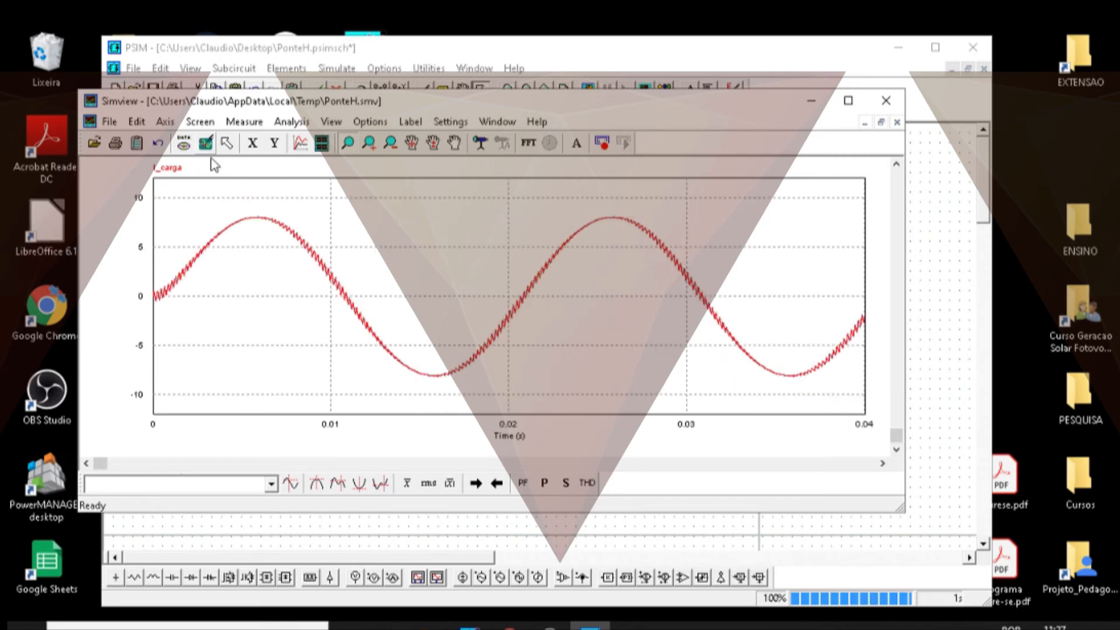
pyautogui.moveTo(284, 232); pyautogui.dragTo(226, 202)
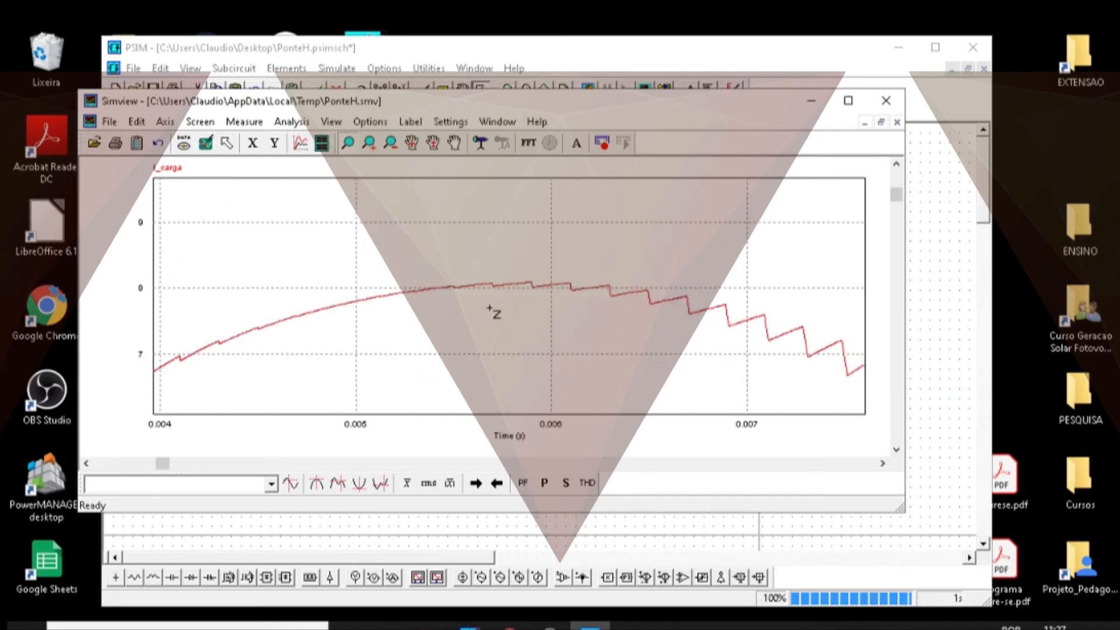
pyautogui.click(205, 143)
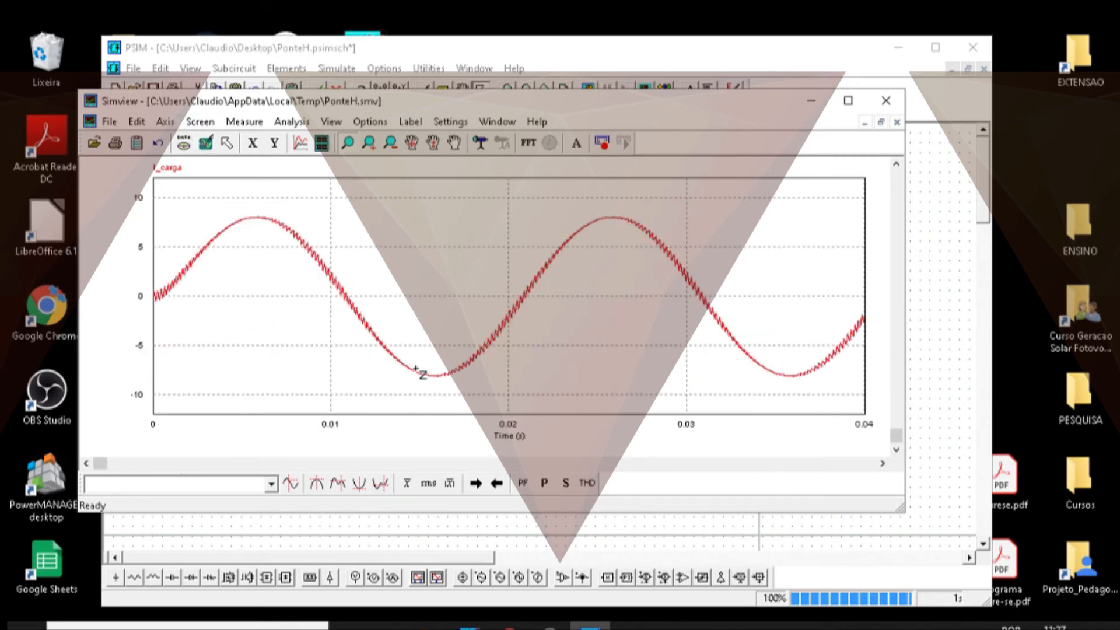
pyautogui.moveTo(373, 341); pyautogui.dragTo(293, 228)
pyautogui.click(205, 143)
pyautogui.click(920, 349)
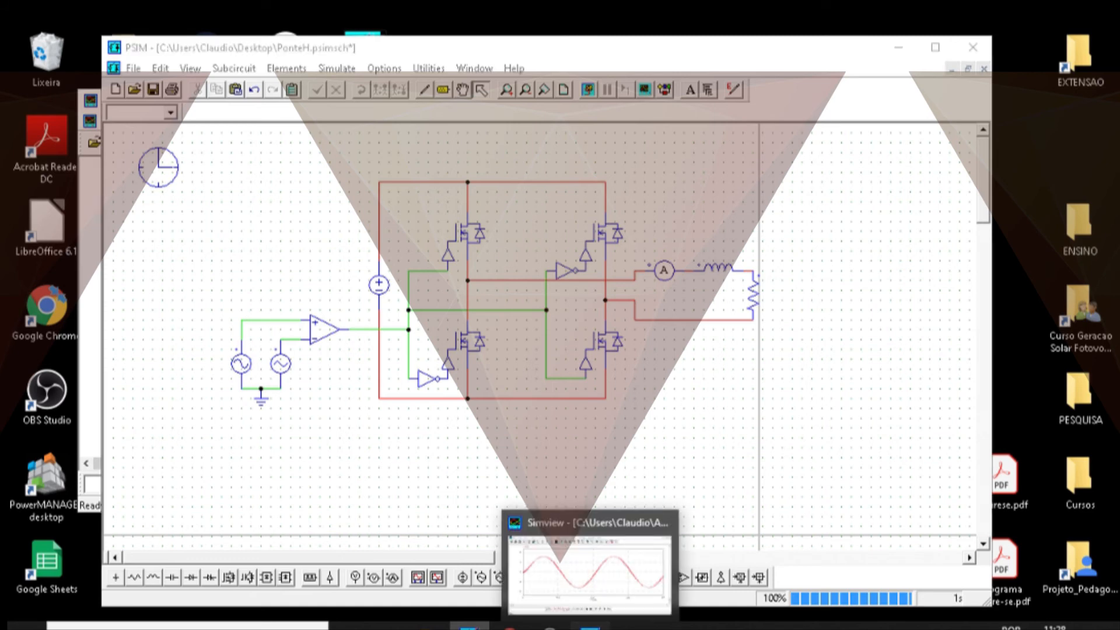
pyautogui.click(590, 627)
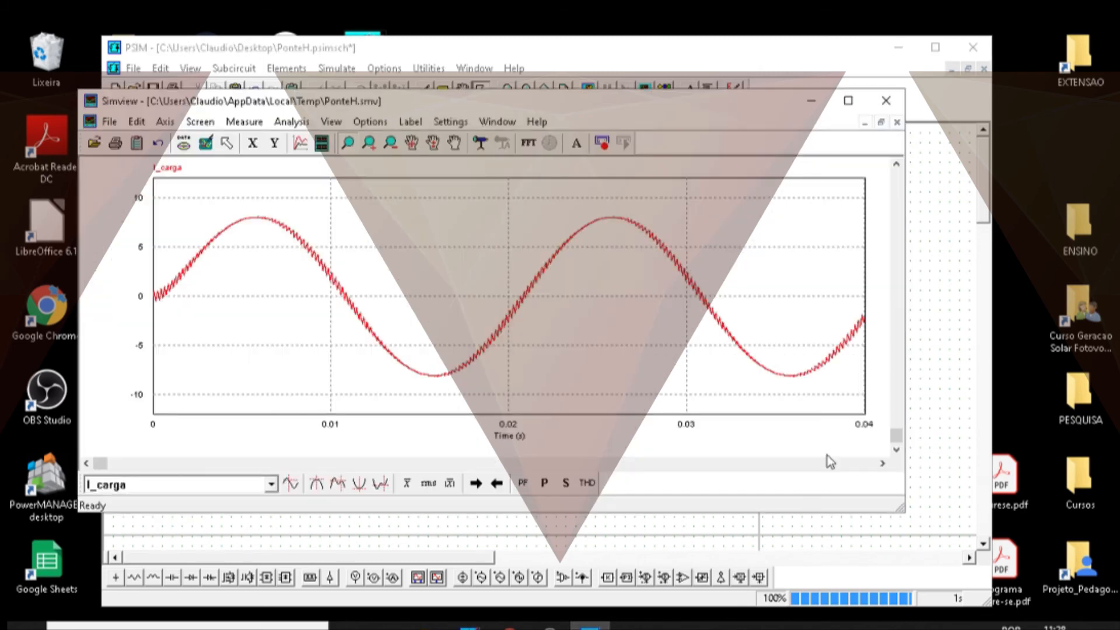
pyautogui.click(920, 347)
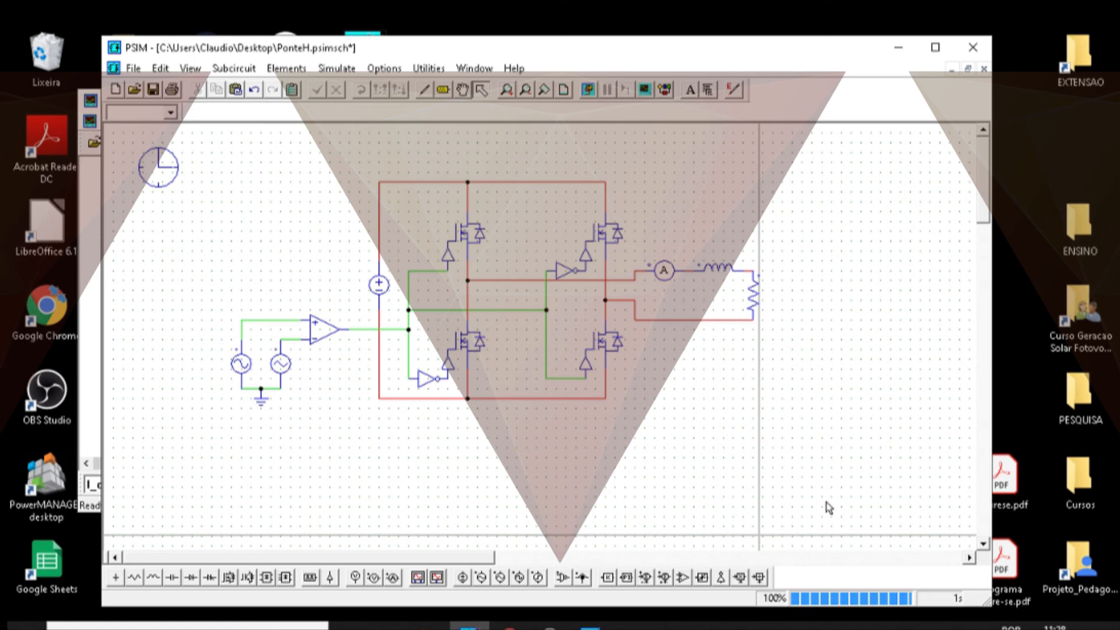
pyautogui.moveTo(828, 507); pyautogui.dragTo(216, 156)
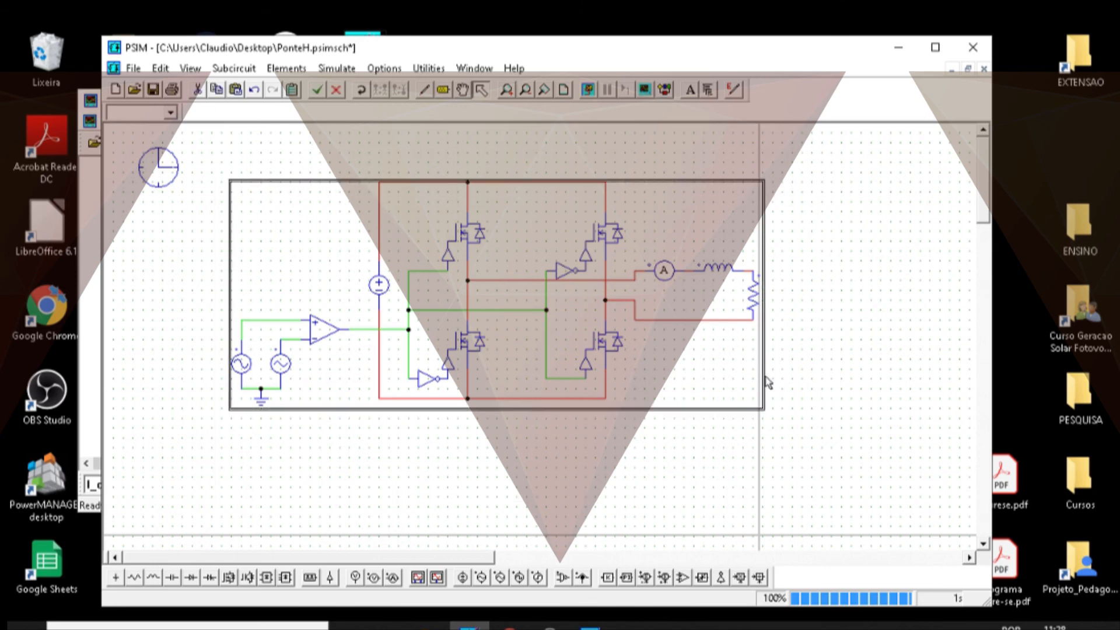
pyautogui.click(794, 424)
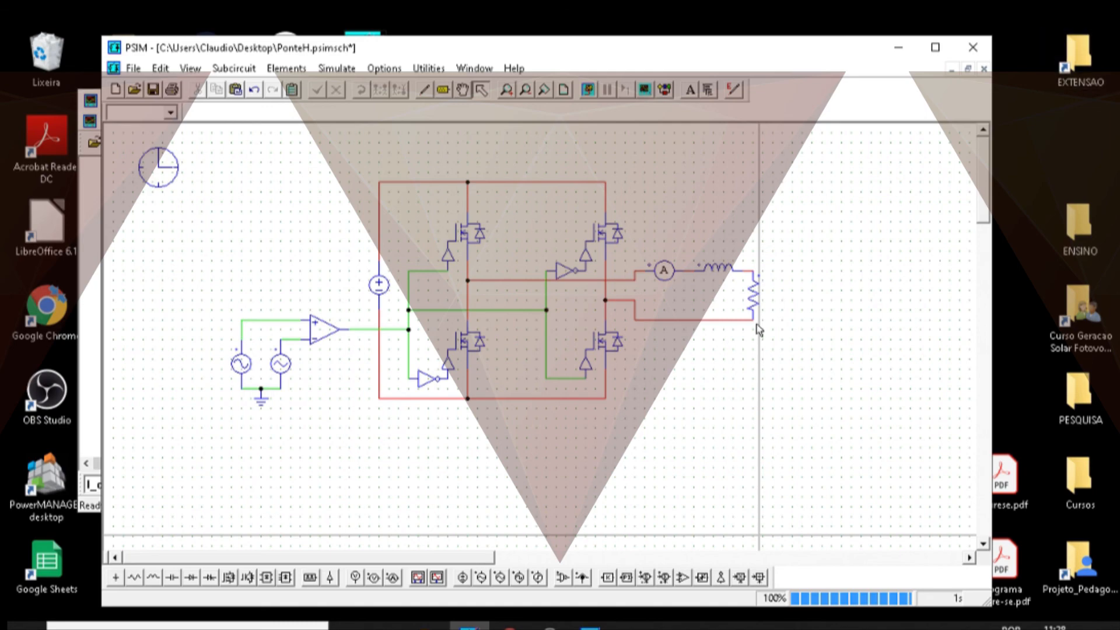
pyautogui.click(550, 626)
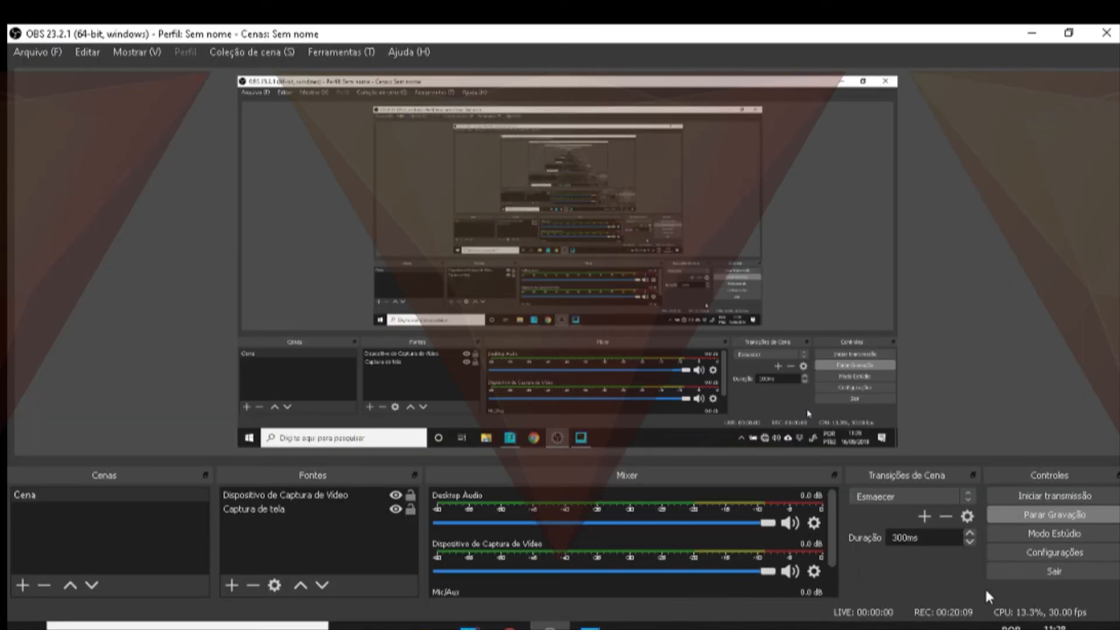
pyautogui.click(1065, 517)
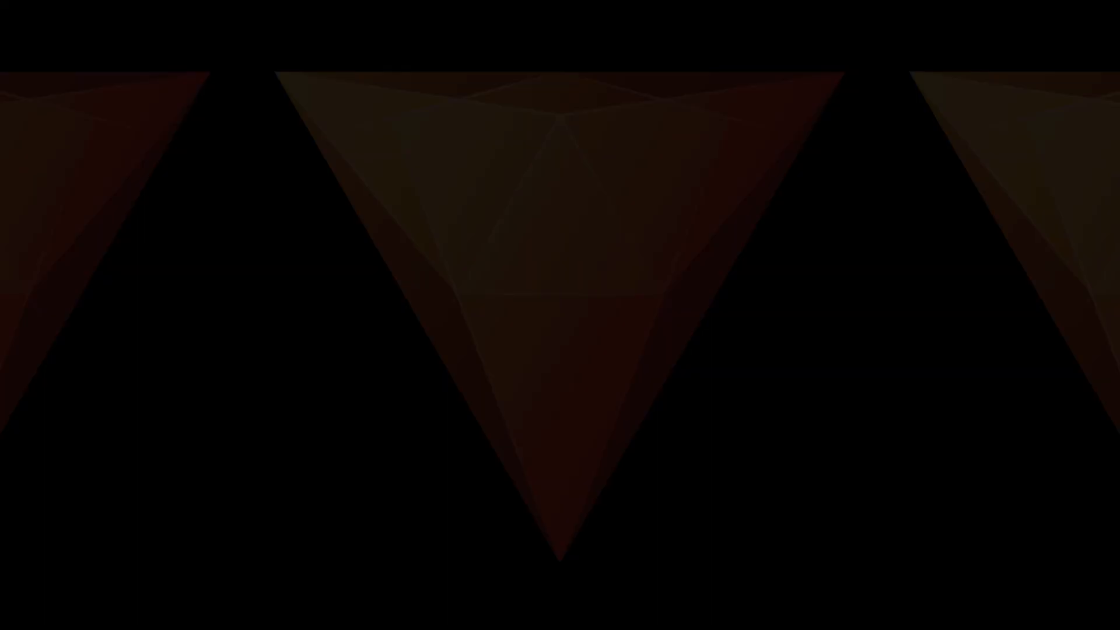